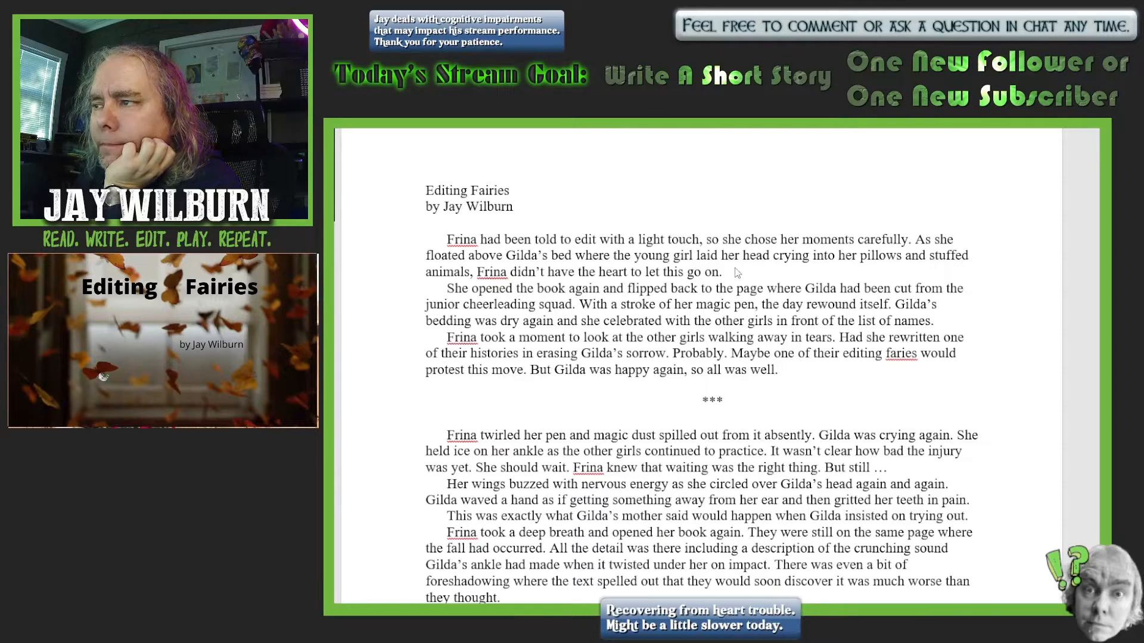
Correct the misspelled word "faries" to "fairies" in the paragraph about the other girls walking away in tears
scroll(903, 366, down, 1)
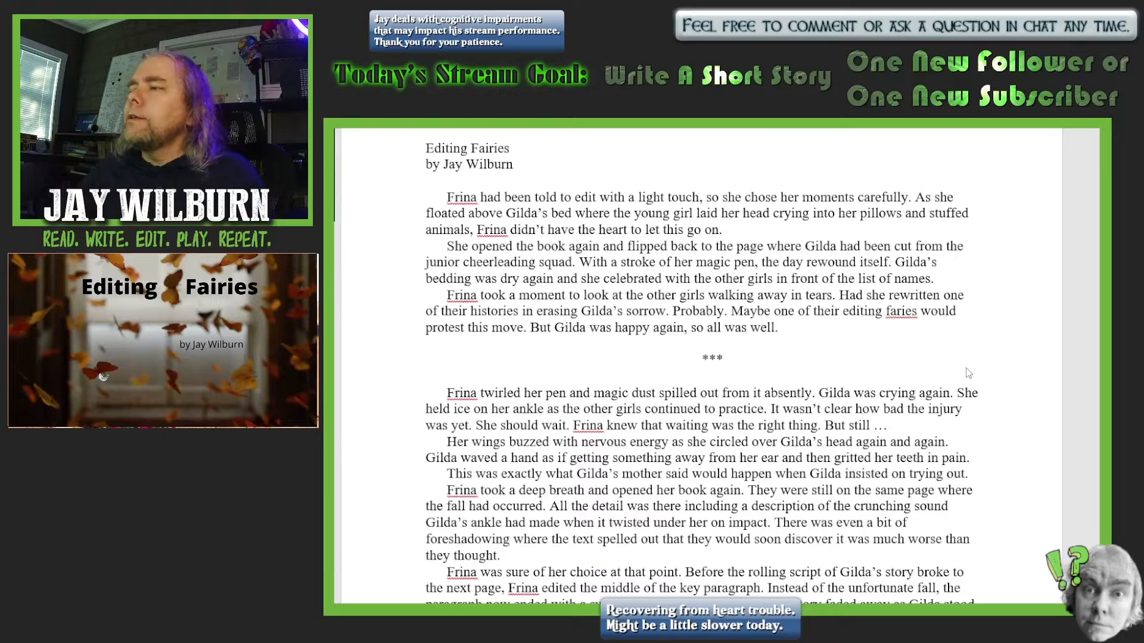
right_click(900, 316)
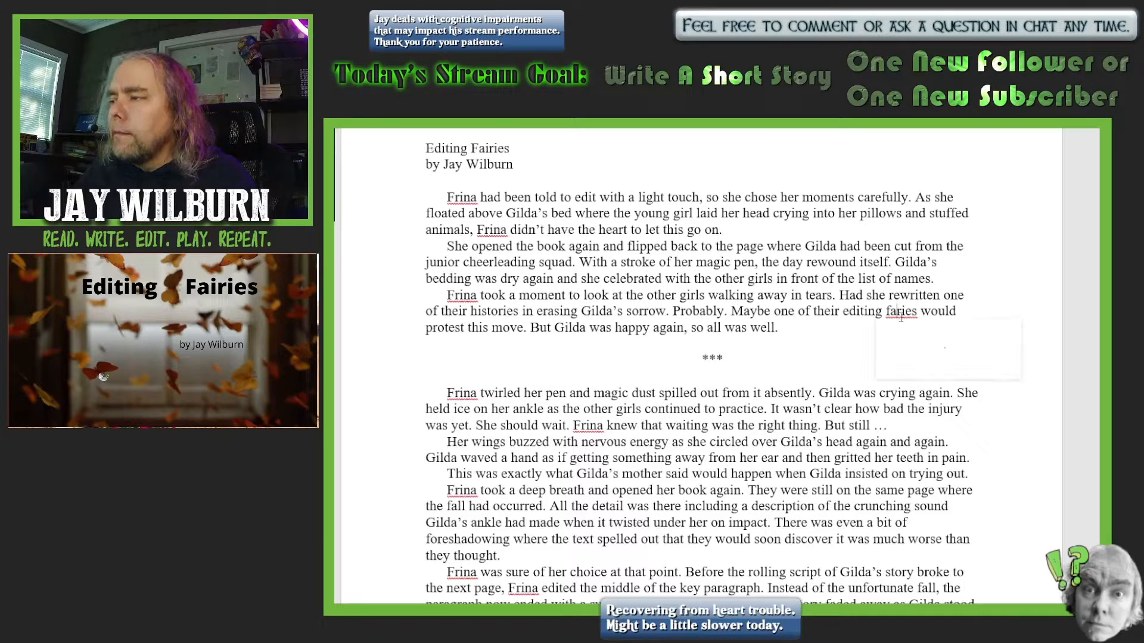
click(944, 334)
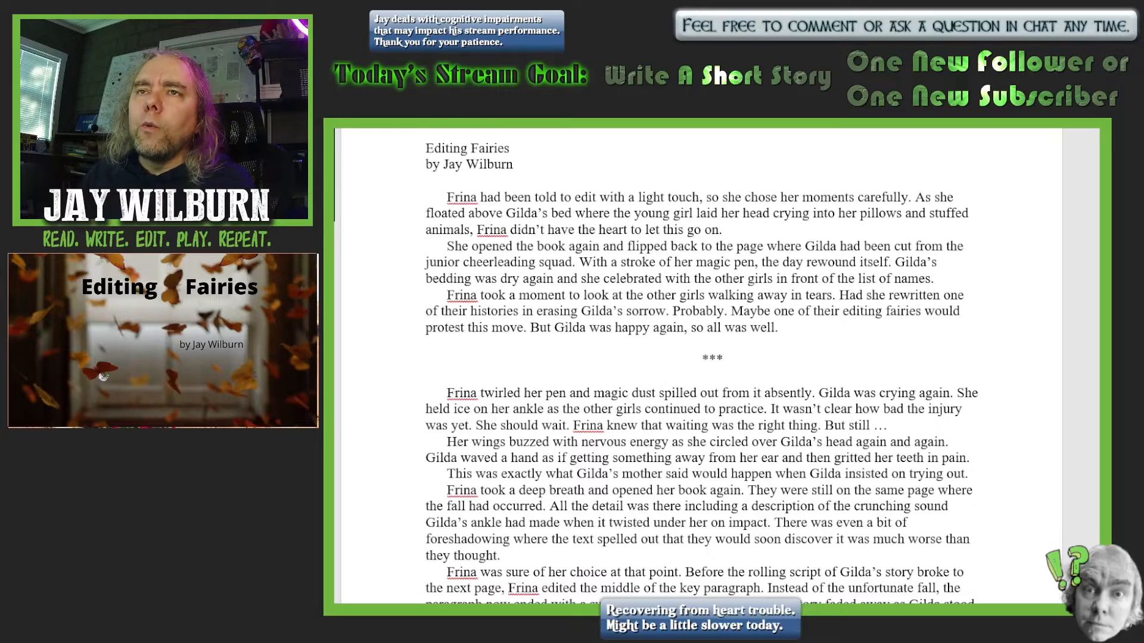
Delete the word "absently" from the sentence about magic dust spilling out of Frina's pen
scroll(661, 266, down, 3)
scroll(661, 266, up, 2)
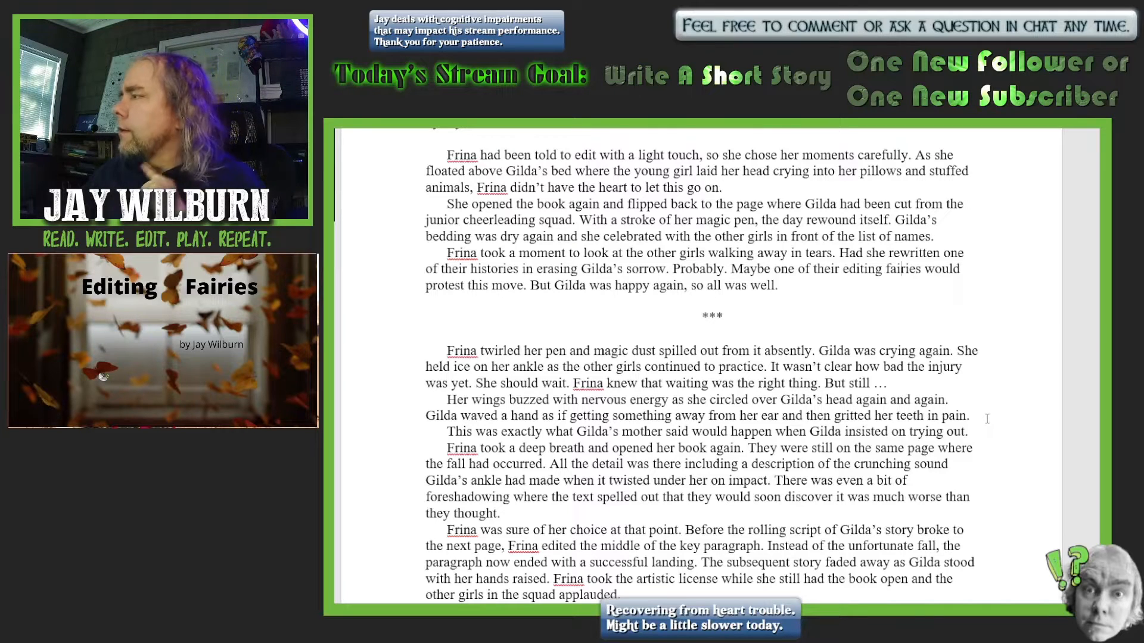
scroll(987, 419, down, 3)
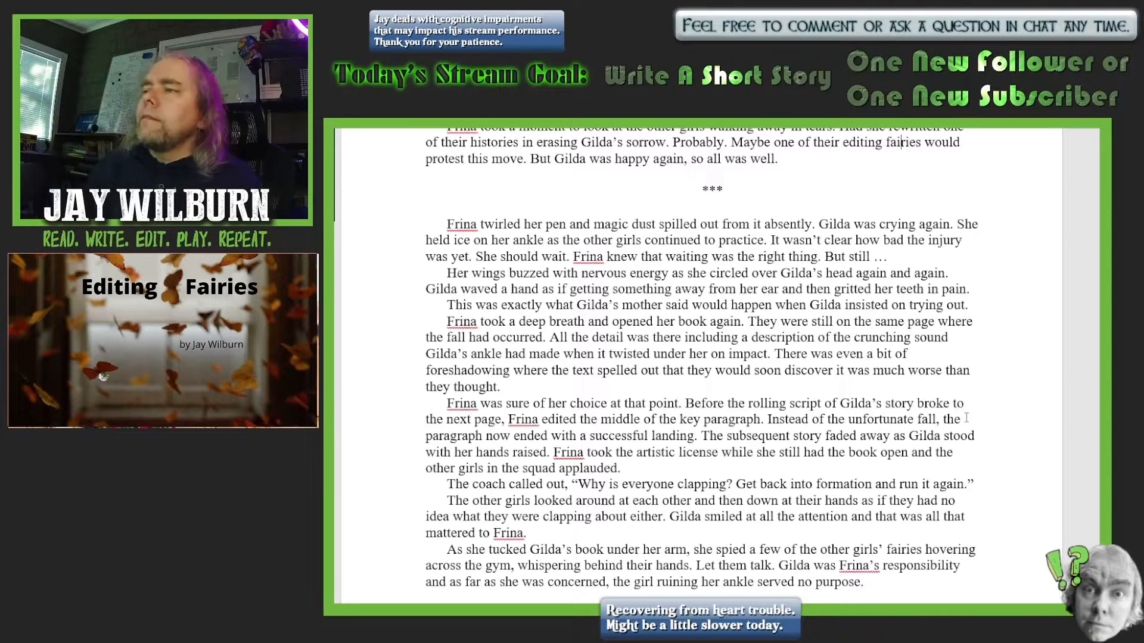
click(814, 224)
key(BackSpace)
key(BackSpace)
key(BackSpace)
key(BackSpace)
key(BackSpace)
key(BackSpace)
key(BackSpace)
key(BackSpace)
key(BackSpace)
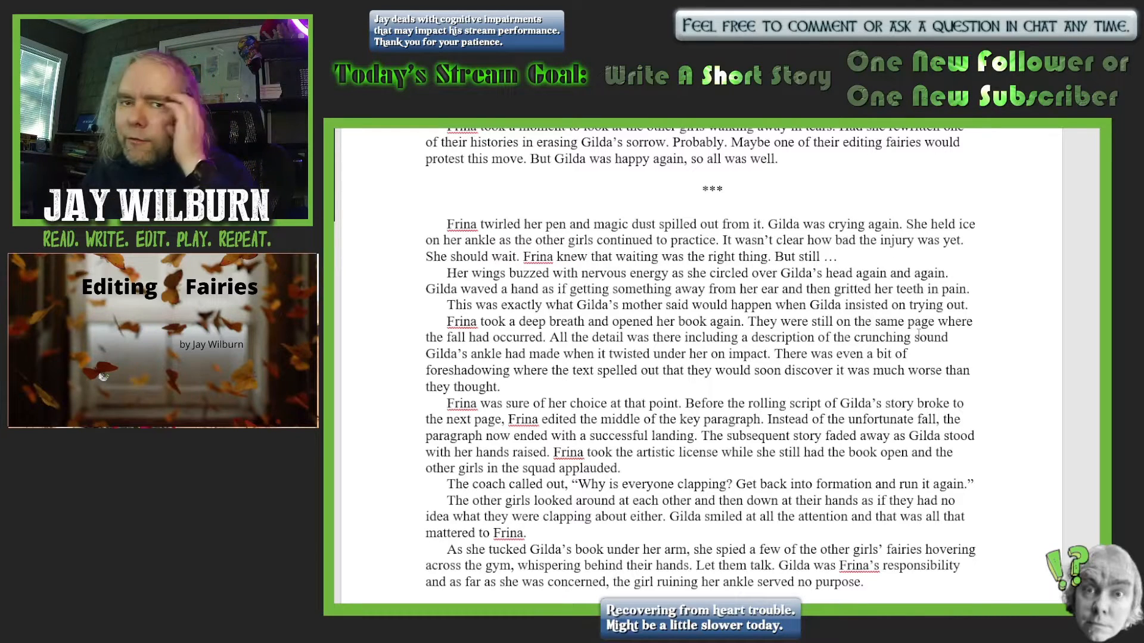
Add "Gilda had rolled her eyes and used her influence over her father to divide her parents on the issue." after the sentence ending "trying out."
scroll(1041, 372, down, 1)
scroll(1041, 372, down, 1)
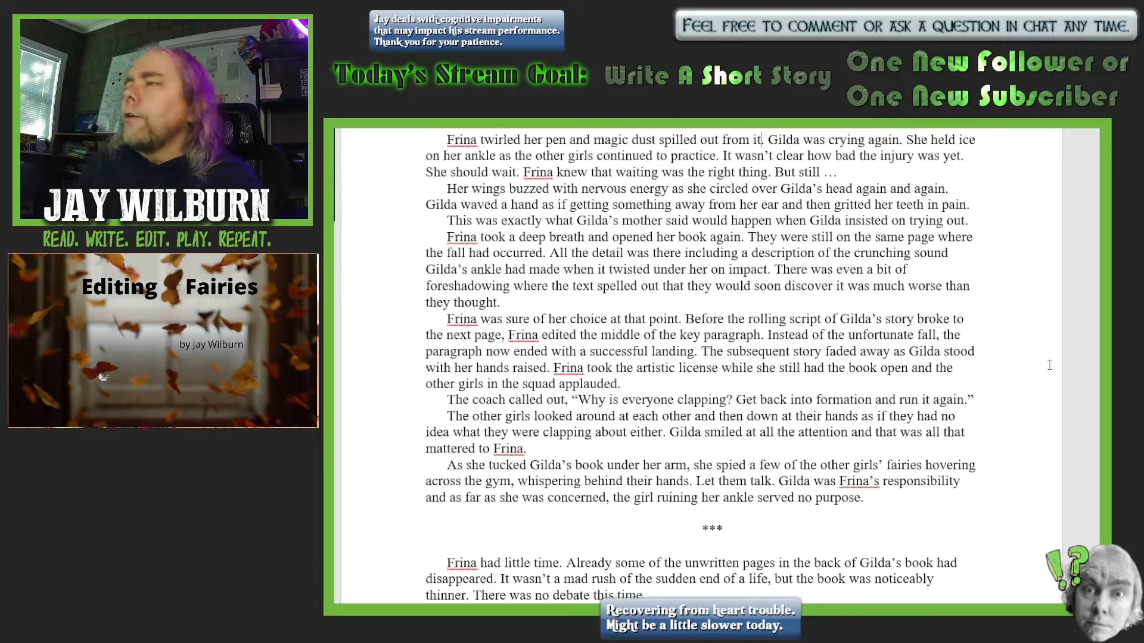
click(975, 225)
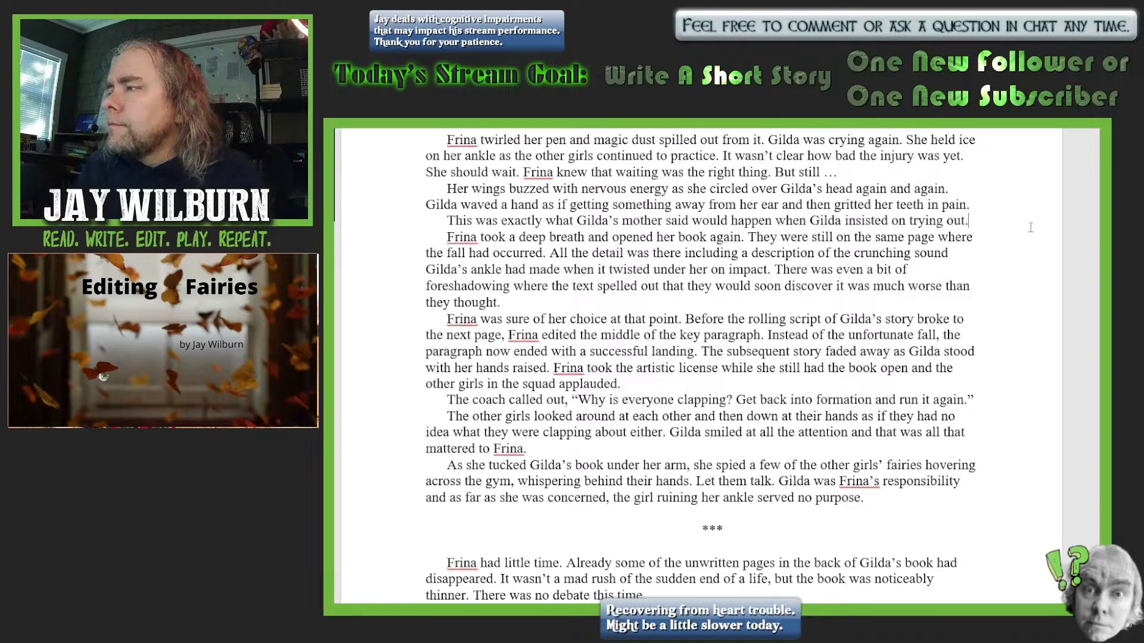
key(Return)
text(Gilda)
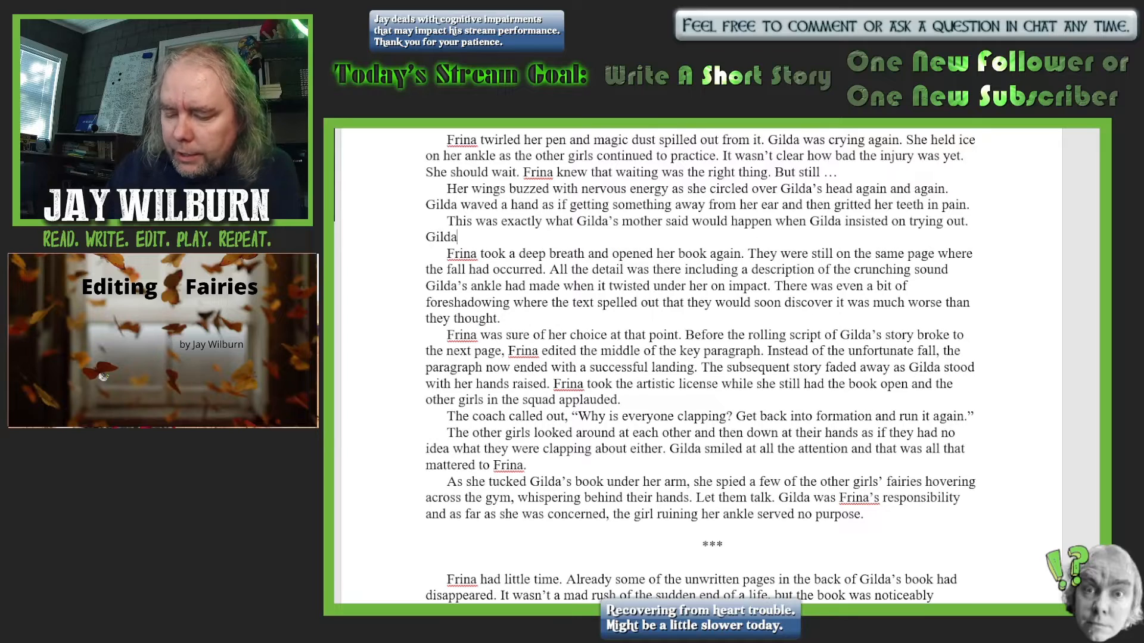
text( had roll)
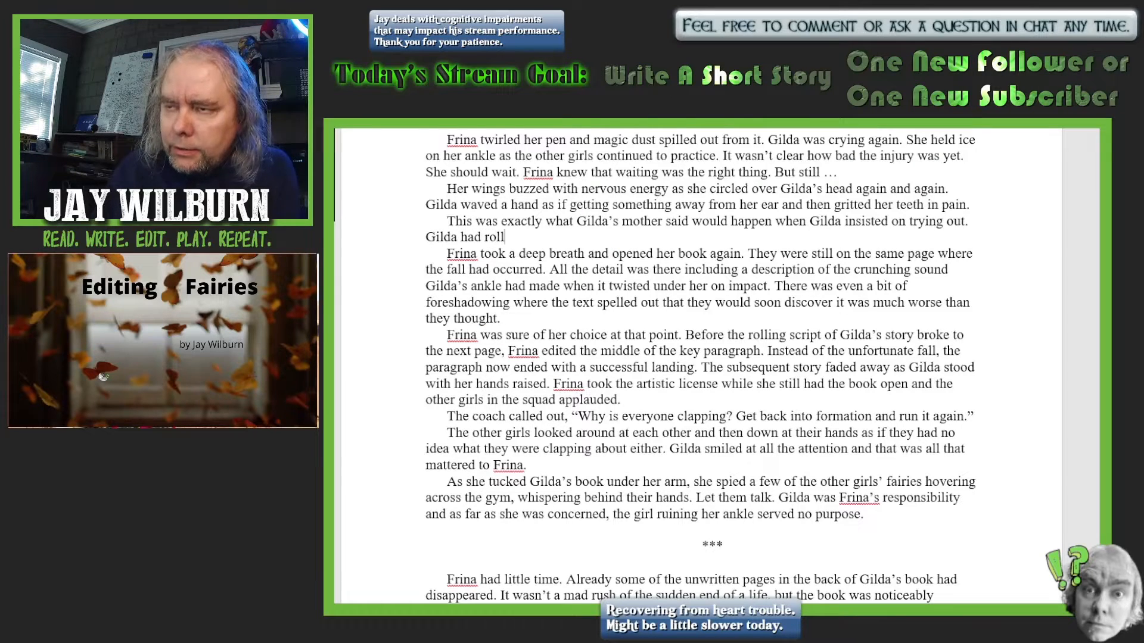
text(ed h)
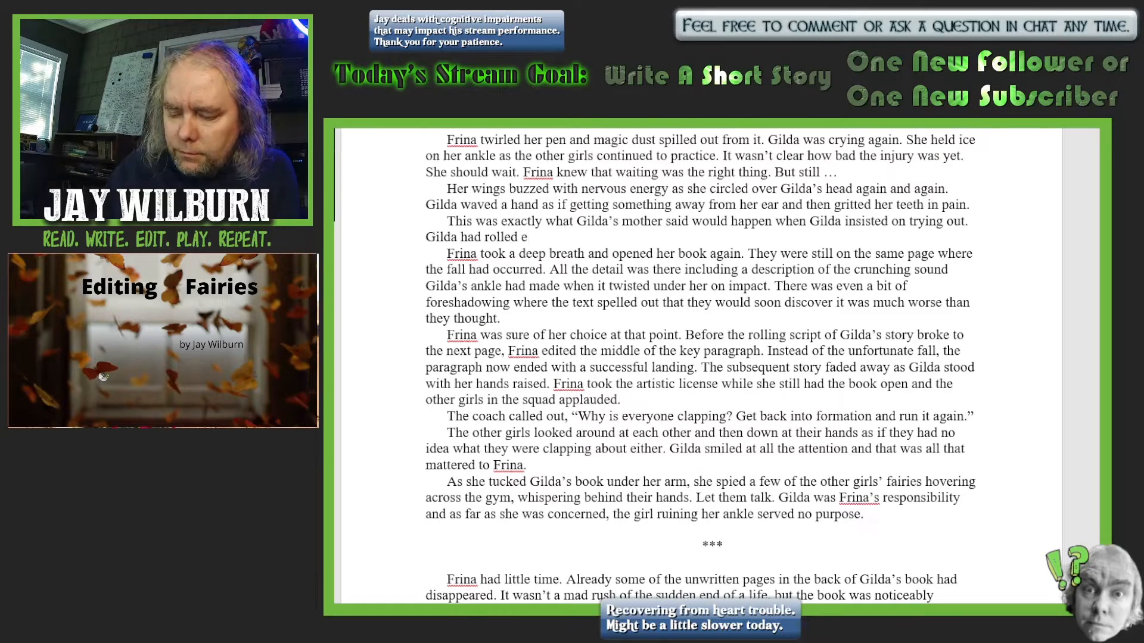
text(er ey)
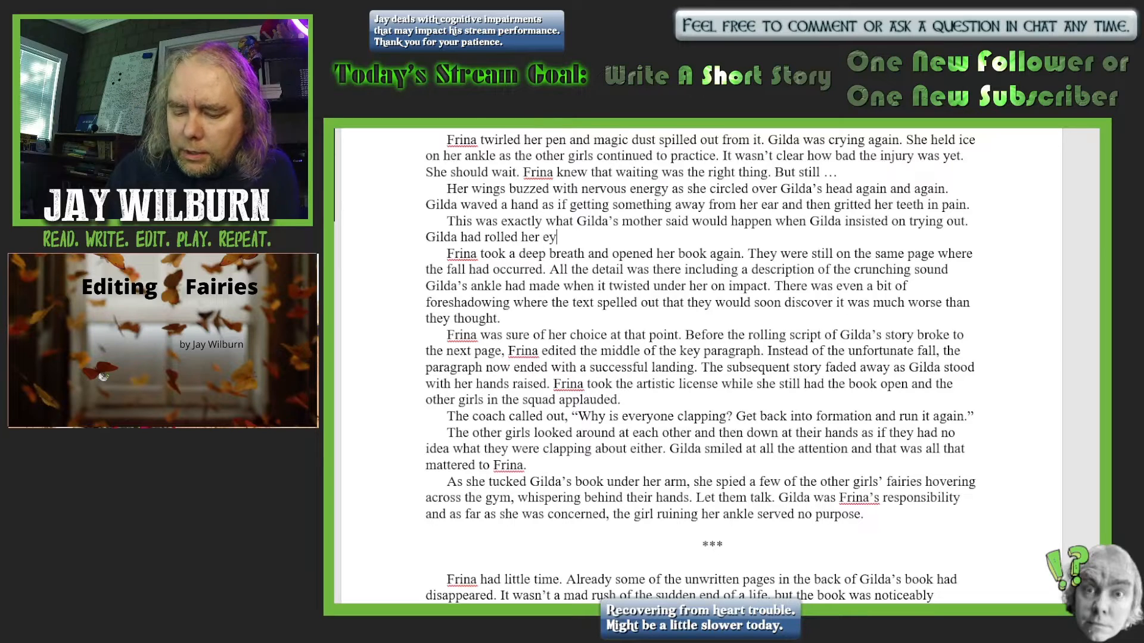
text(es an)
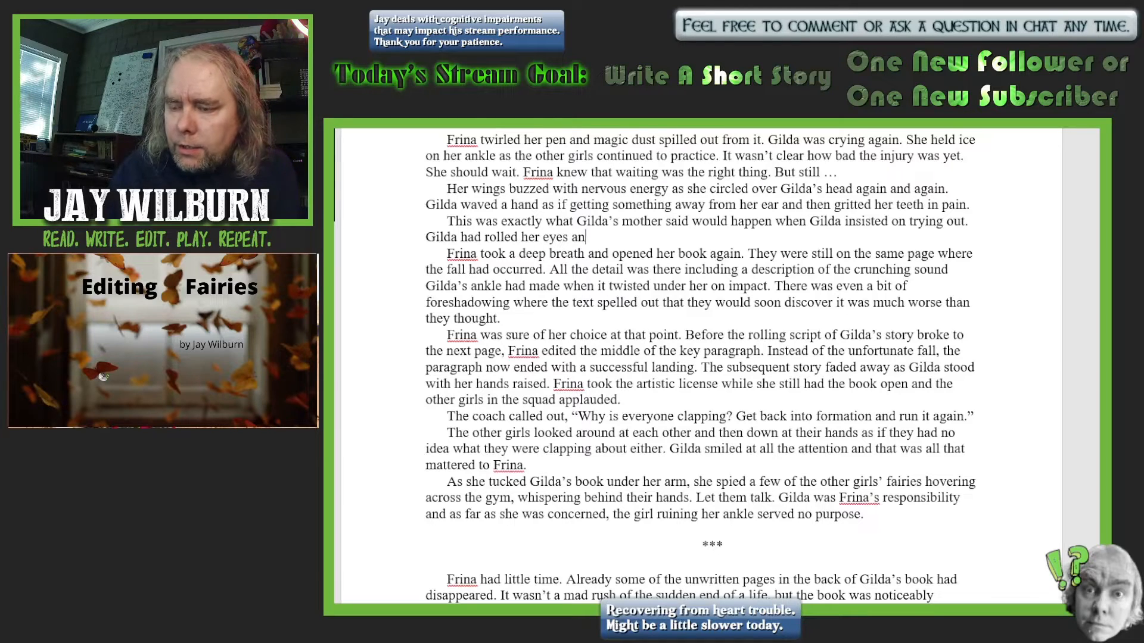
text(d used h)
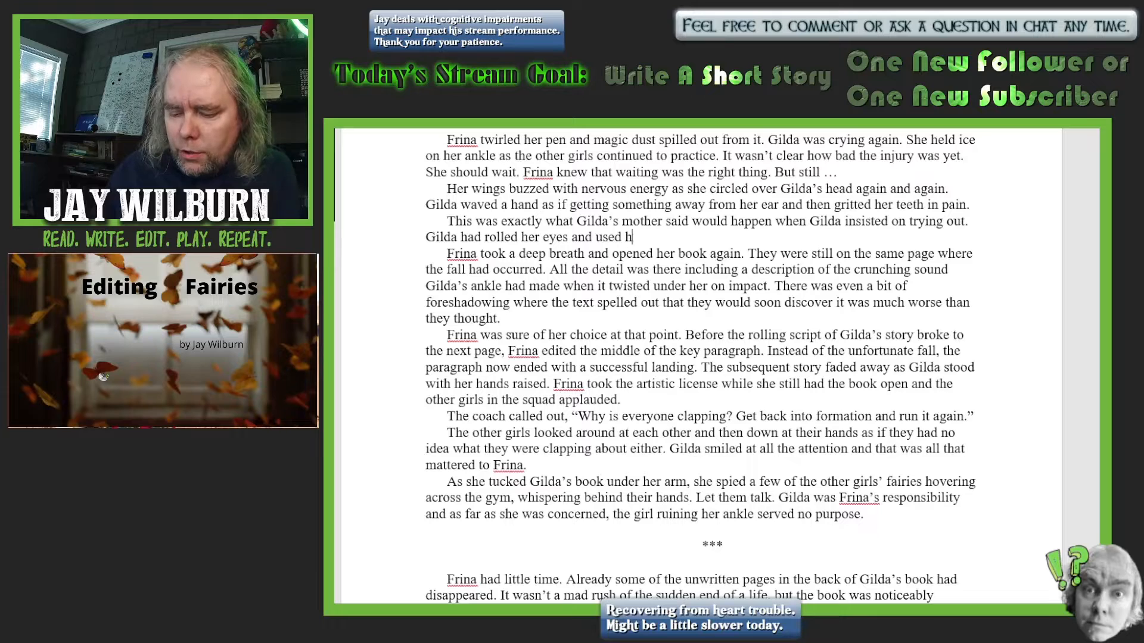
text(er influe)
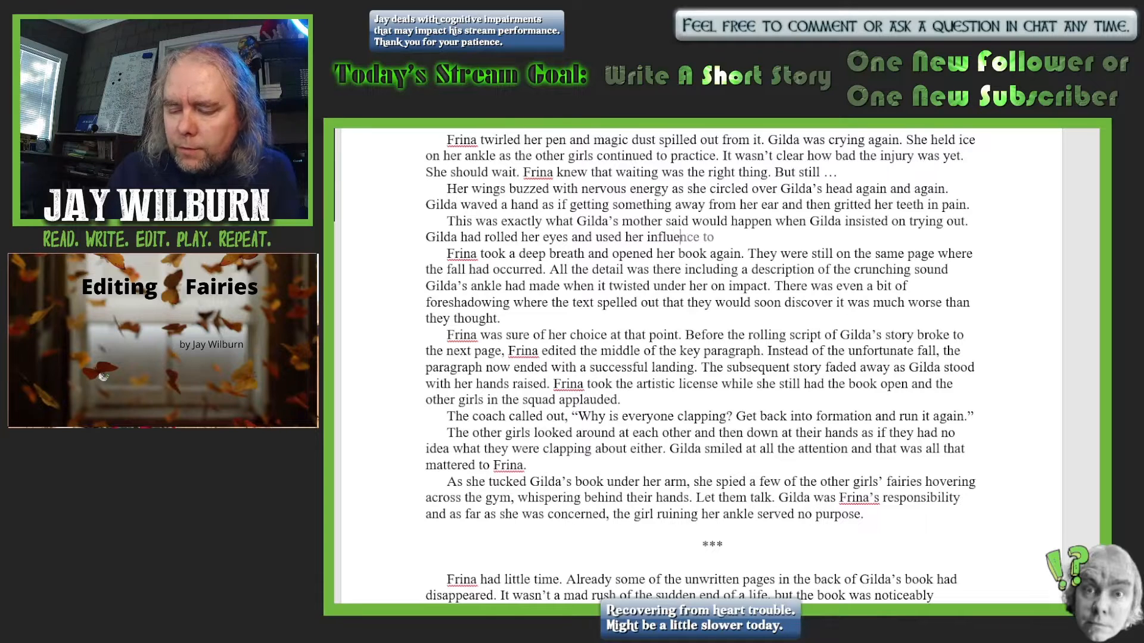
text(nce over)
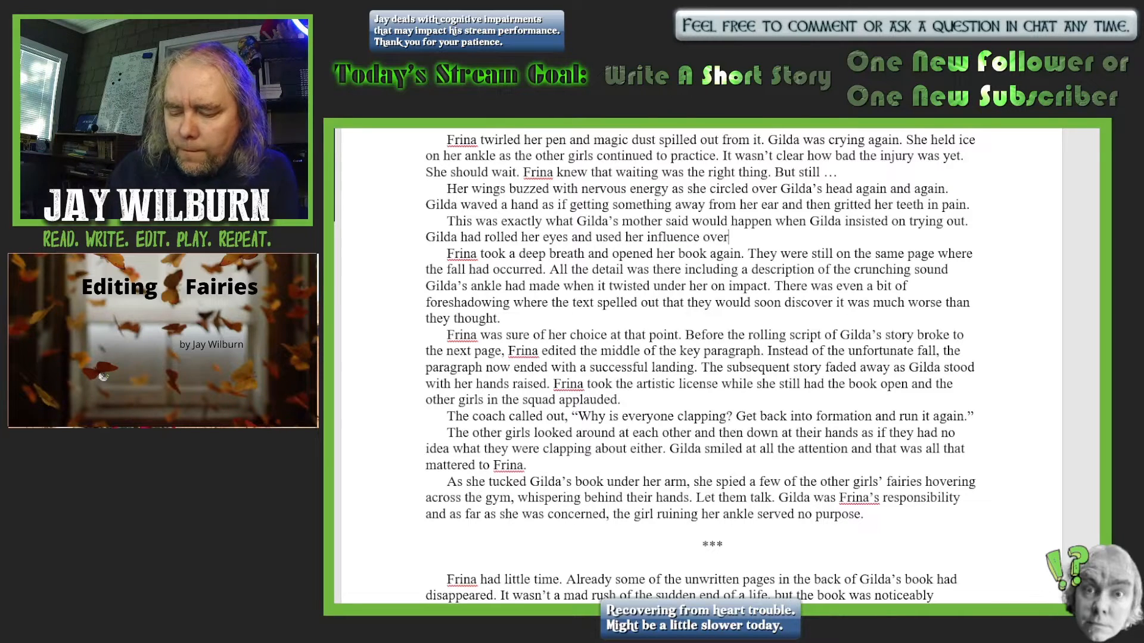
text( her fathe)
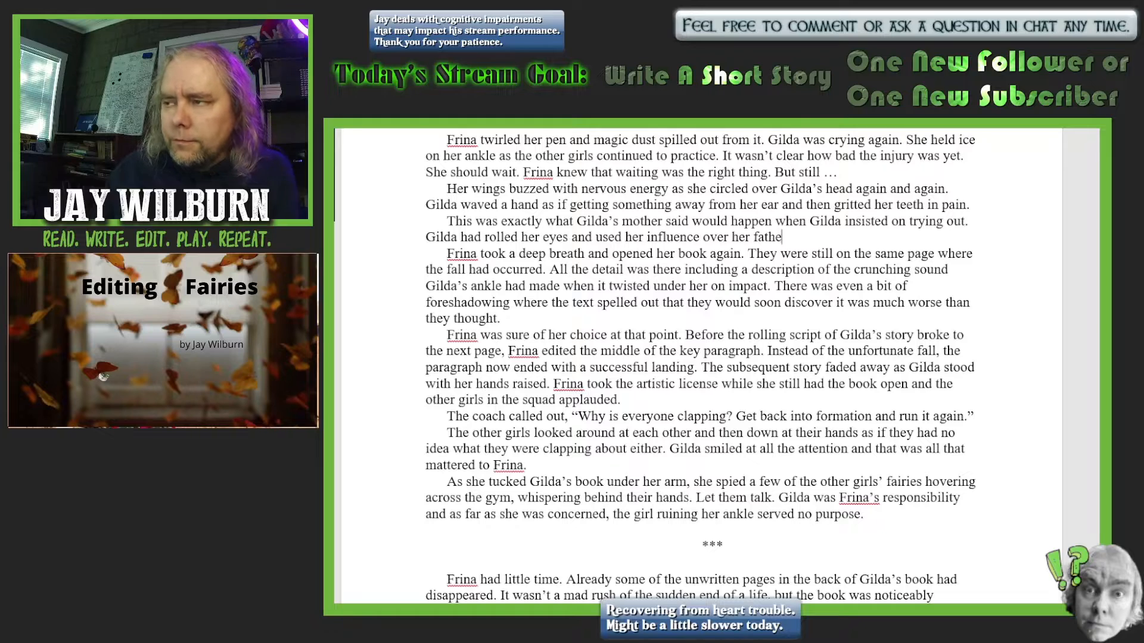
text(r to divi)
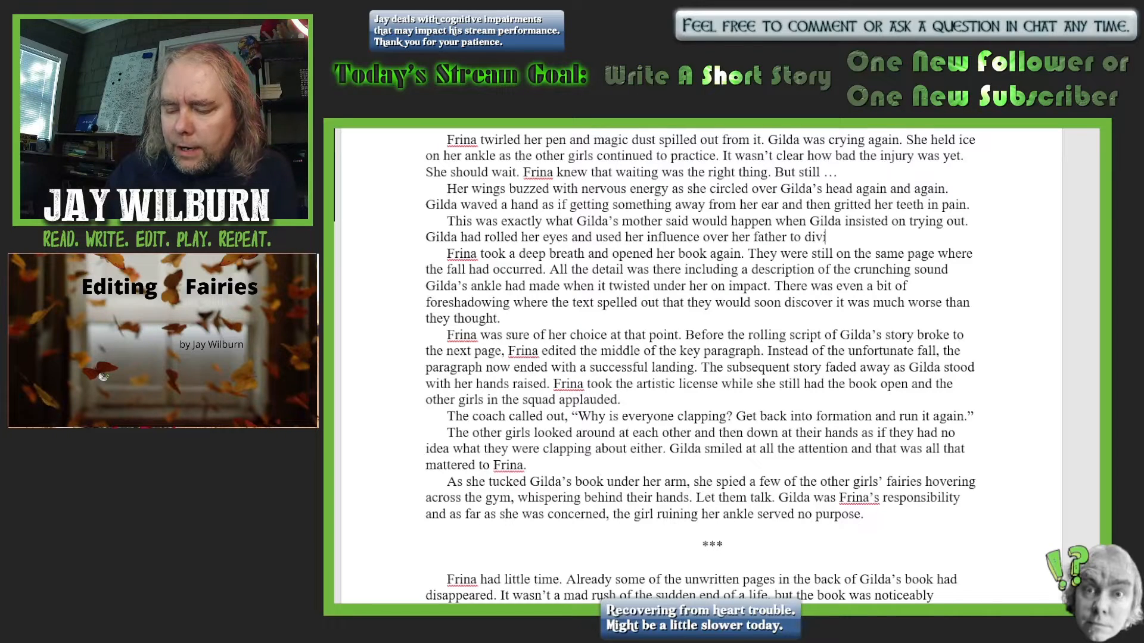
text(de her pa)
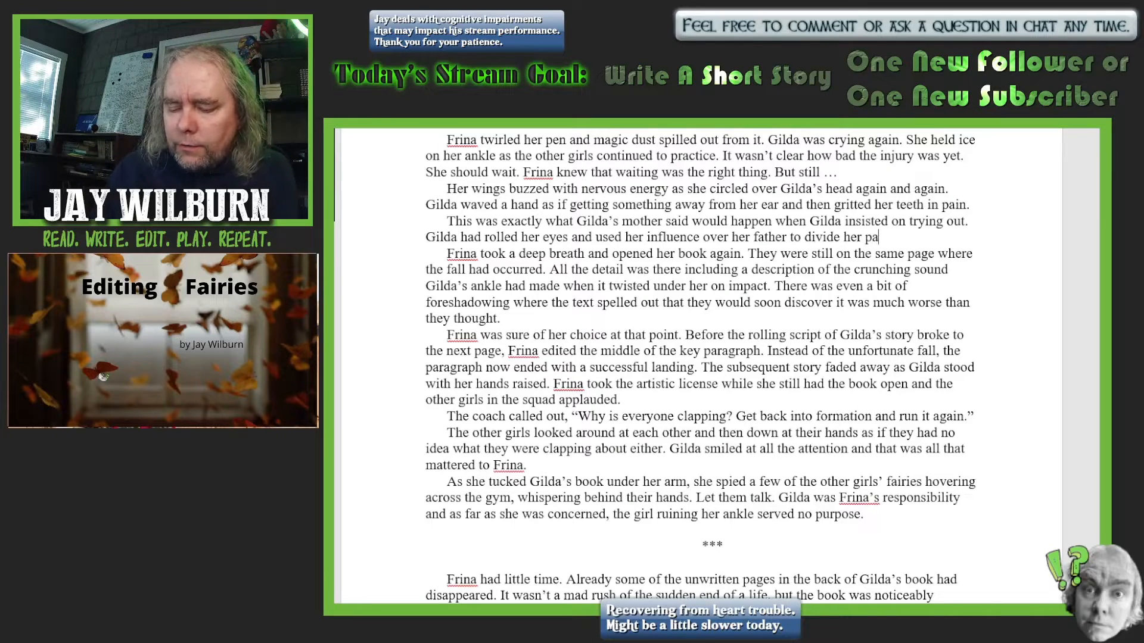
text(rents on)
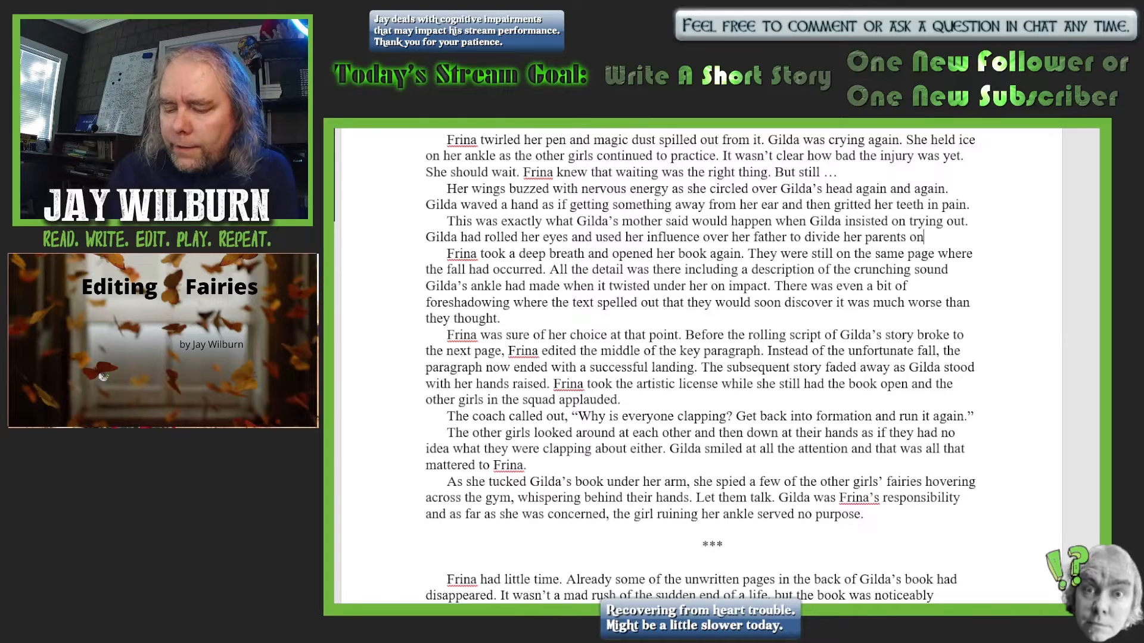
text( the issu)
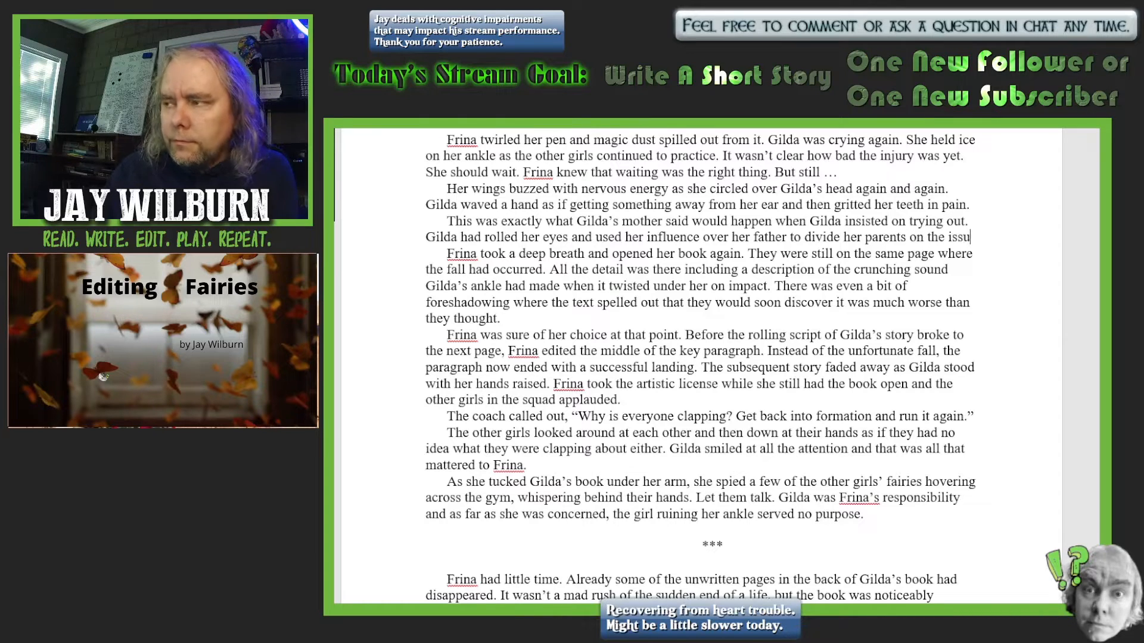
text(e. )
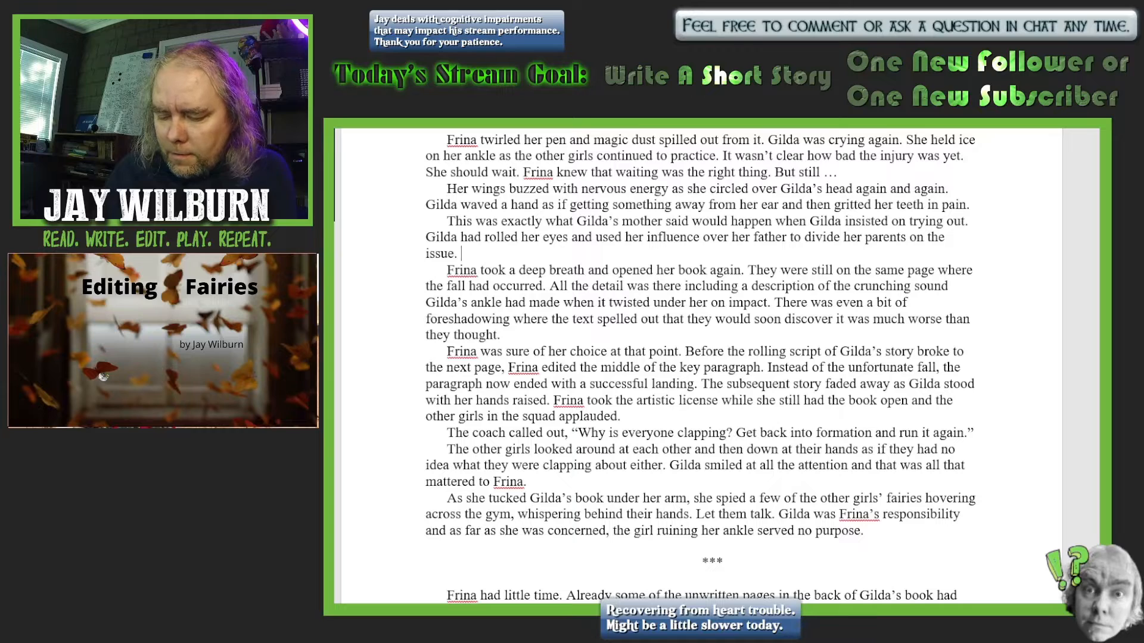
Begin another sentence in the same paragraph with "The girl didn't need an editing pen to change her father's course"
text(The gi)
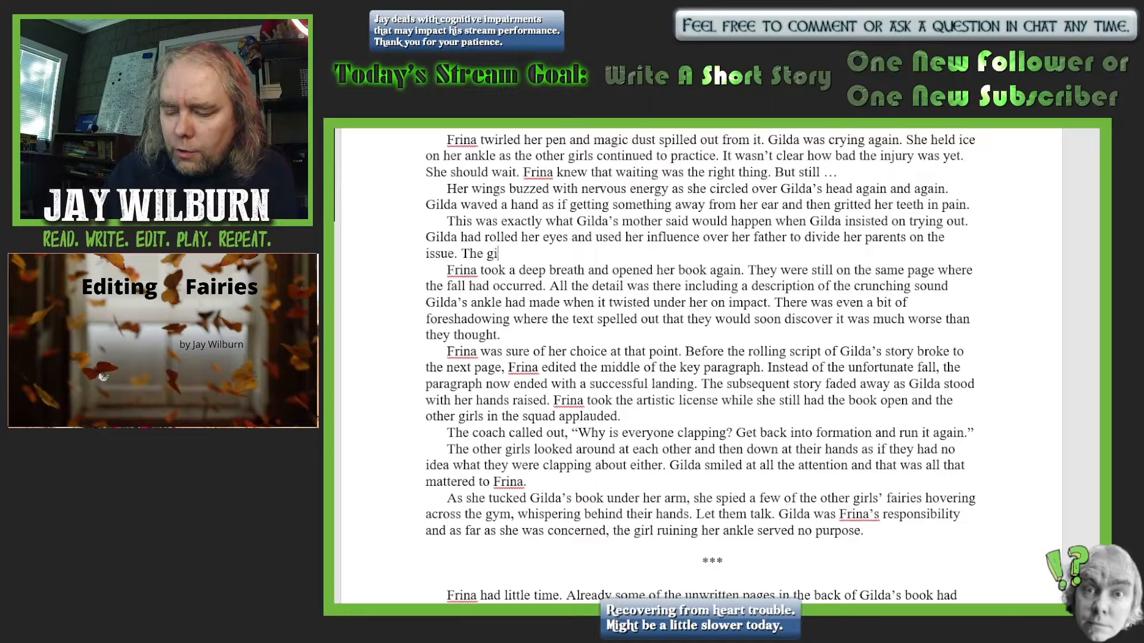
text(rl didn't )
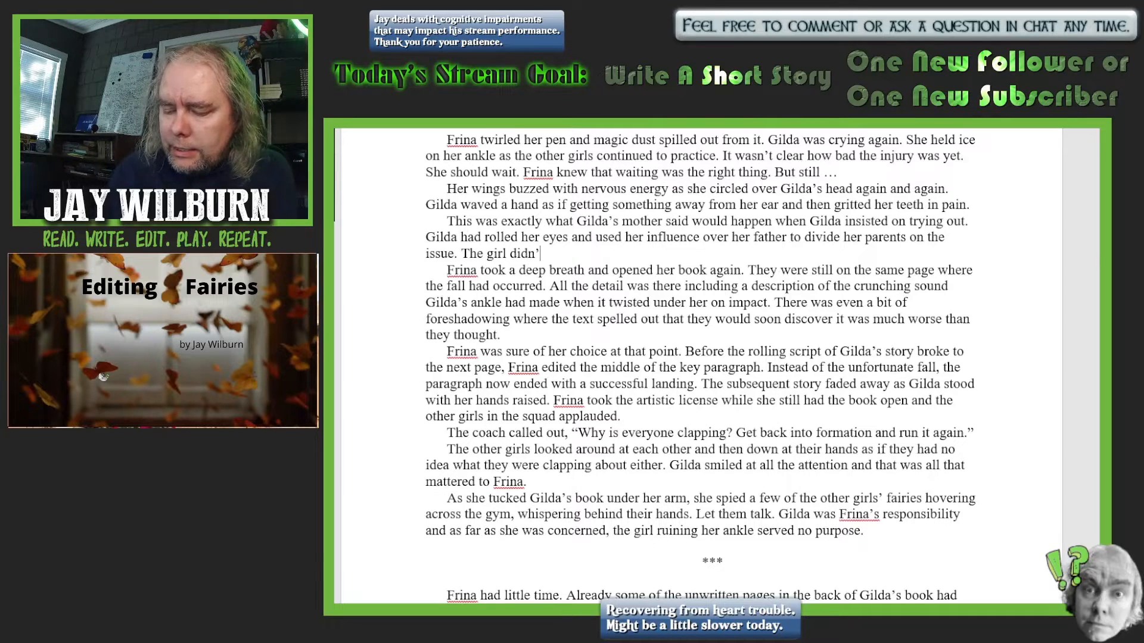
text(need an)
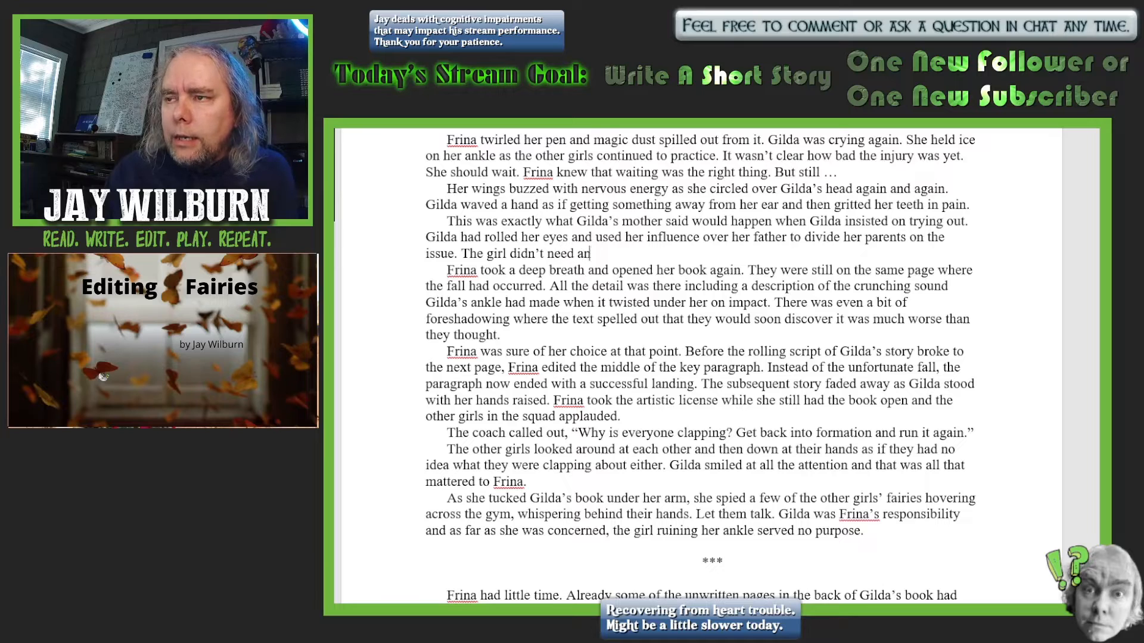
text( editing )
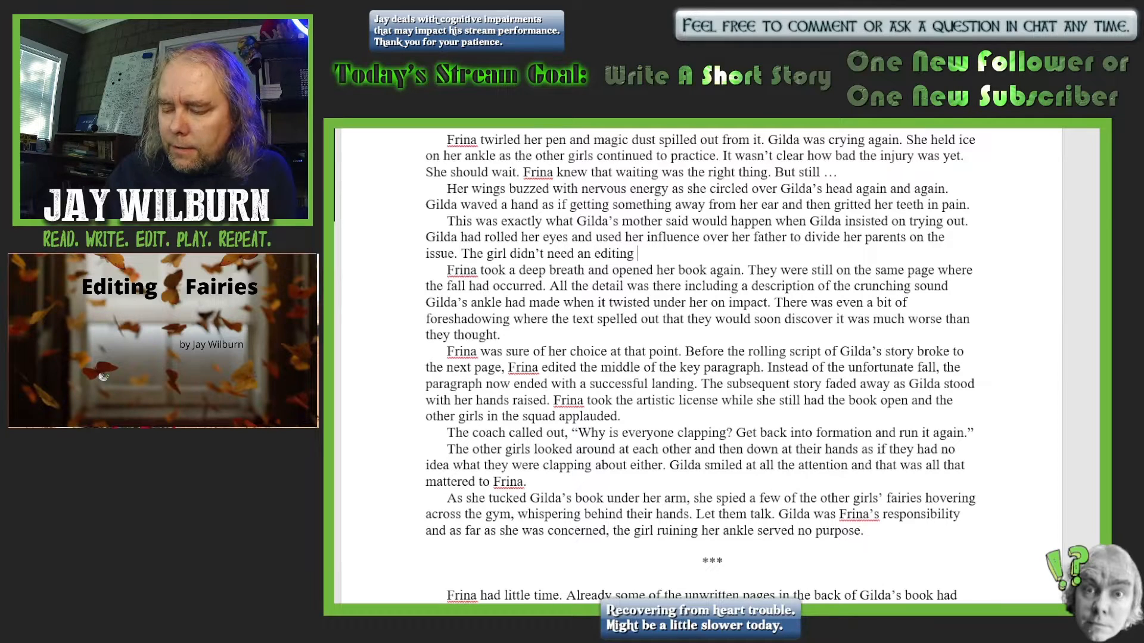
text(pen to)
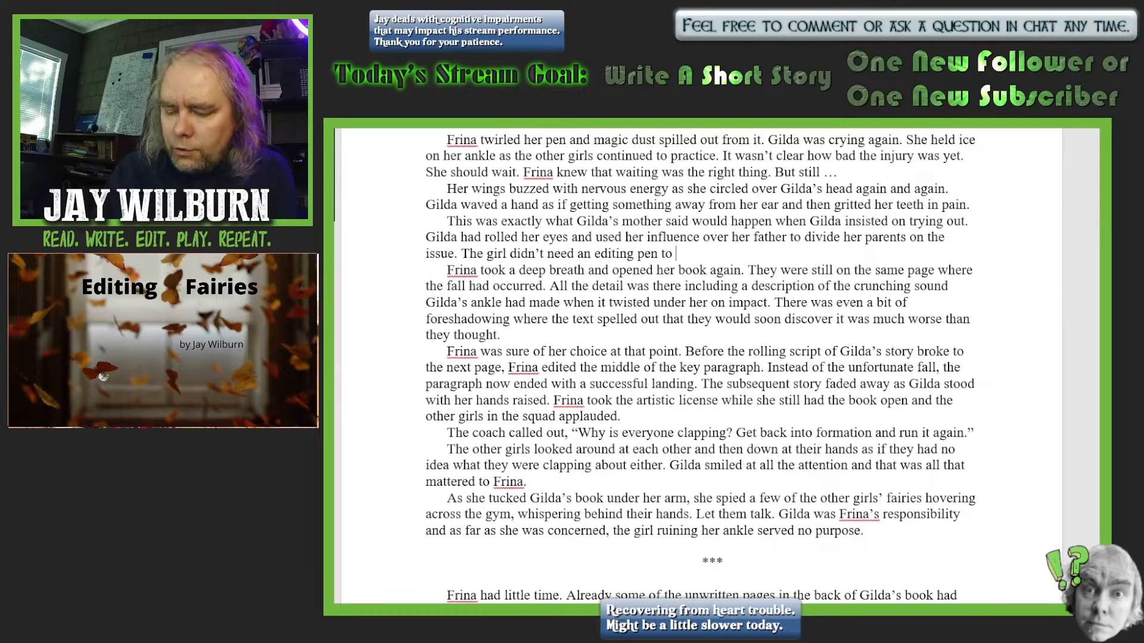
text( change h)
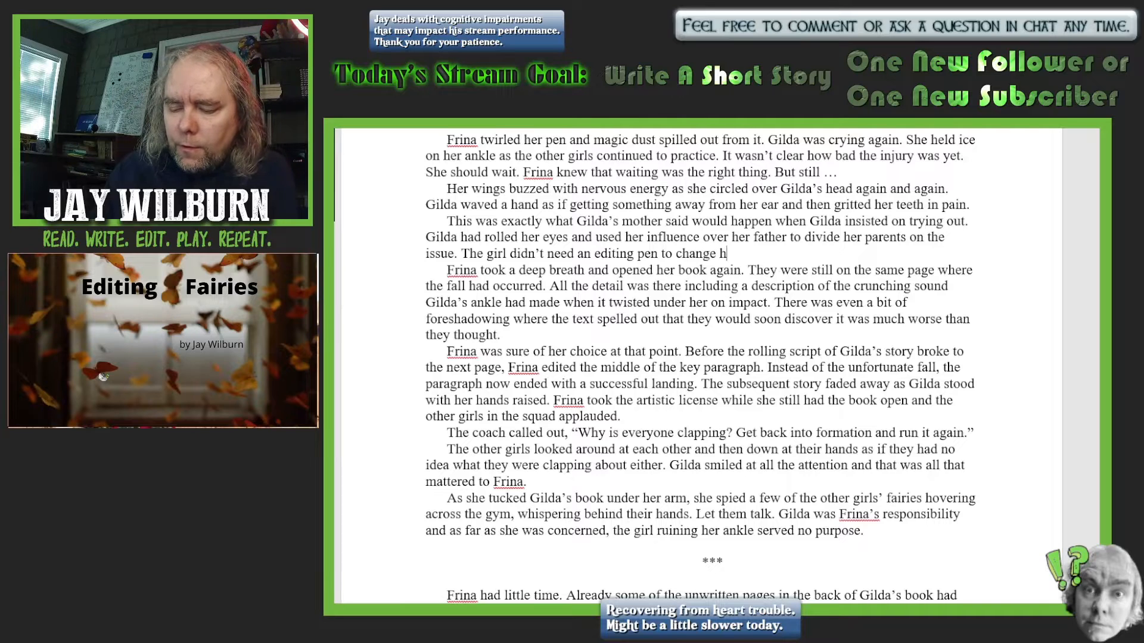
text(er father')
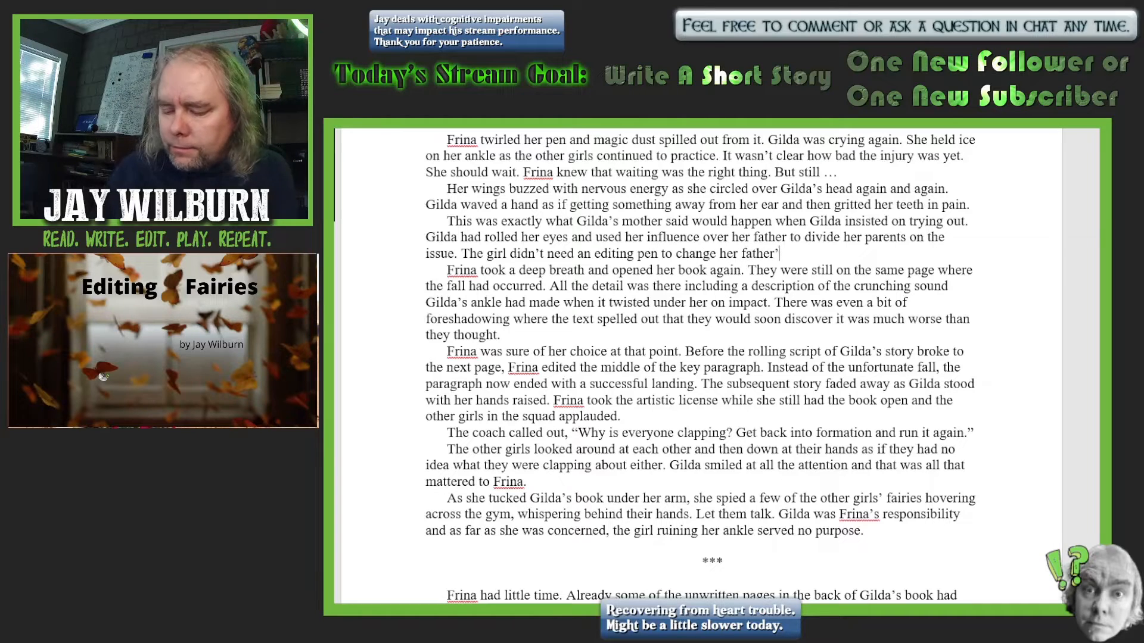
text(s cou)
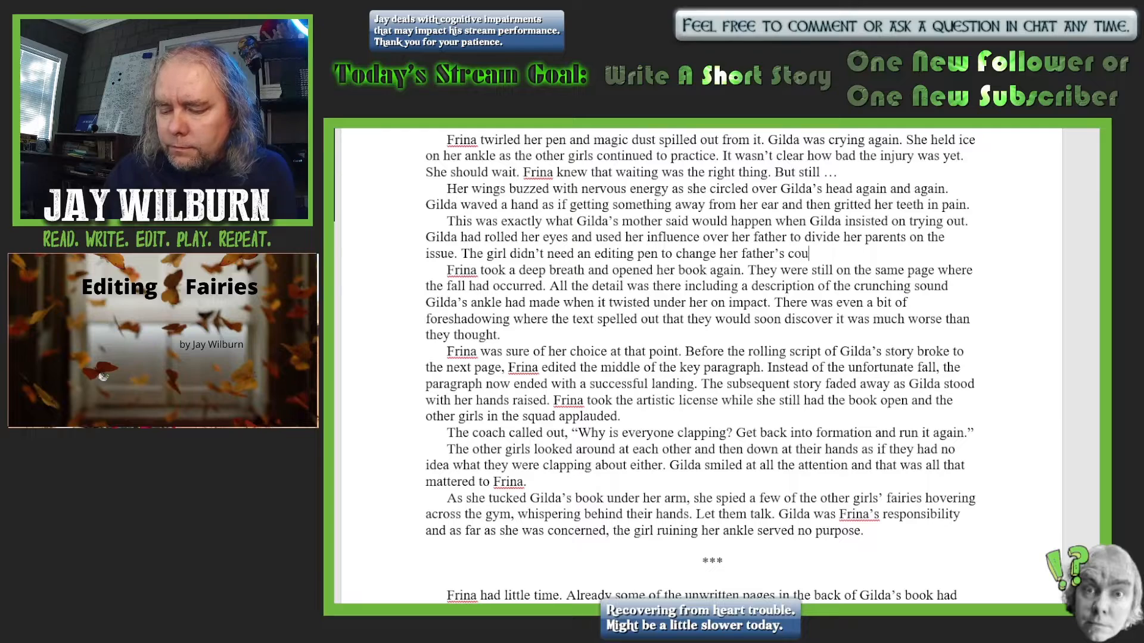
text(rse,)
key(BackSpace)
key(BackSpace)
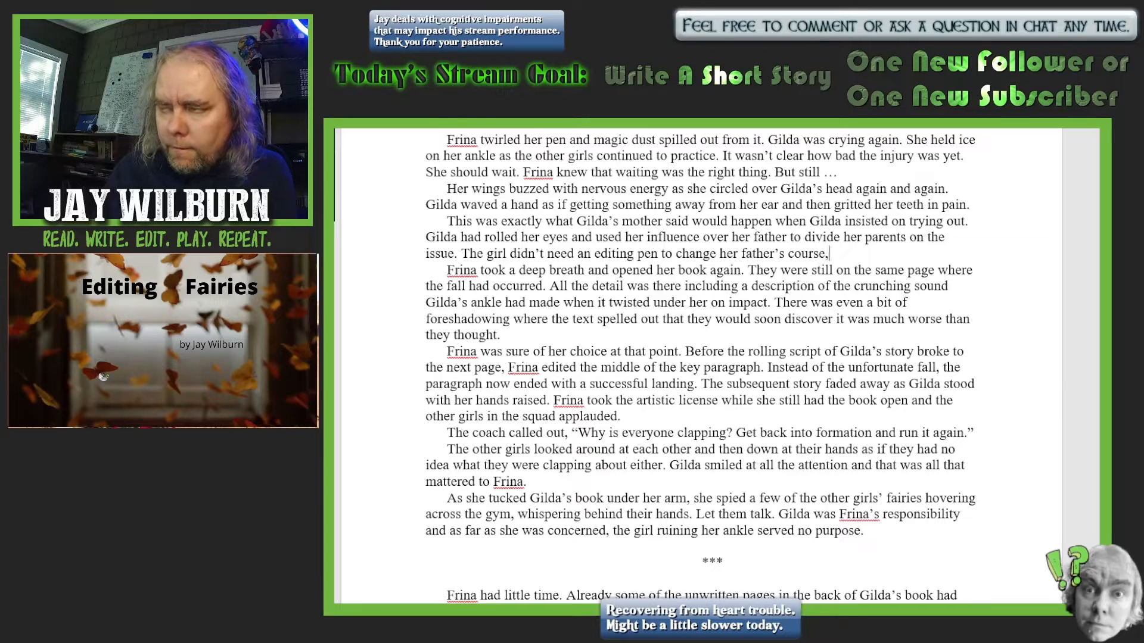
Finish the sentence ending "change her father's course" with "Frina had discovered over the years."
text(Frena)
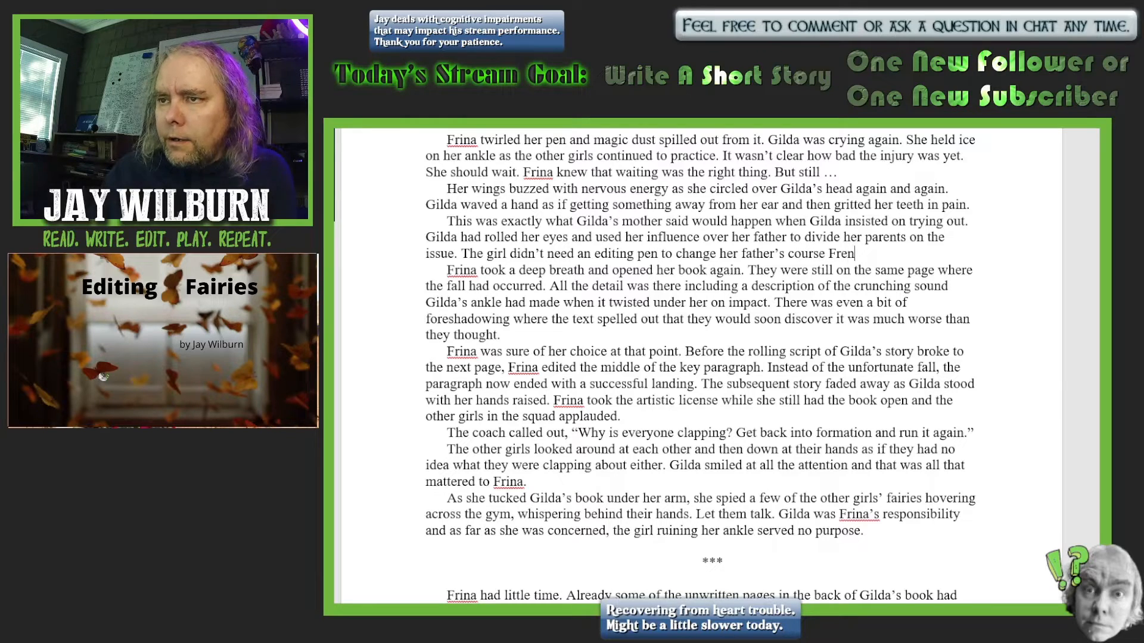
key(BackSpace)
key(BackSpace)
key(BackSpace)
key(BackSpace)
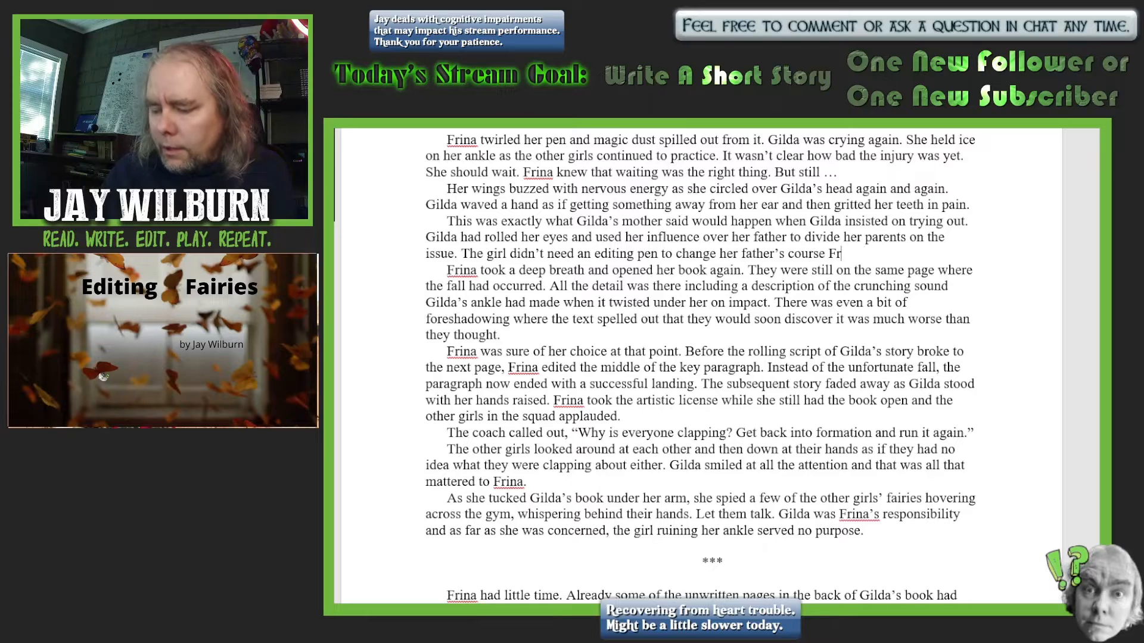
text(ina)
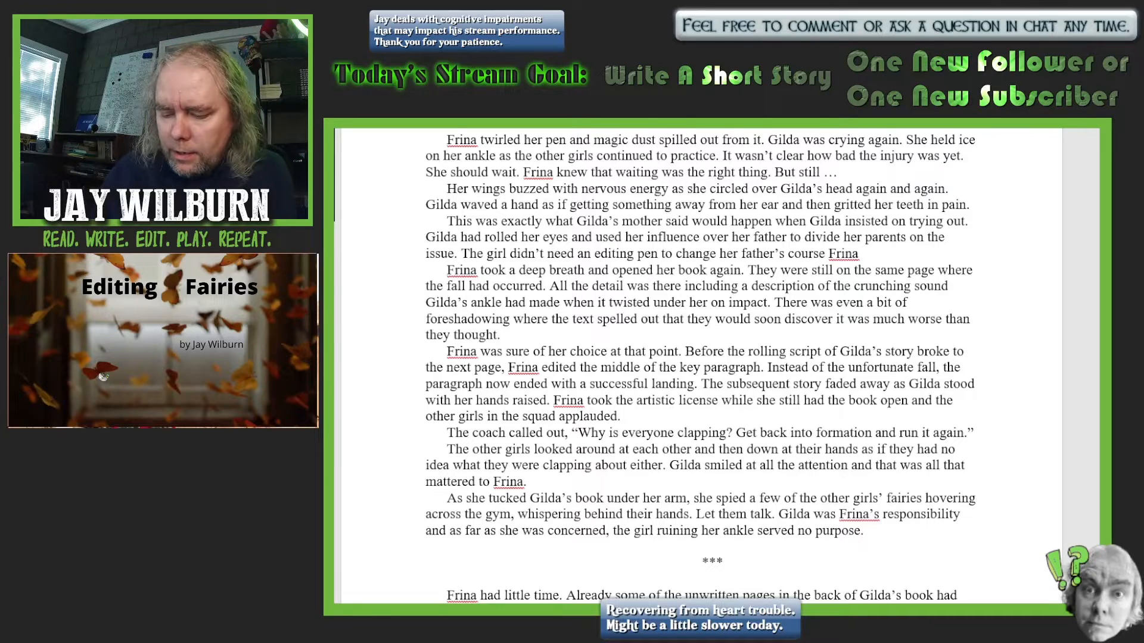
text(had )
text(di)
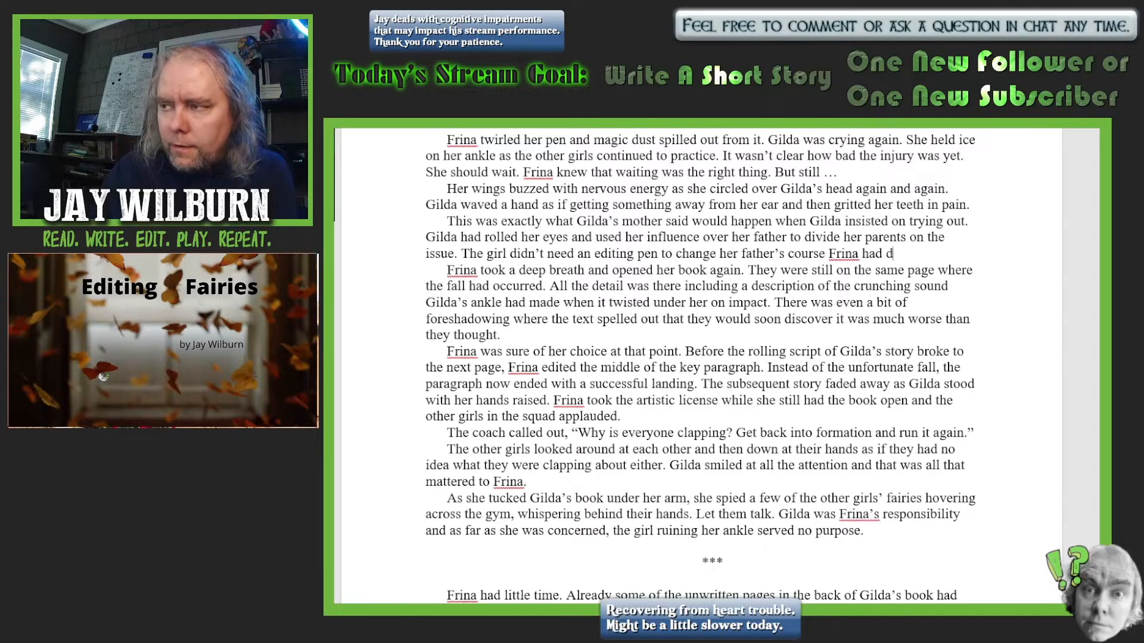
text(sco)
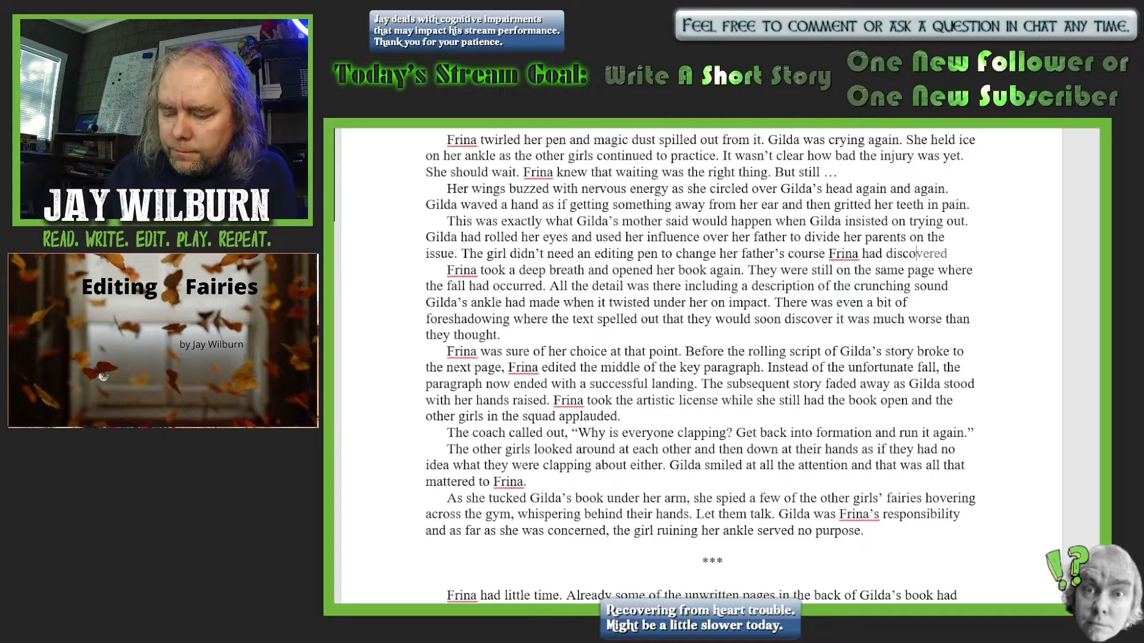
text(vered over )
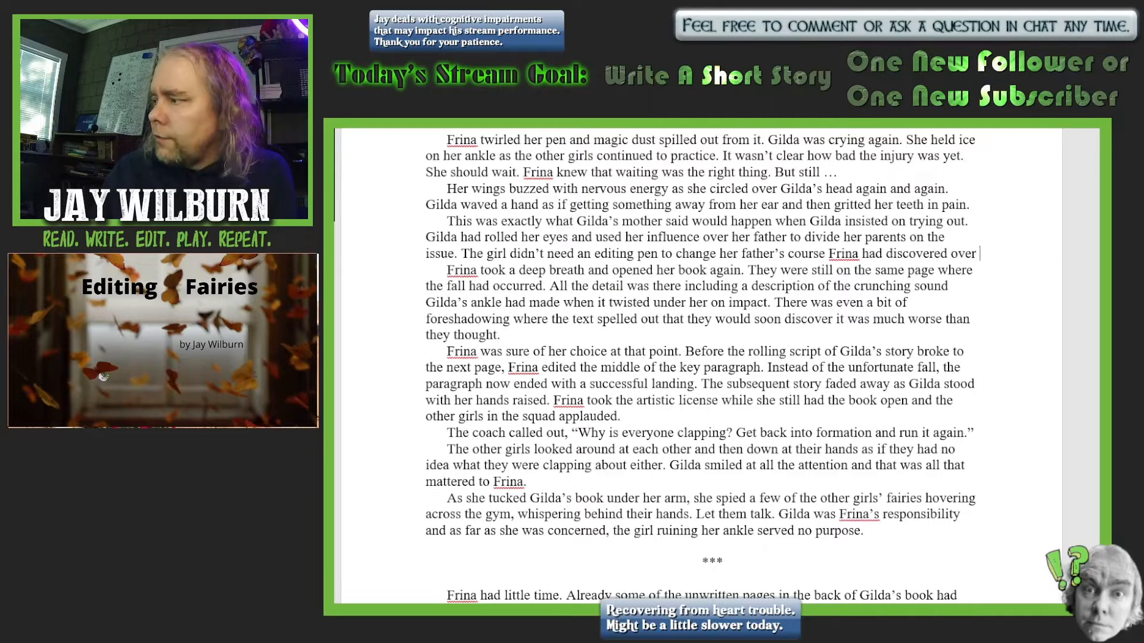
text(the year)
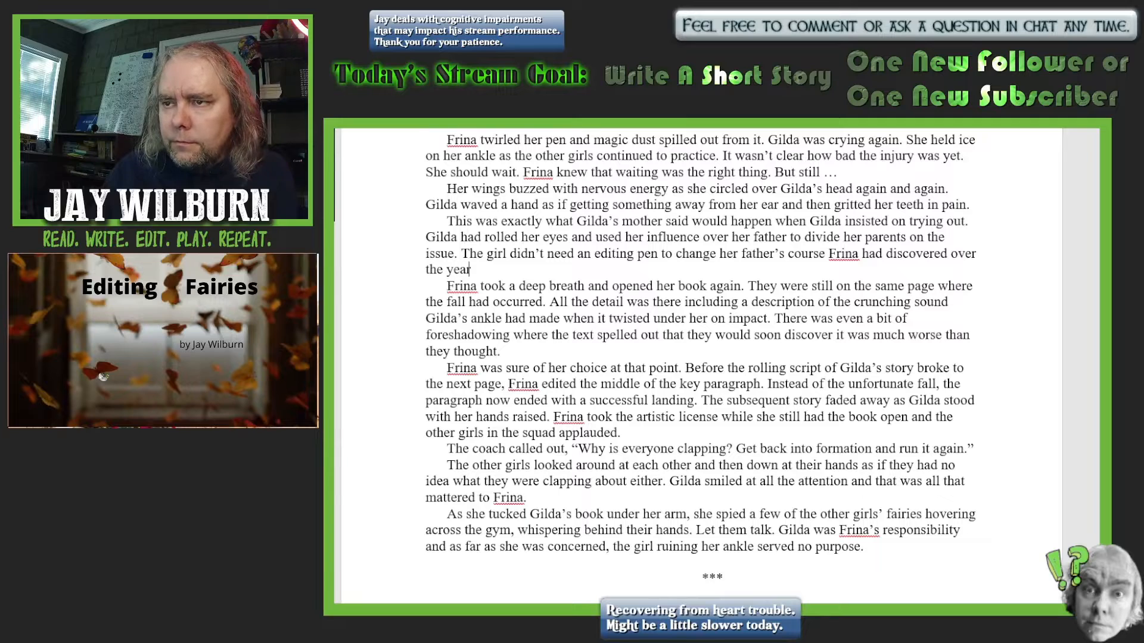
text(s.)
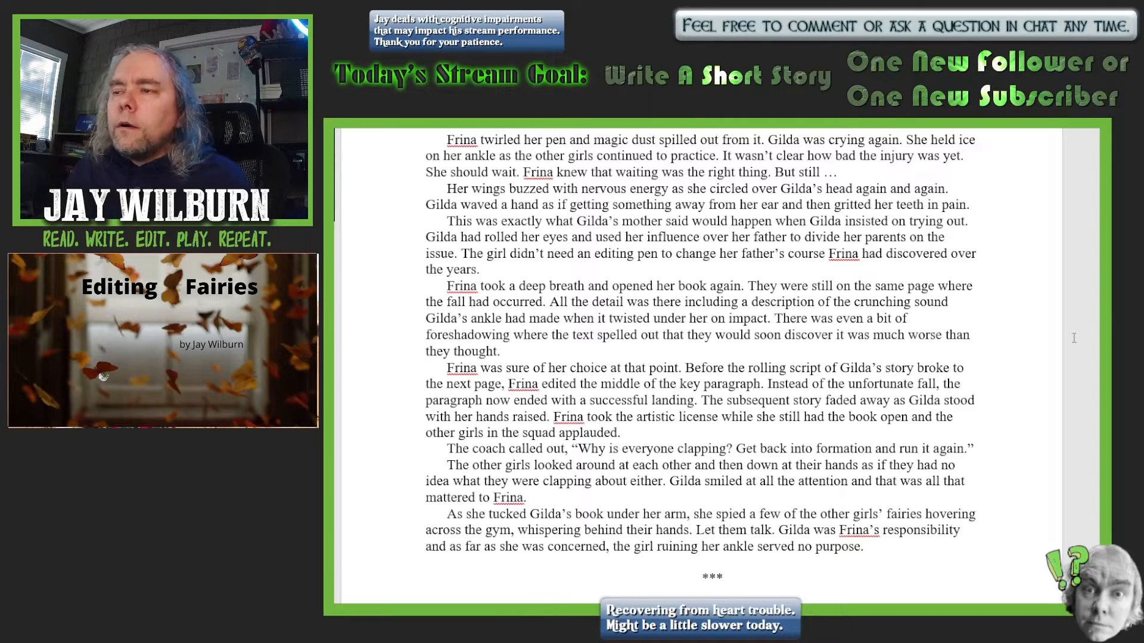
Add "from the complicated stunt gone bad" after "on impact" in the sentence about Gilda's ankle twisting under her
scroll(700, 333, down, 2)
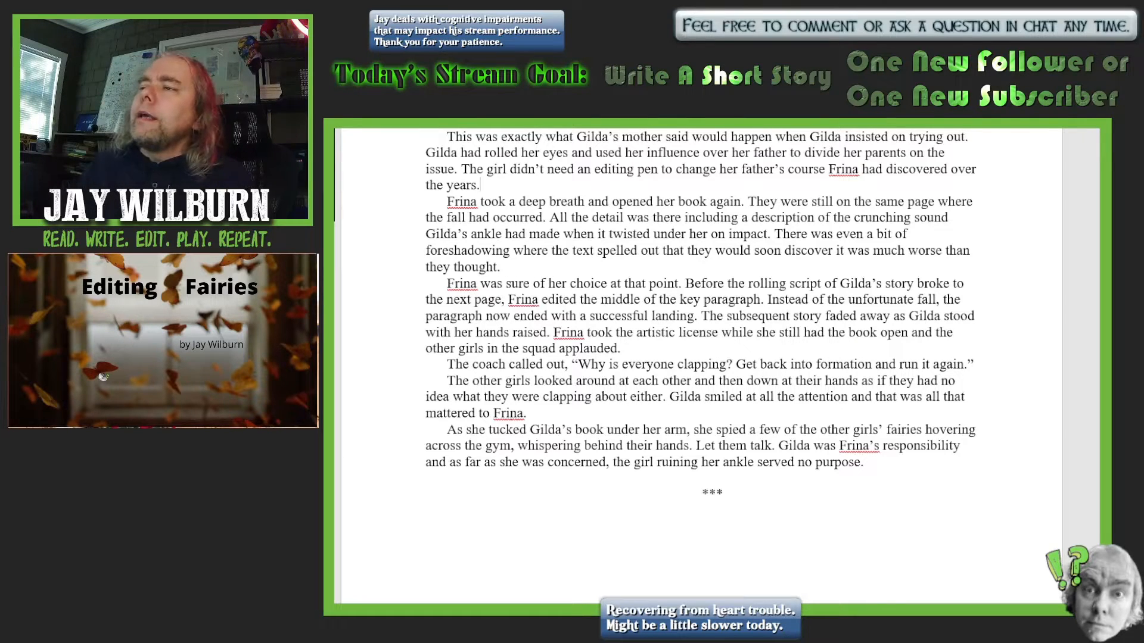
click(768, 236)
text(from )
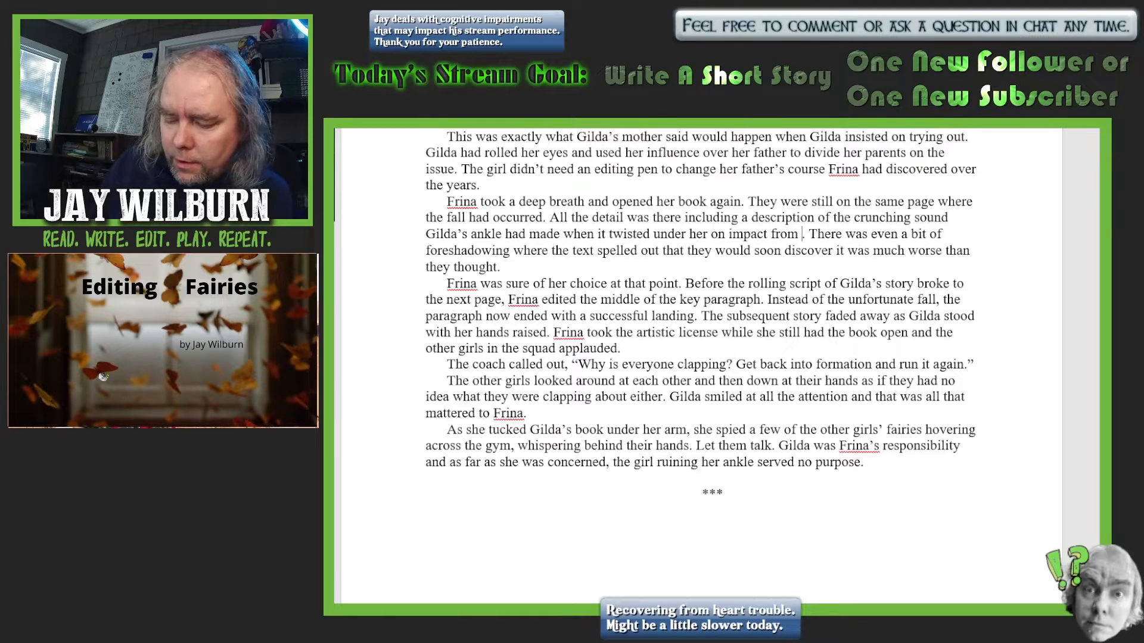
text(the compli)
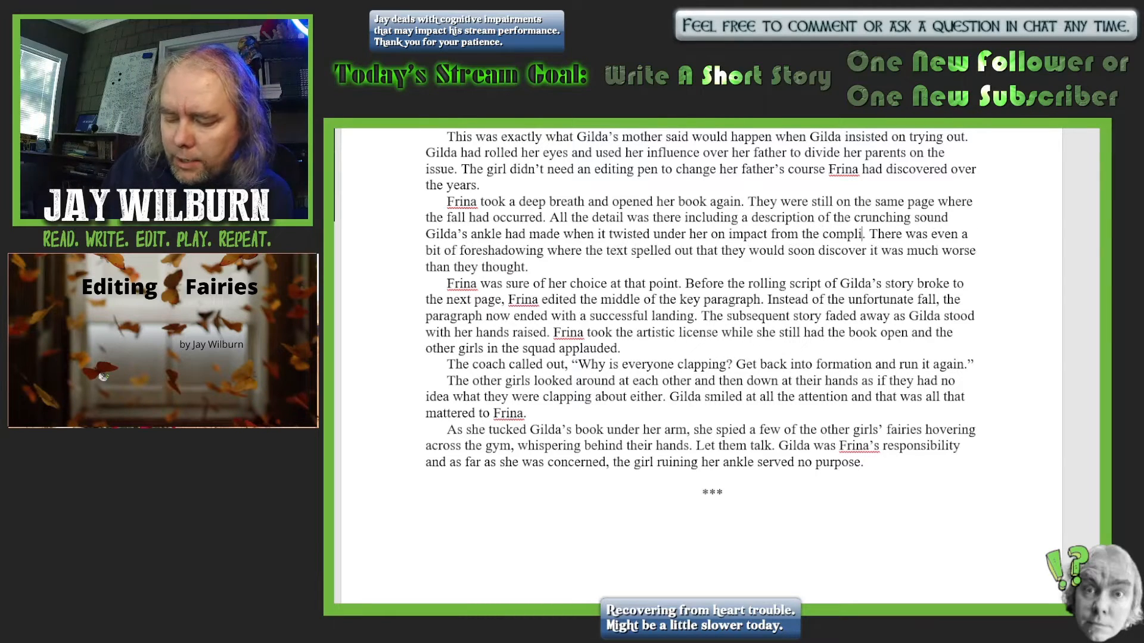
text(cated st)
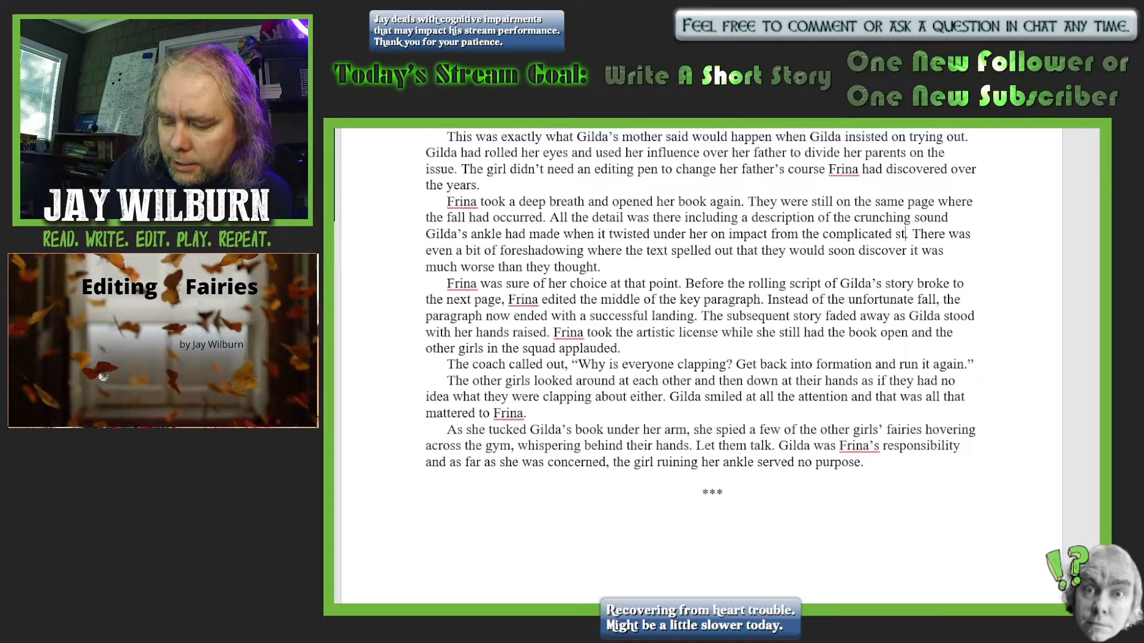
text(unt gone b.)
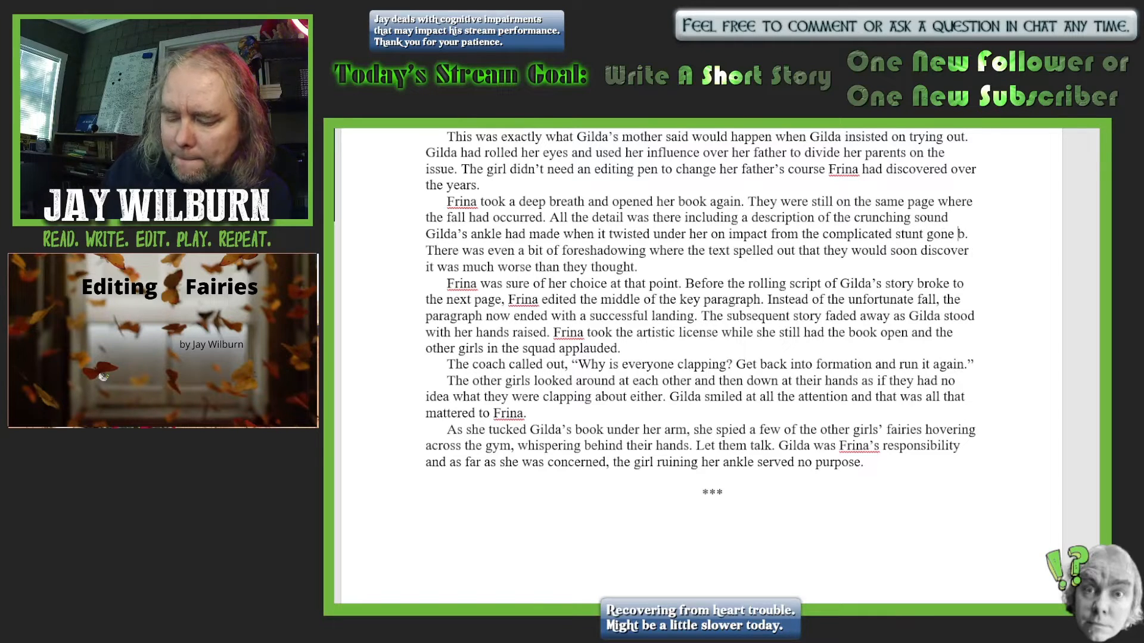
text(ad)
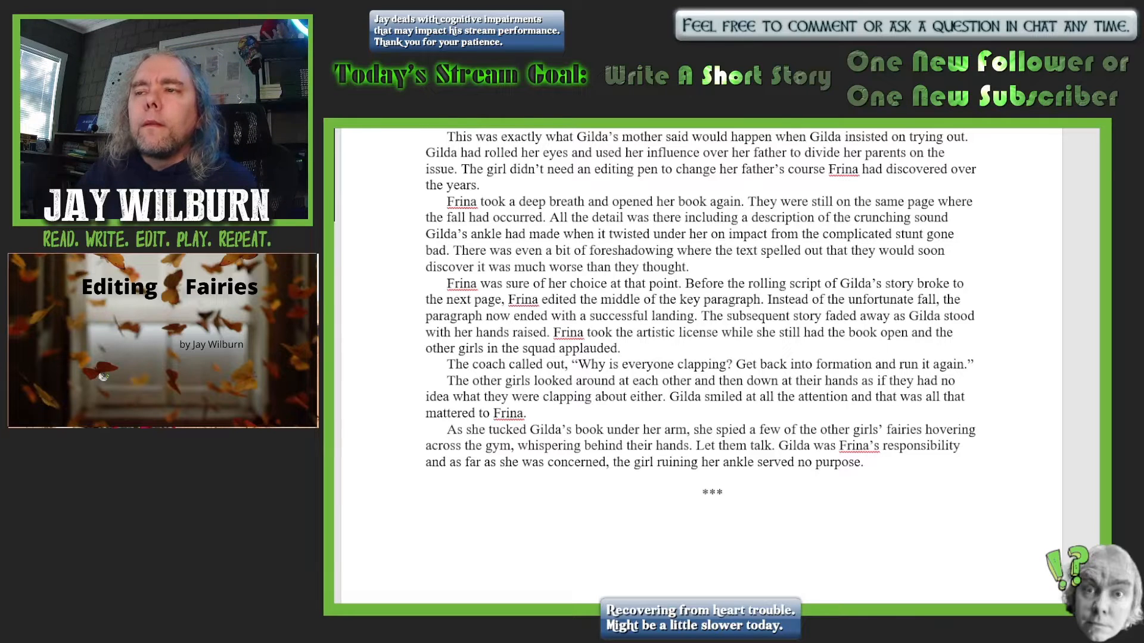
Insert "instead of her ankle broken" after "with her hands raised" and "anyway" after "Gilda smiled at all the attention"
scroll(1094, 411, down, 2)
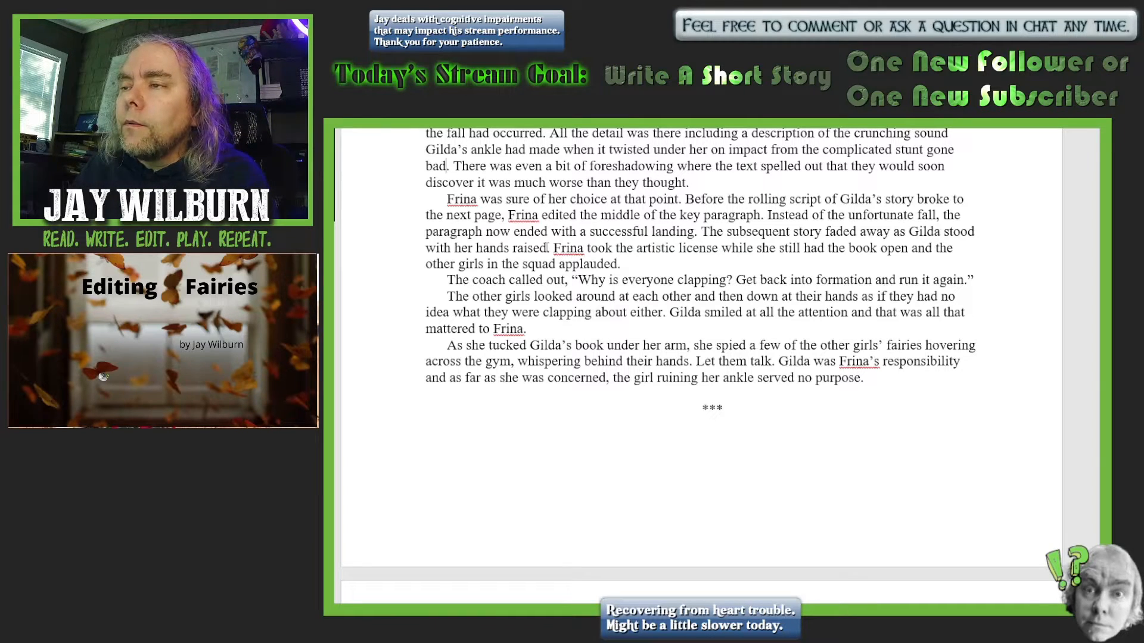
text(instead)
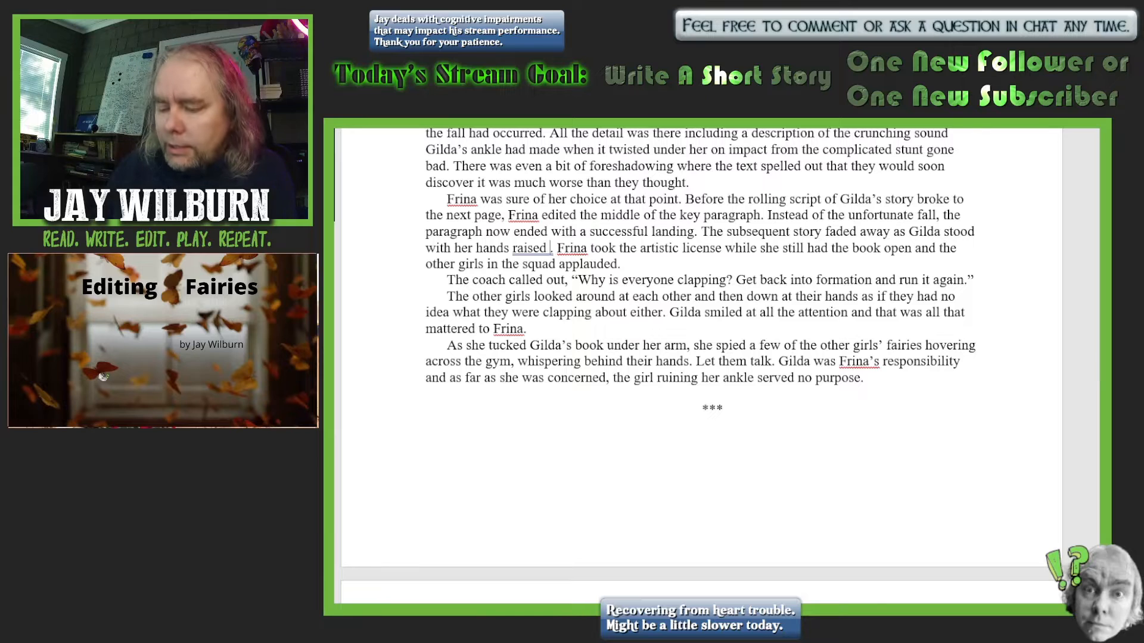
text( of her a)
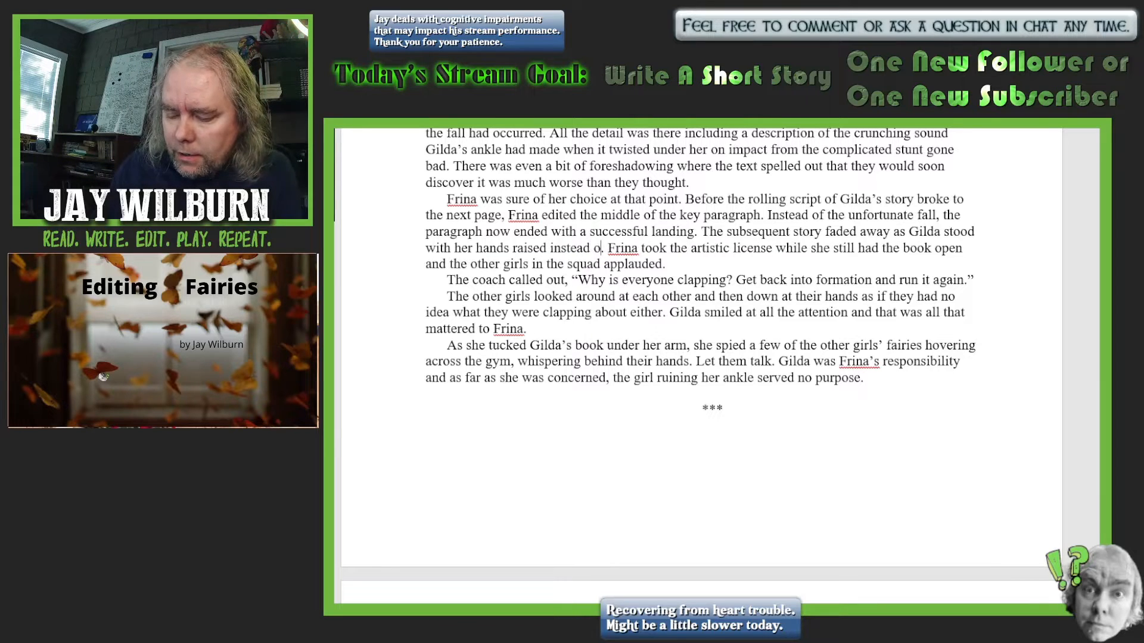
text(nkle broke)
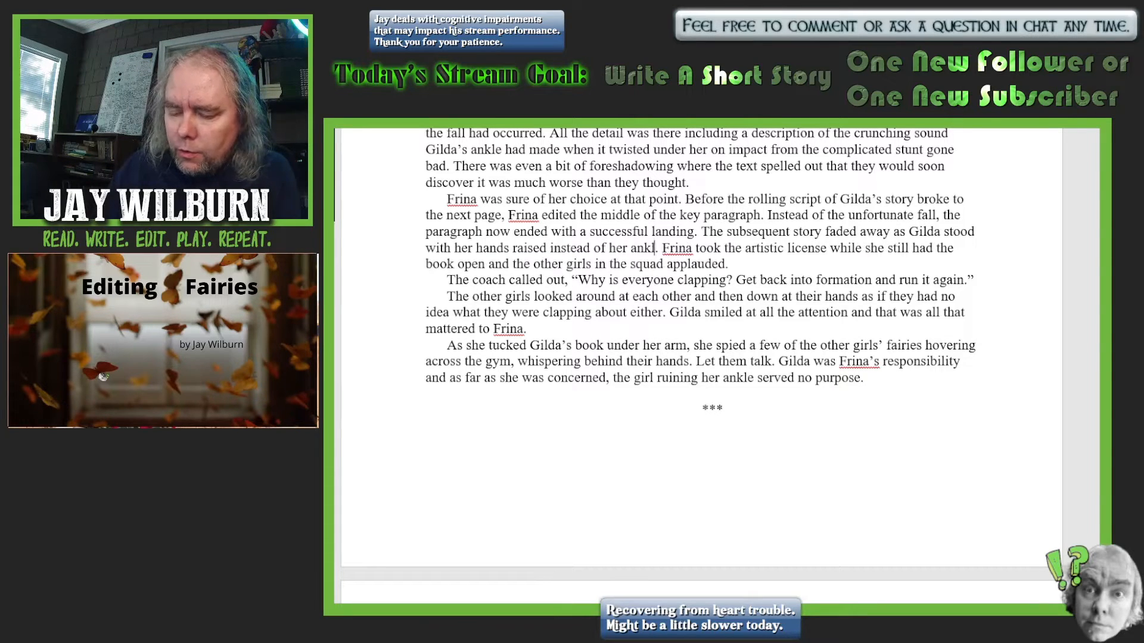
text(en)
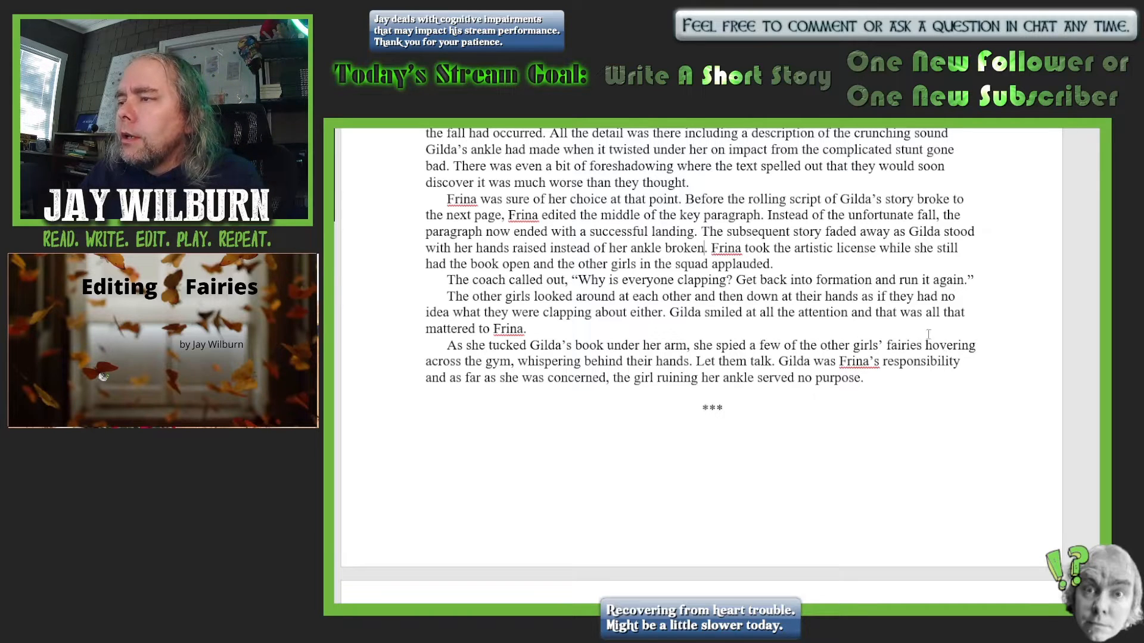
click(850, 312)
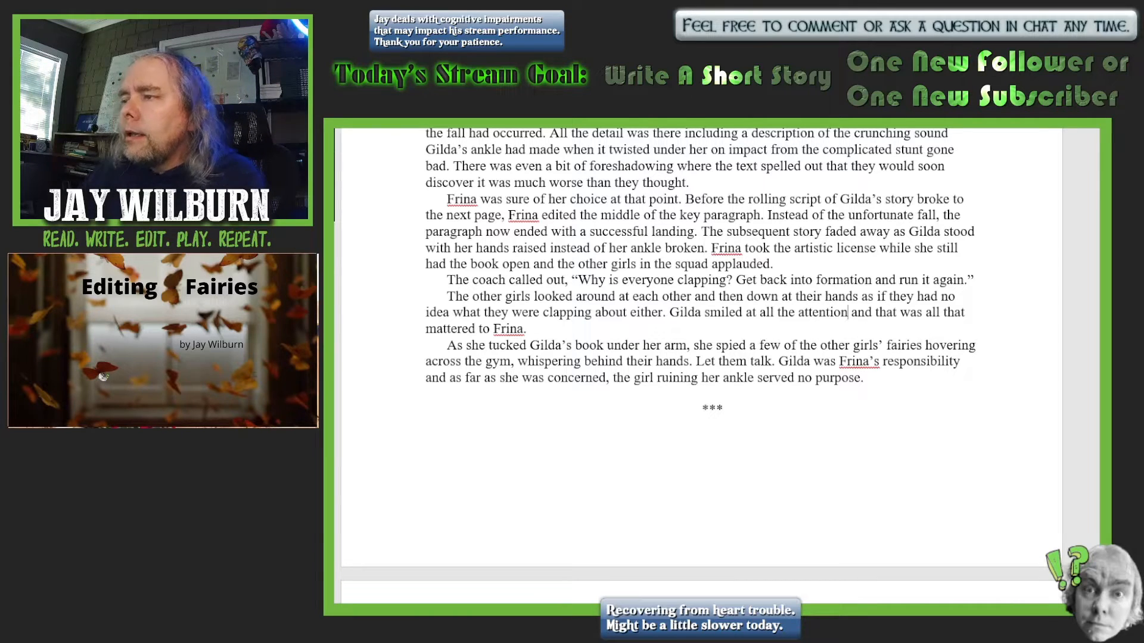
text(anyway an)
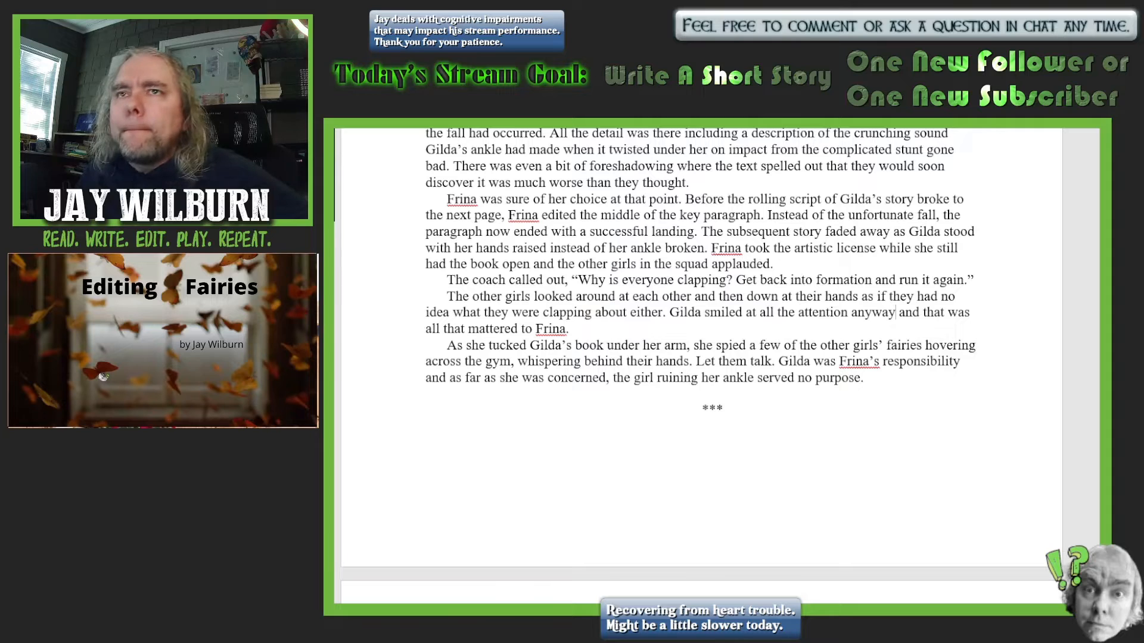
Replace "were" with "was always the risk of" before "some incidents" in the paragraph where Frina keeps flipping pages
scroll(1009, 467, down, 3)
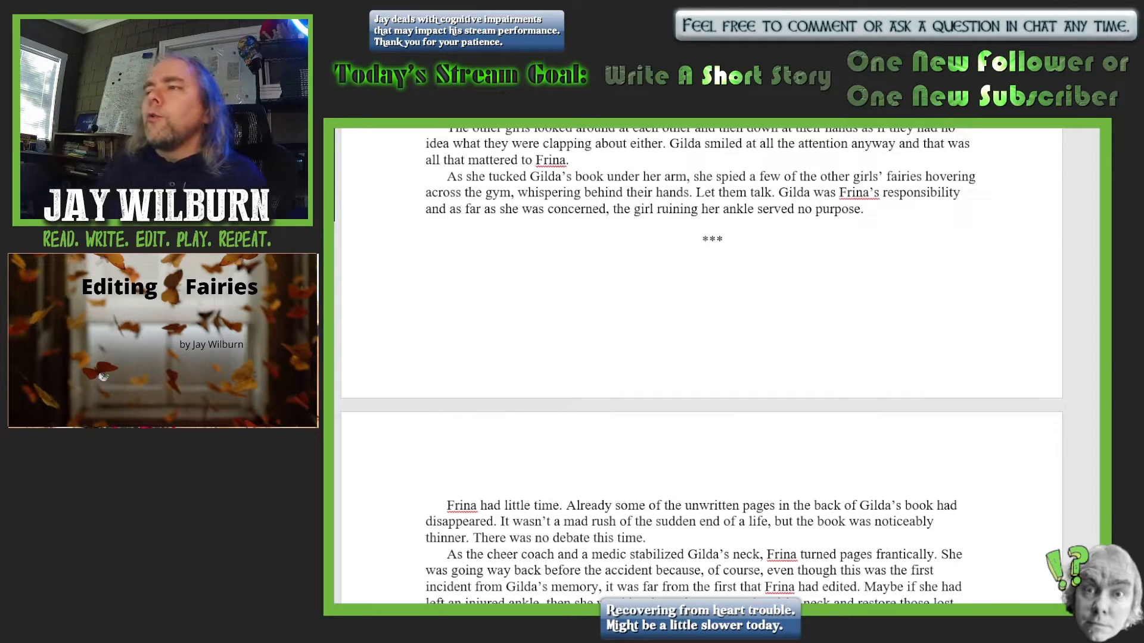
scroll(701, 365, down, 10)
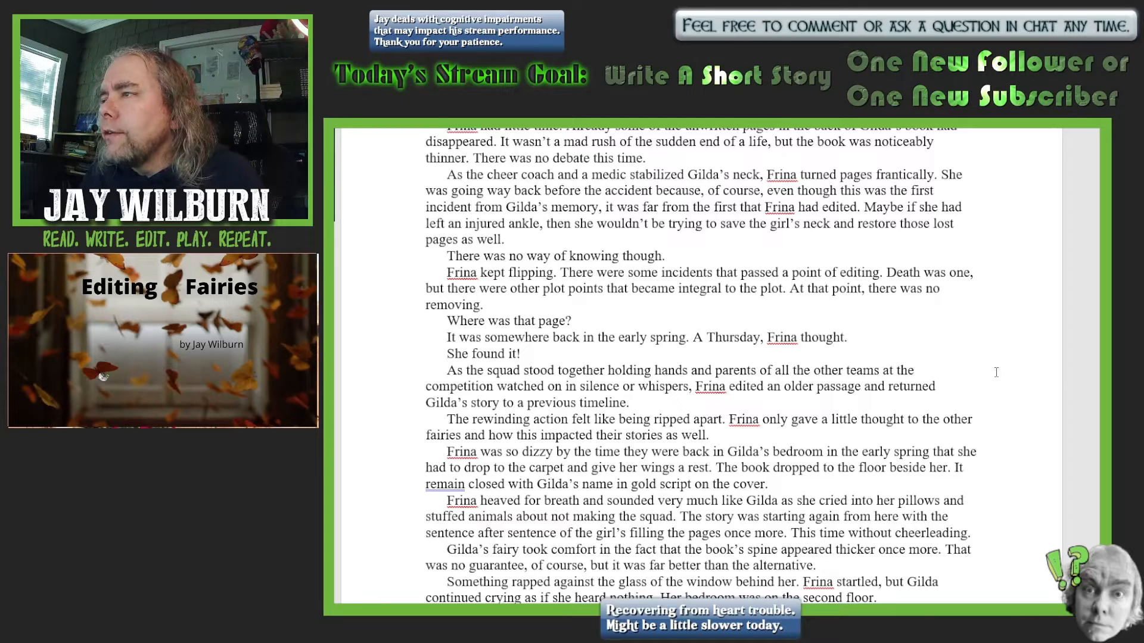
scroll(996, 372, down, 1)
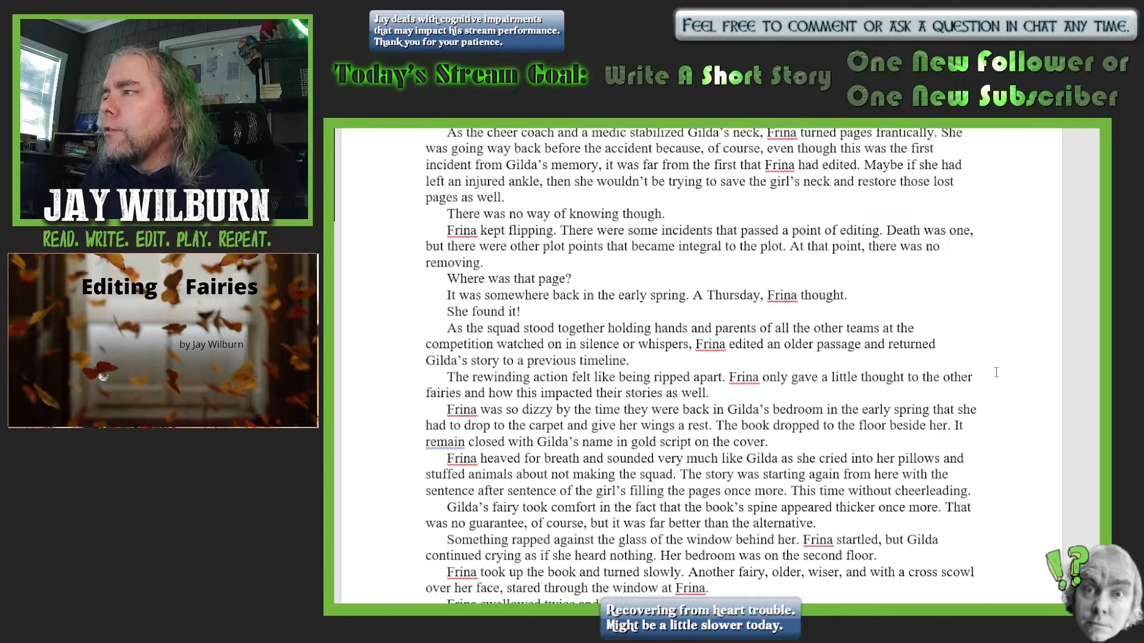
scroll(997, 373, down, 1)
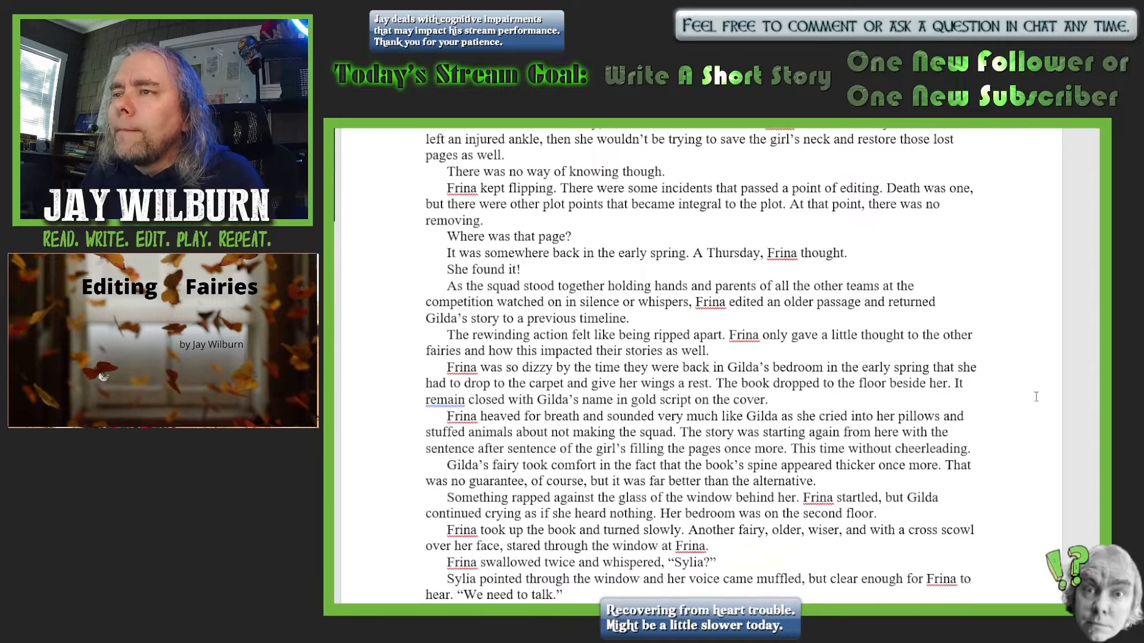
scroll(1061, 390, down, 1)
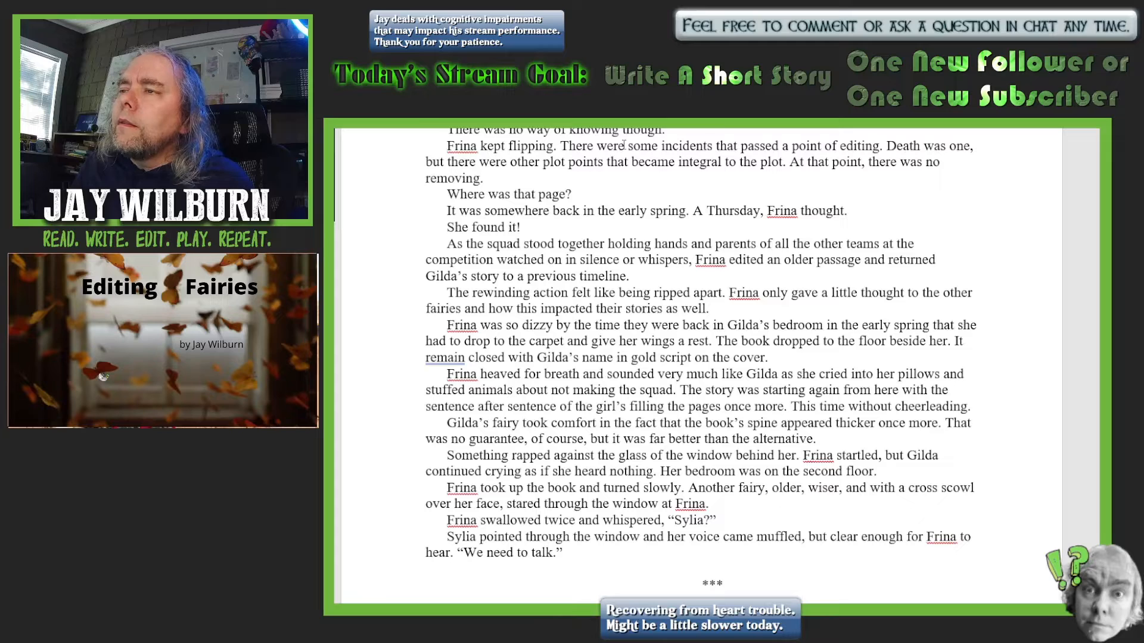
key(BackSpace)
key(BackSpace)
key(BackSpace)
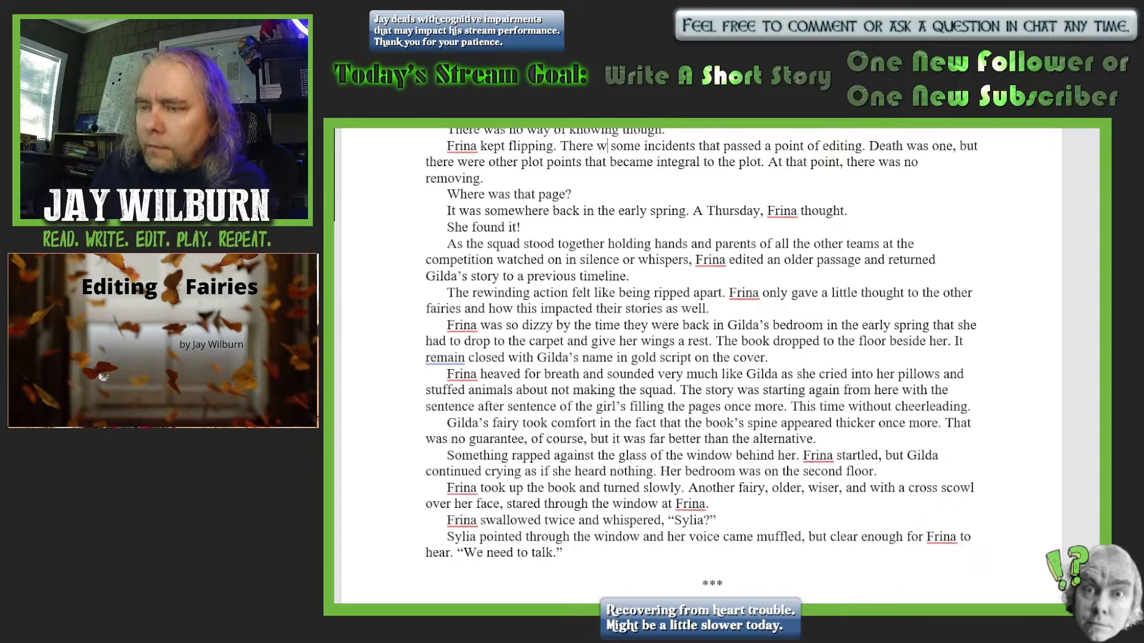
text(as a)
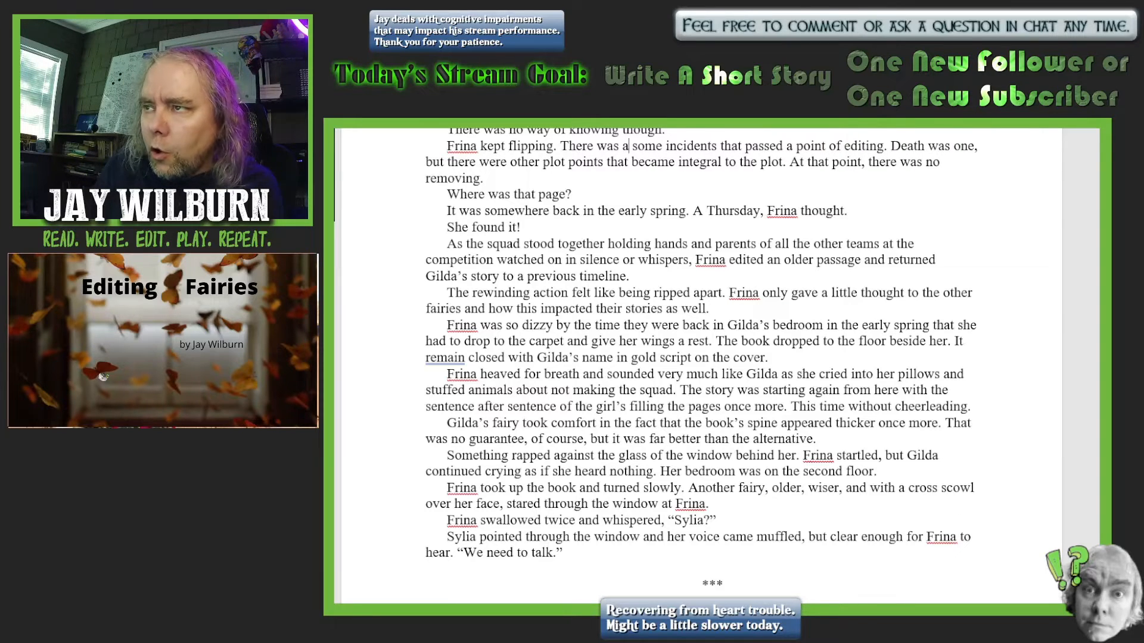
text(lways)
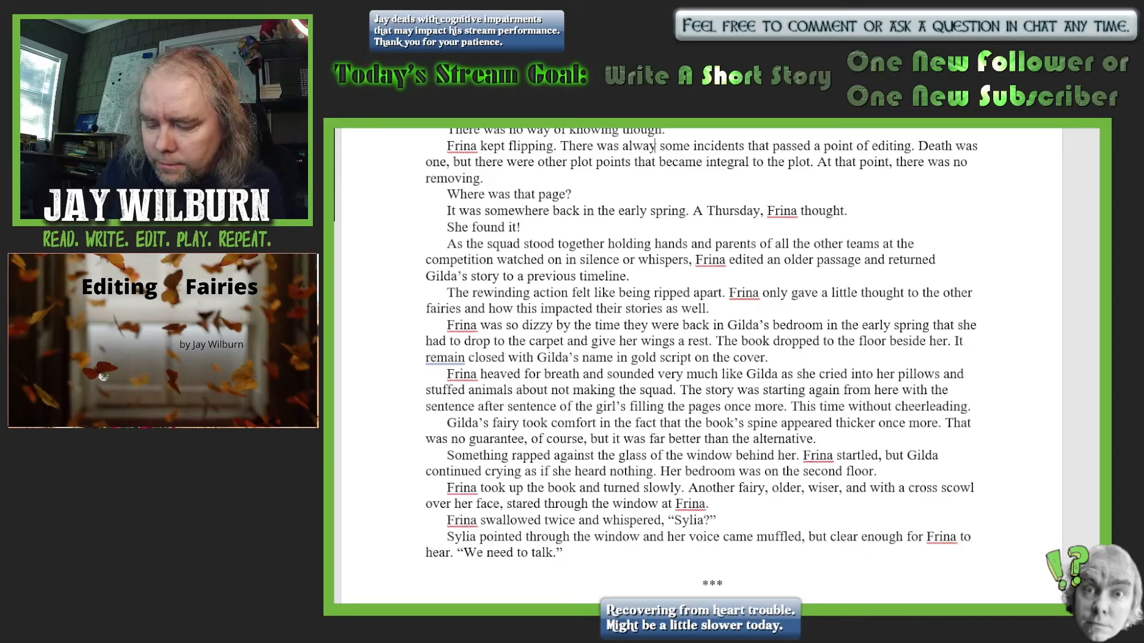
text( the risk)
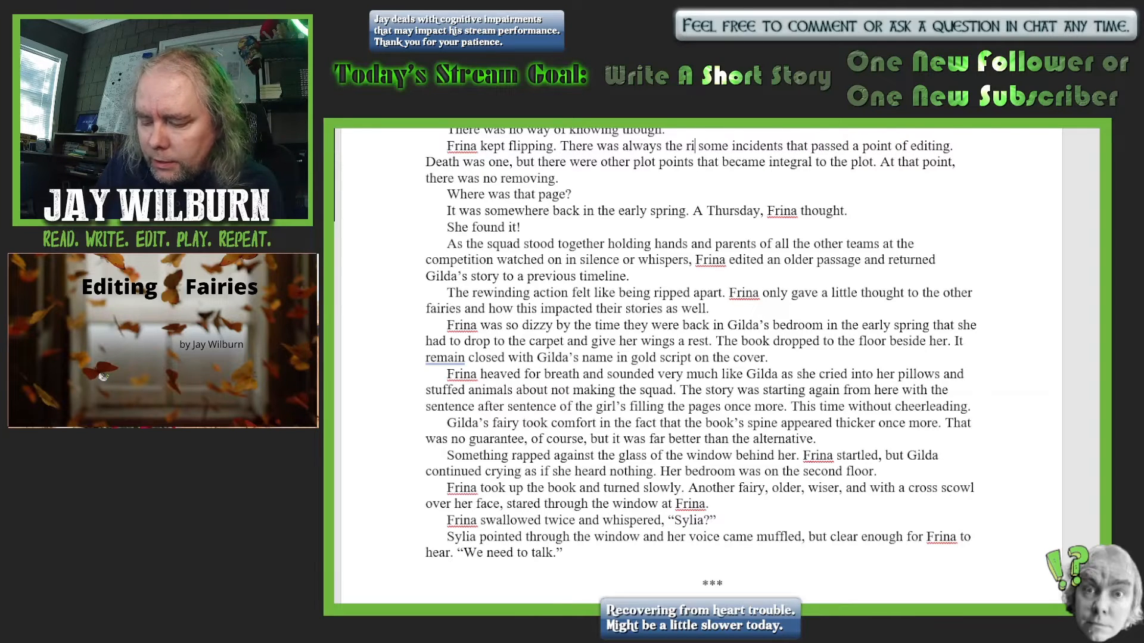
text( of)
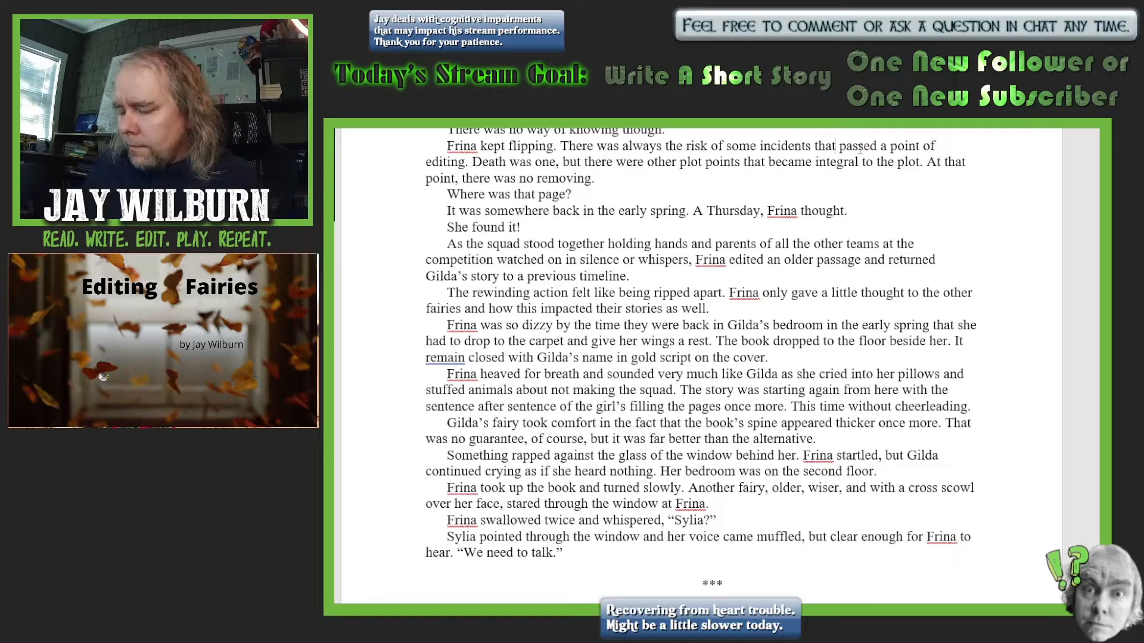
Change "that passed" to "passing" before "a point of editing" in the same sentence
key(BackSpace)
key(BackSpace)
key(BackSpace)
key(BackSpace)
key(BackSpace)
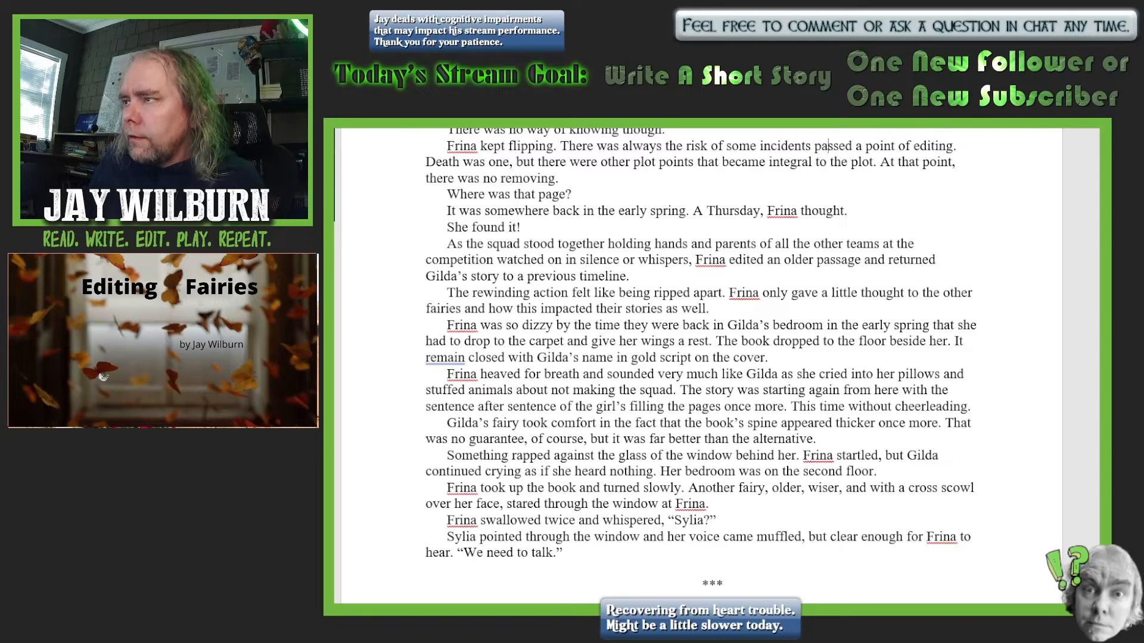
key(BackSpace)
key(BackSpace)
text(ing)
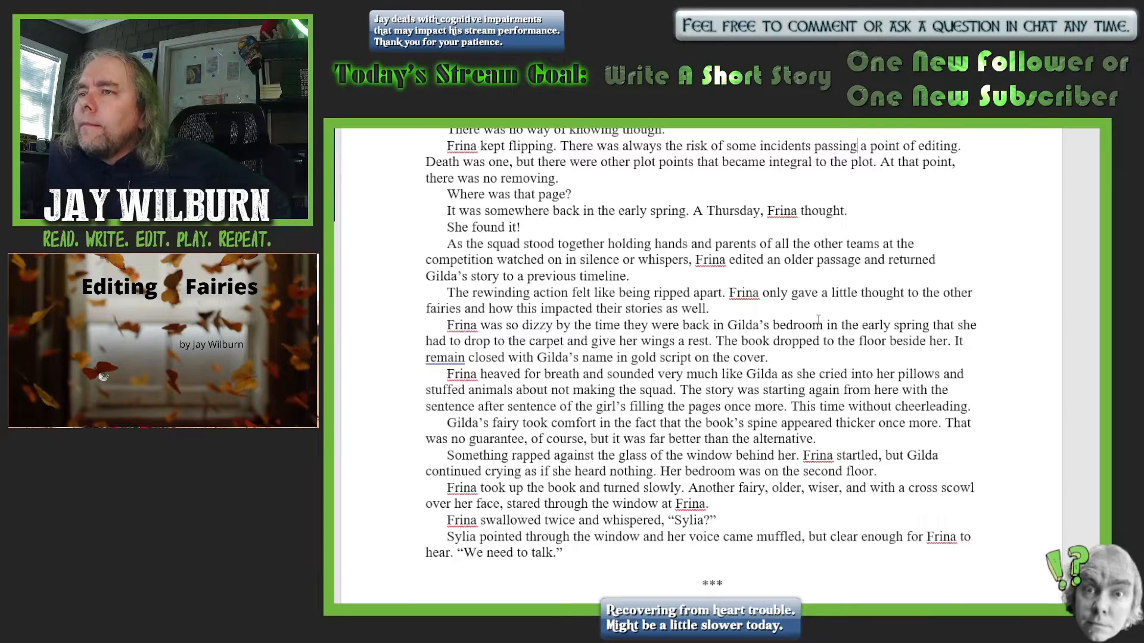
Replace "plot" with "story" in the phrase "other plot points that became integral to the plot"
click(657, 162)
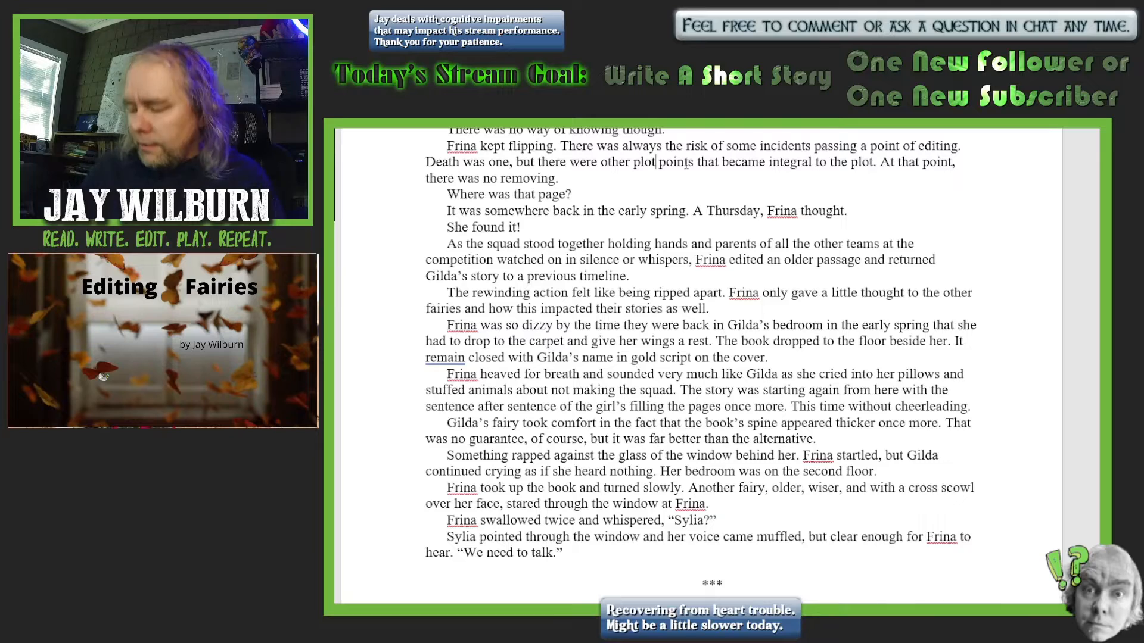
key(BackSpace)
key(BackSpace)
key(BackSpace)
key(BackSpace)
key(BackSpace)
text(story)
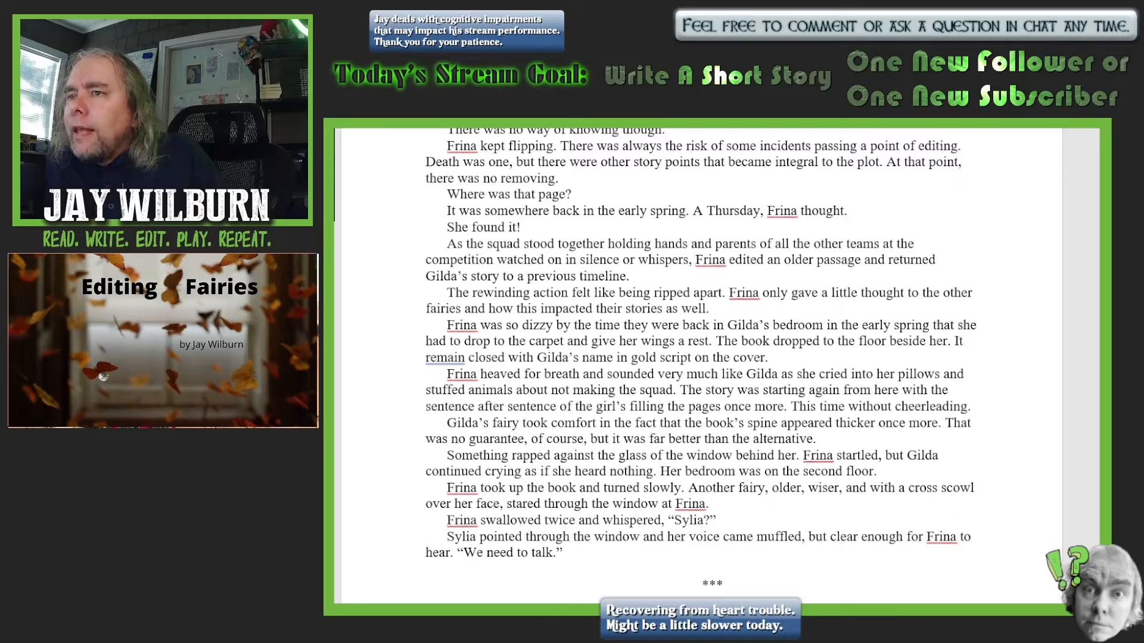
Add "the consequences" after "there was no removing" and insert "with" before "whispers" in the squad paragraph
click(555, 178)
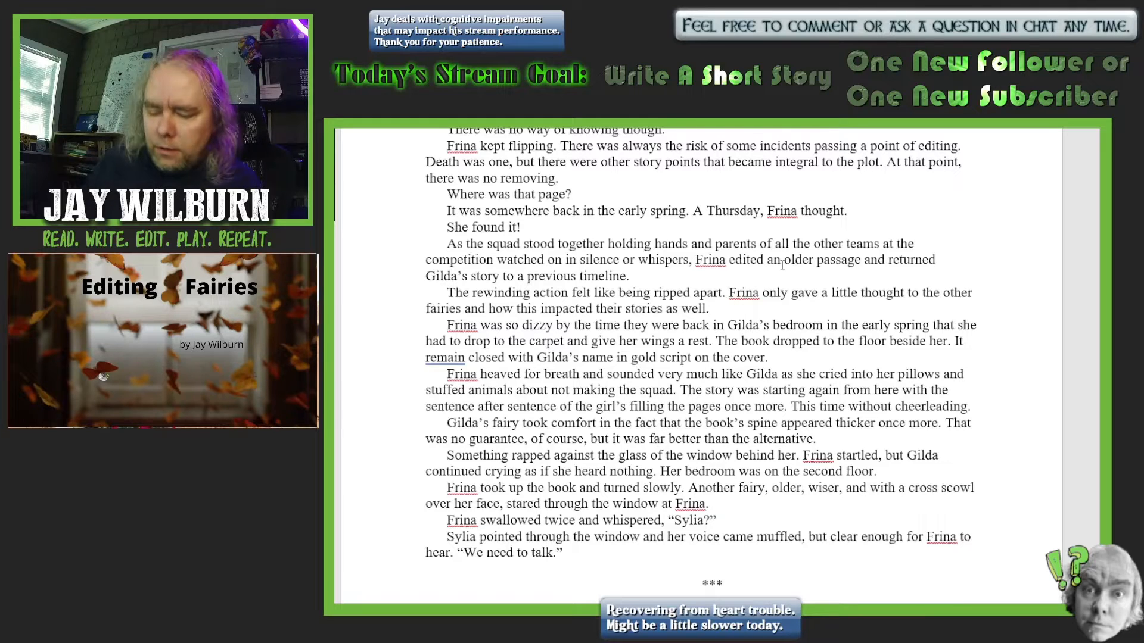
text(the conse)
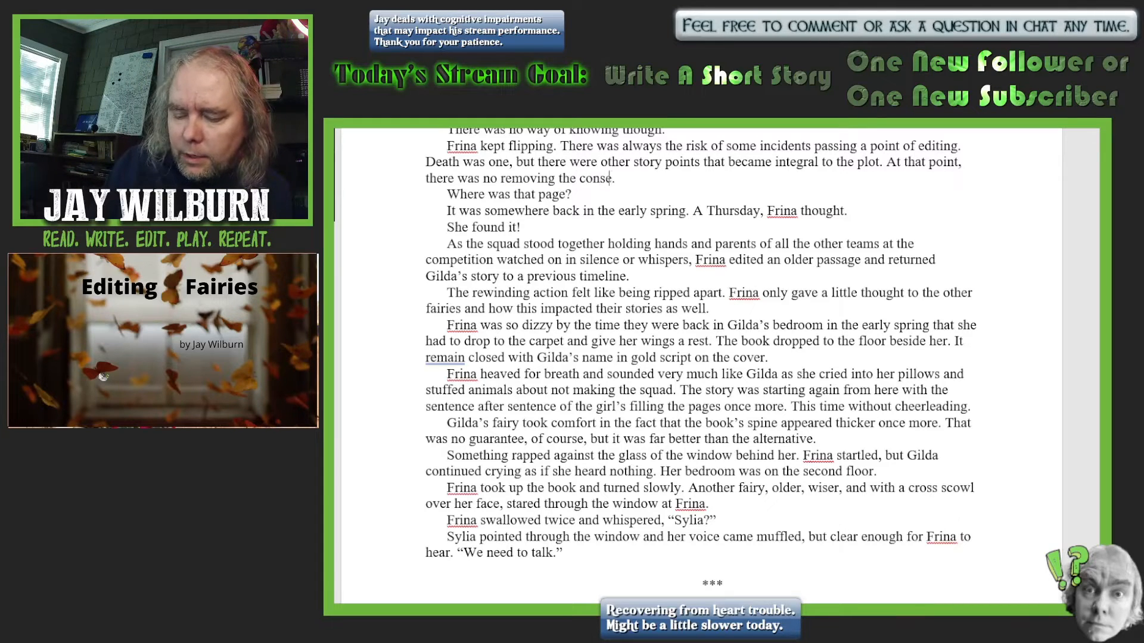
text(quences)
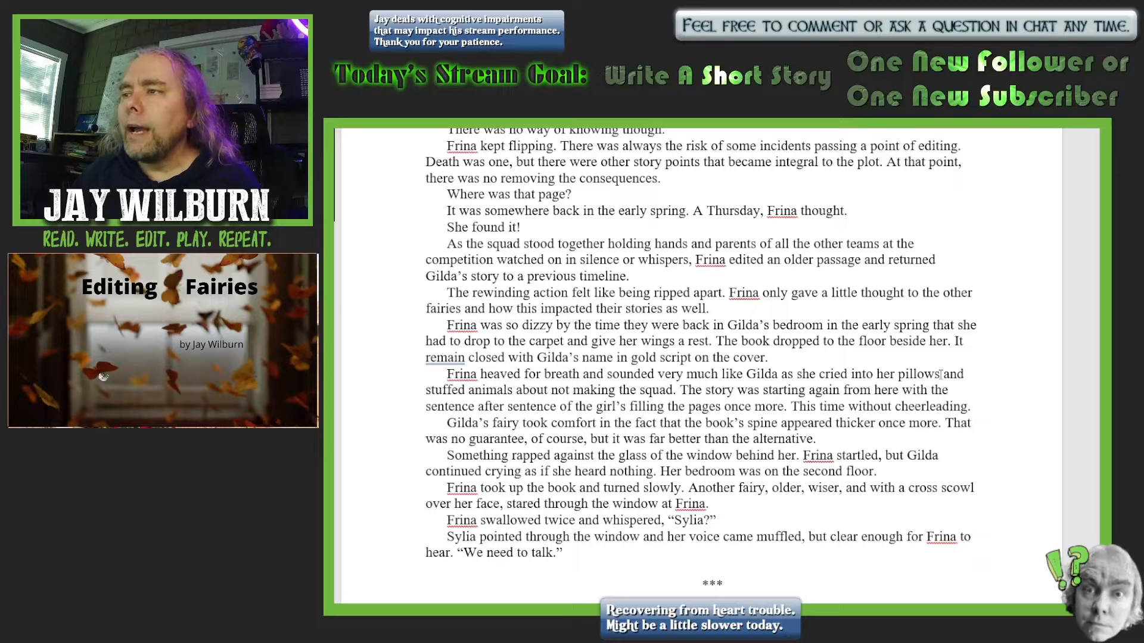
scroll(1058, 384, down, 3)
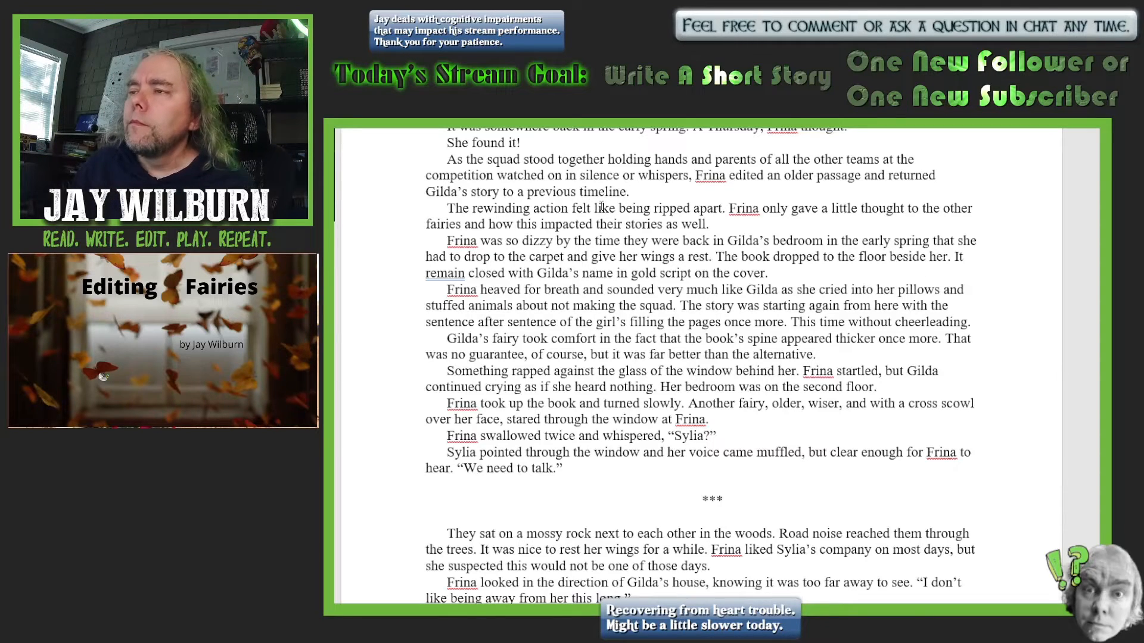
text(with)
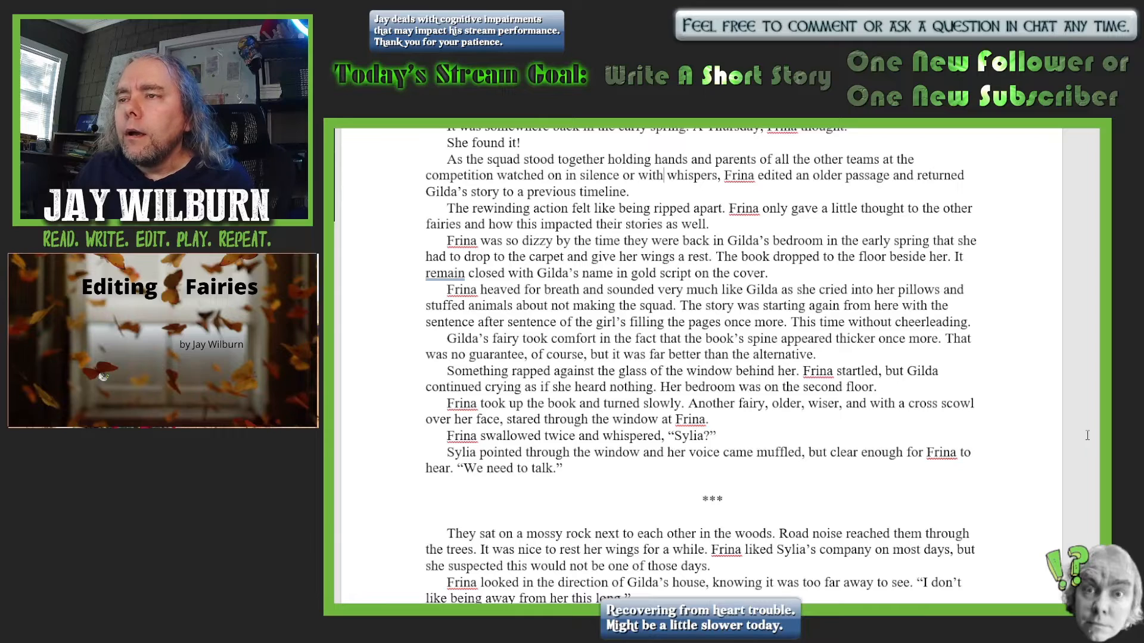
Insert the sentence "That was the cost of erasing months of story." after "The rewinding action felt like being ripped apart."
scroll(1088, 436, down, 1)
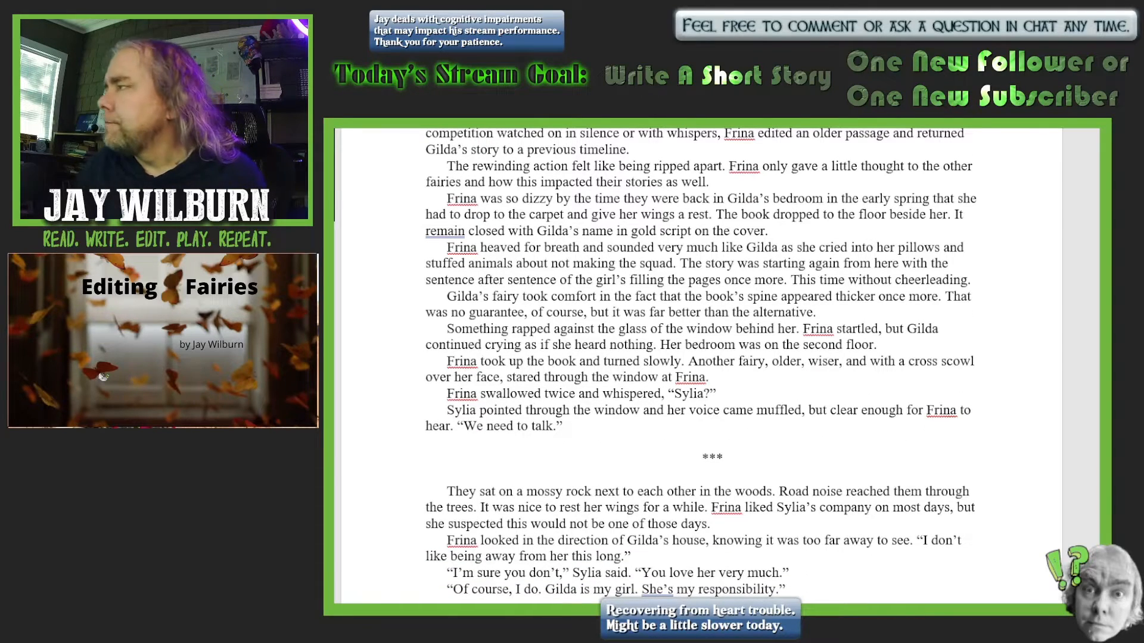
click(726, 170)
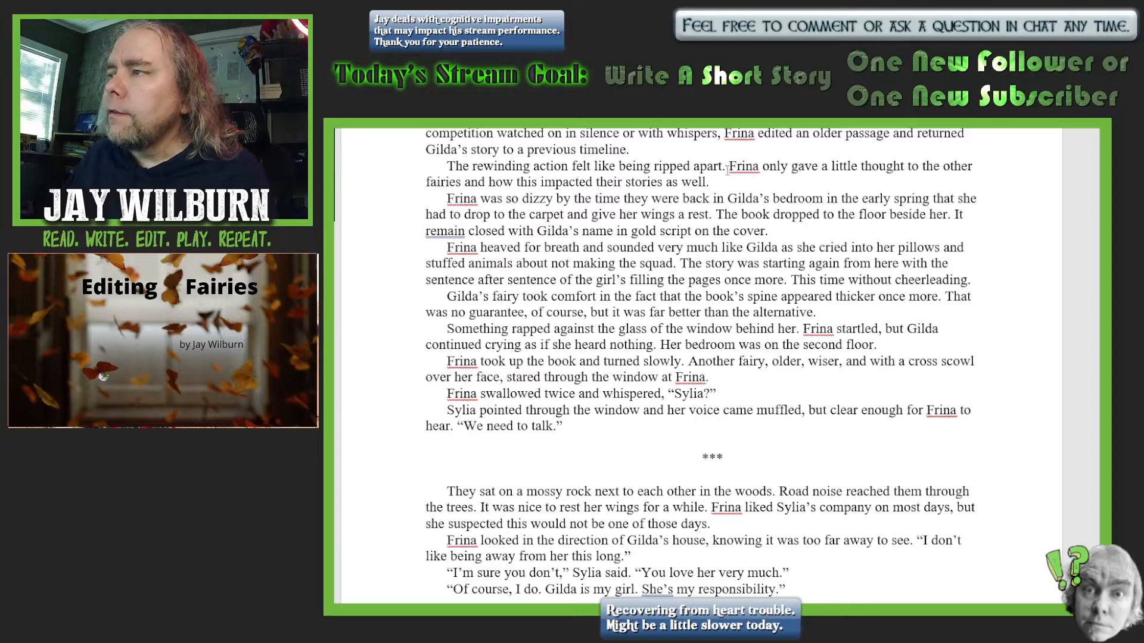
text(Th)
text(at was the)
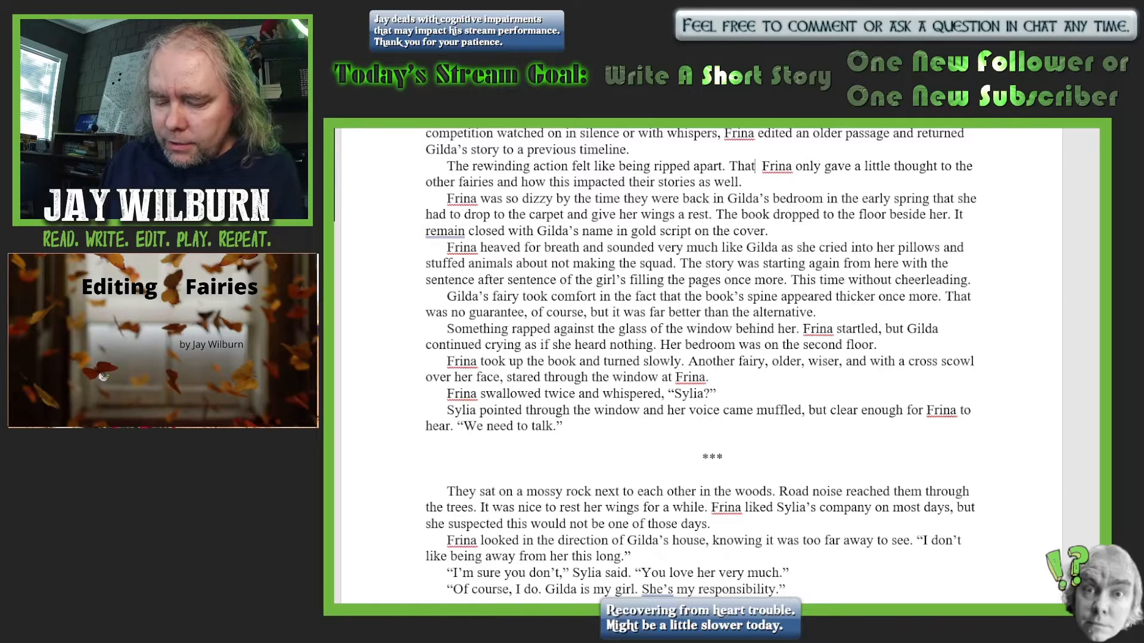
text( cost o)
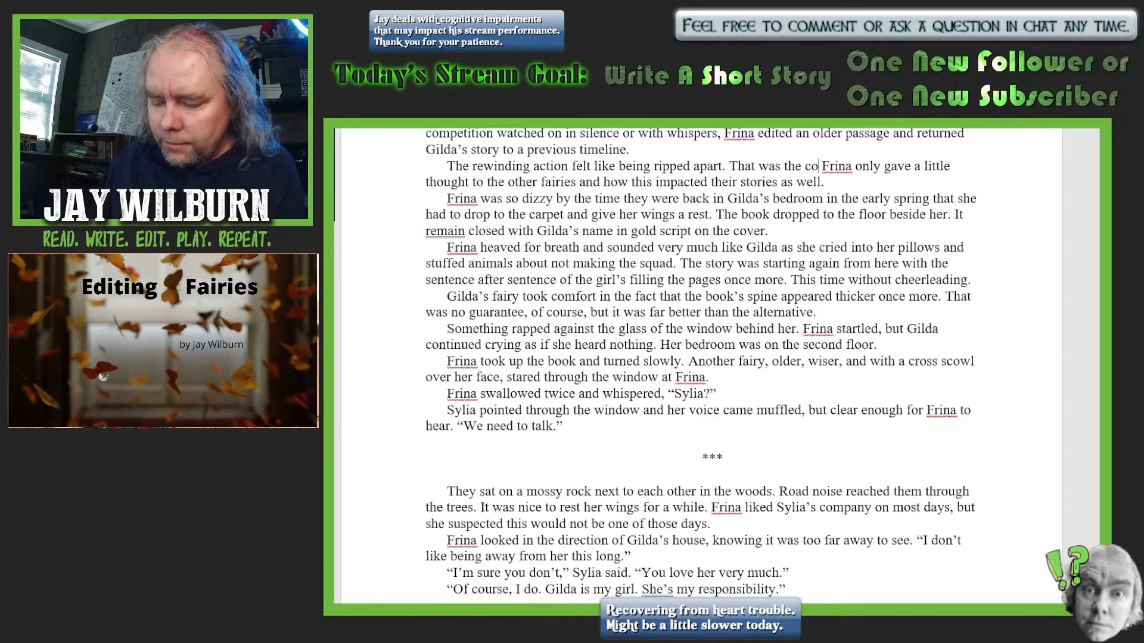
text(f erasing m)
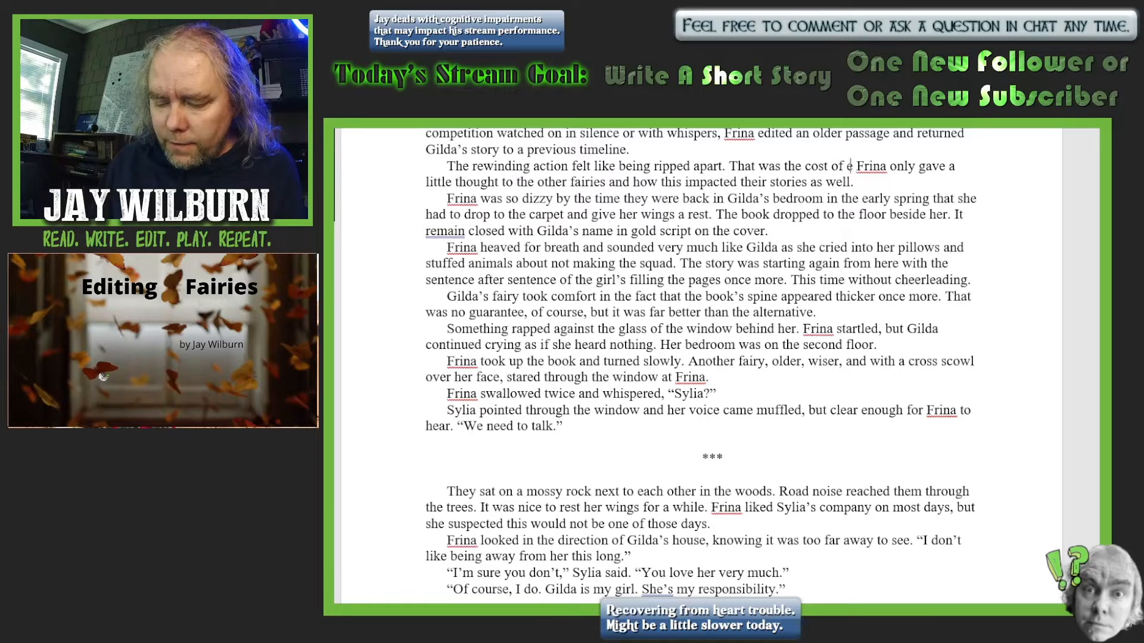
text(onths)
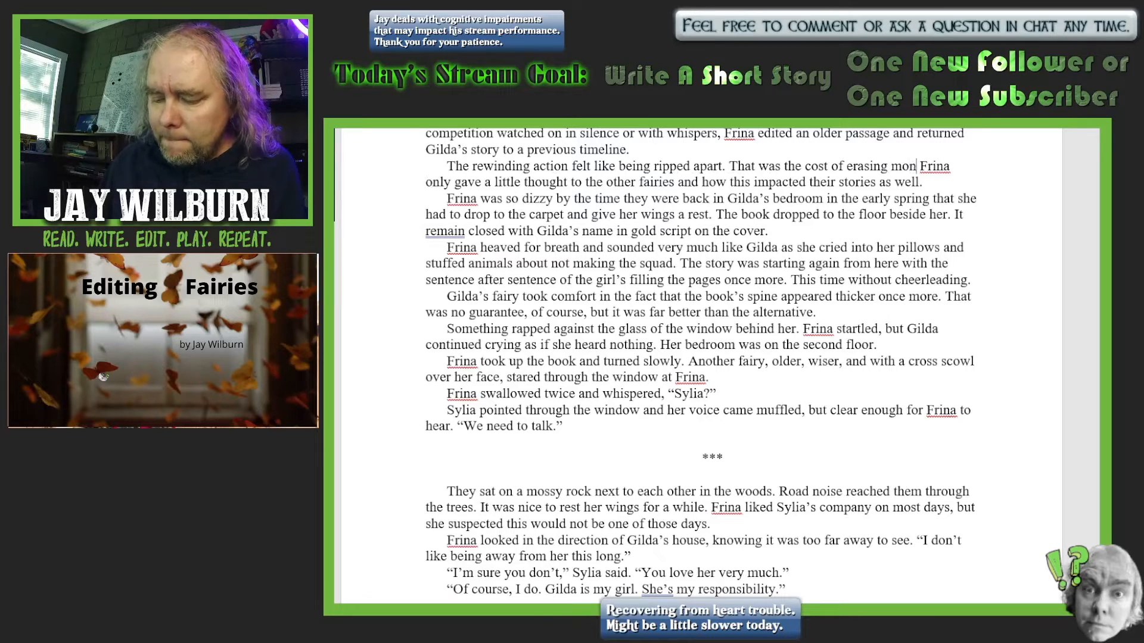
text( of story)
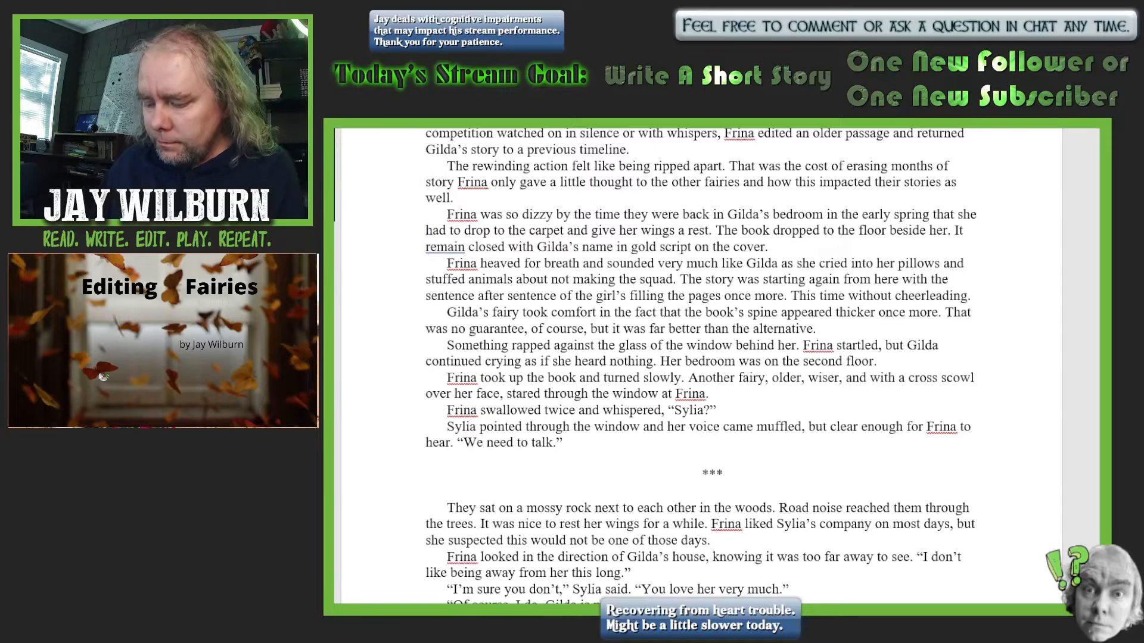
text(.)
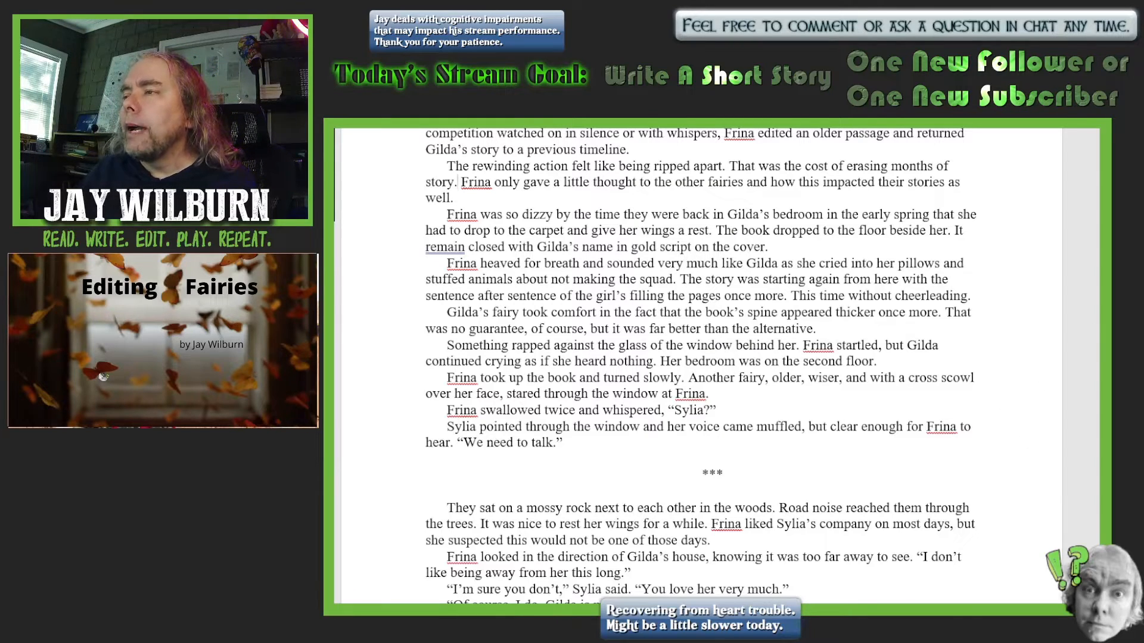
Replace "dropped" with "demped" and change "to" to "onto" in the sentence about the book and the floor
scroll(700, 366, down, 1)
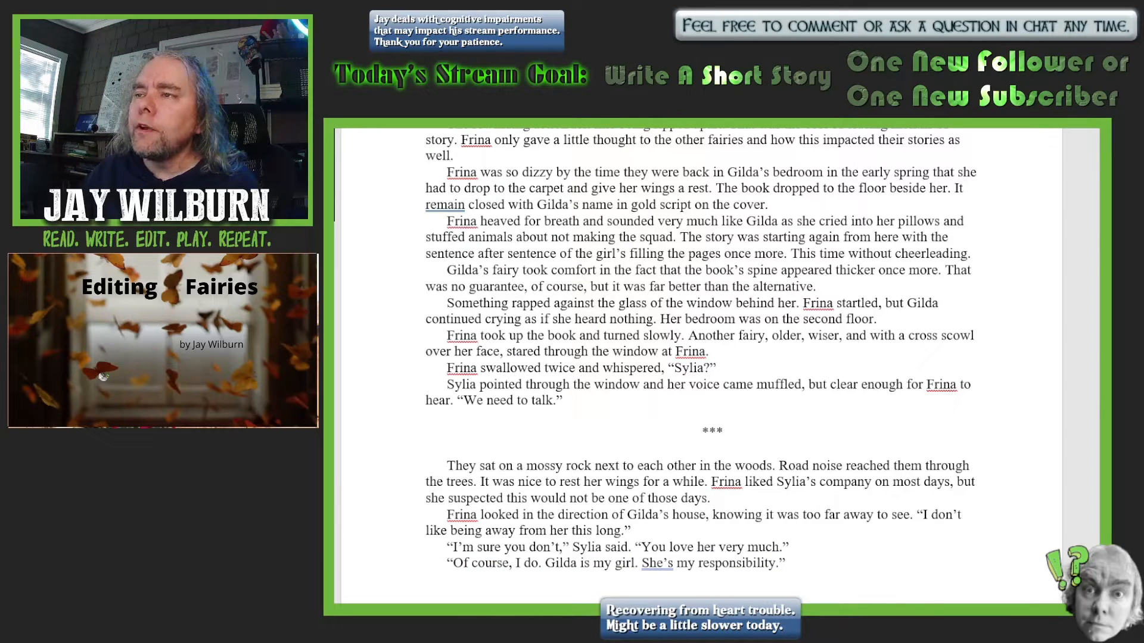
scroll(700, 366, down, 1)
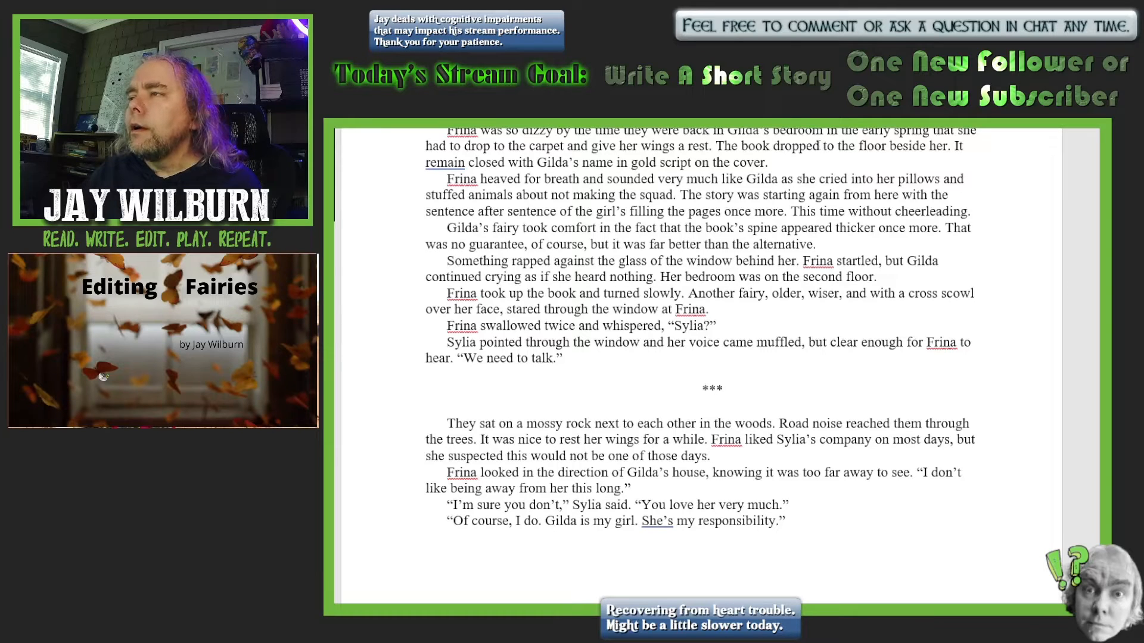
click(820, 144)
key(BackSpace)
key(BackSpace)
key(BackSpace)
key(BackSpace)
key(BackSpace)
key(BackSpace)
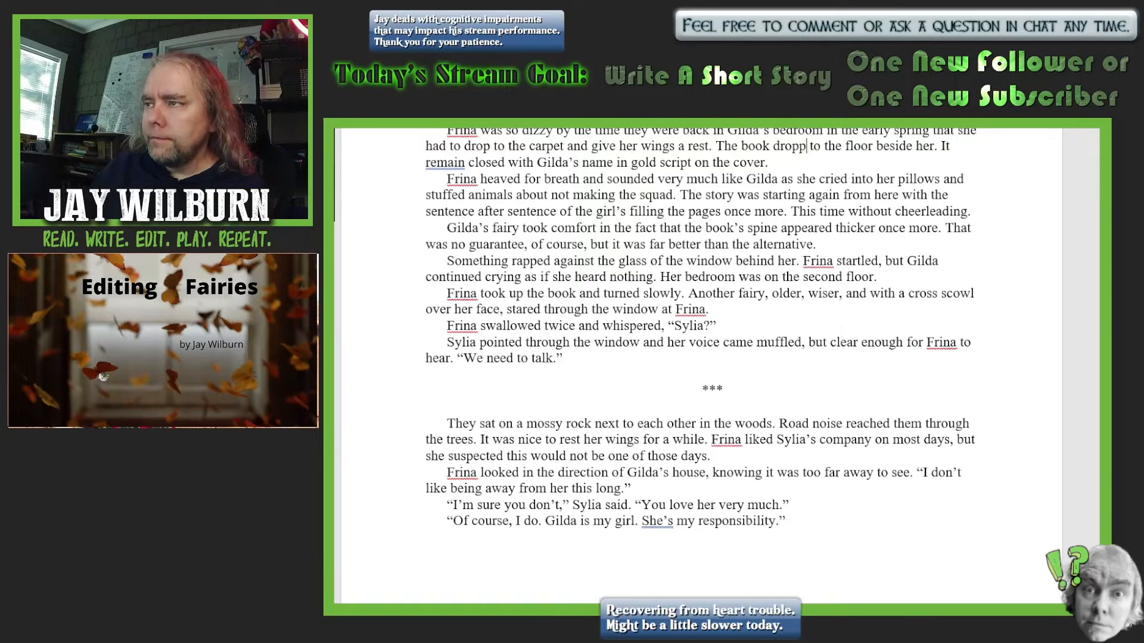
text(em)
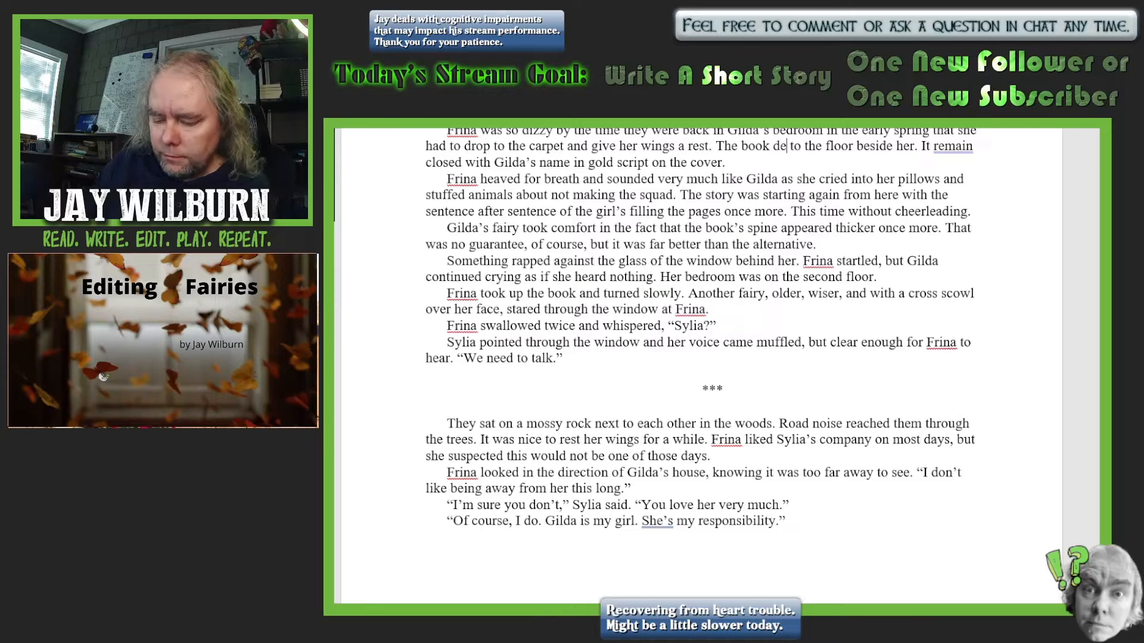
text(ped)
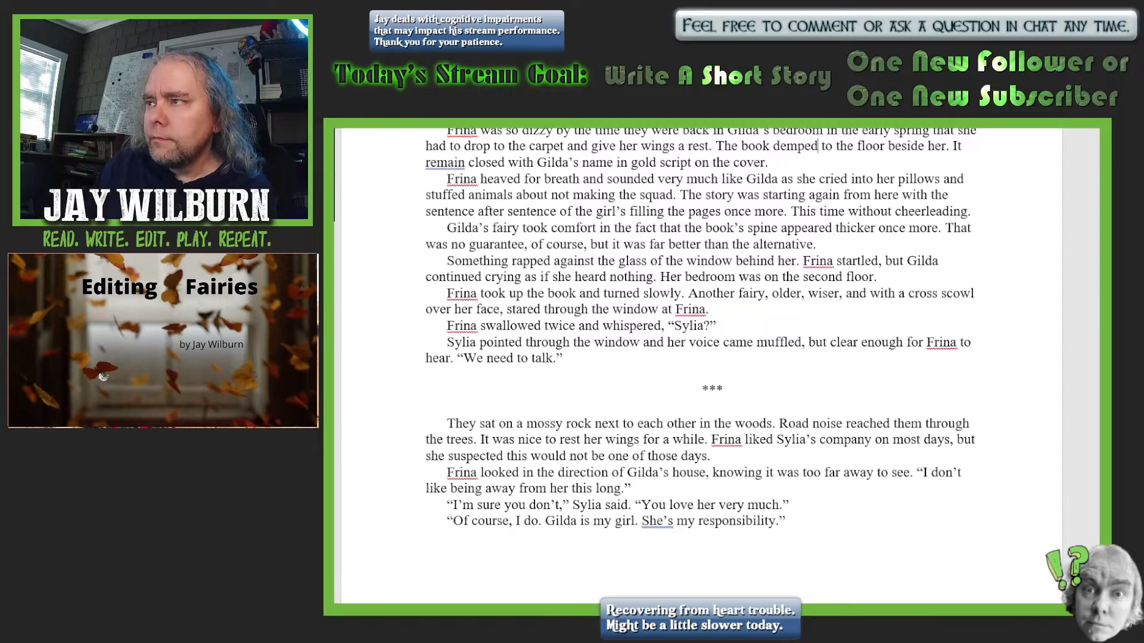
key(Right)
text(on)
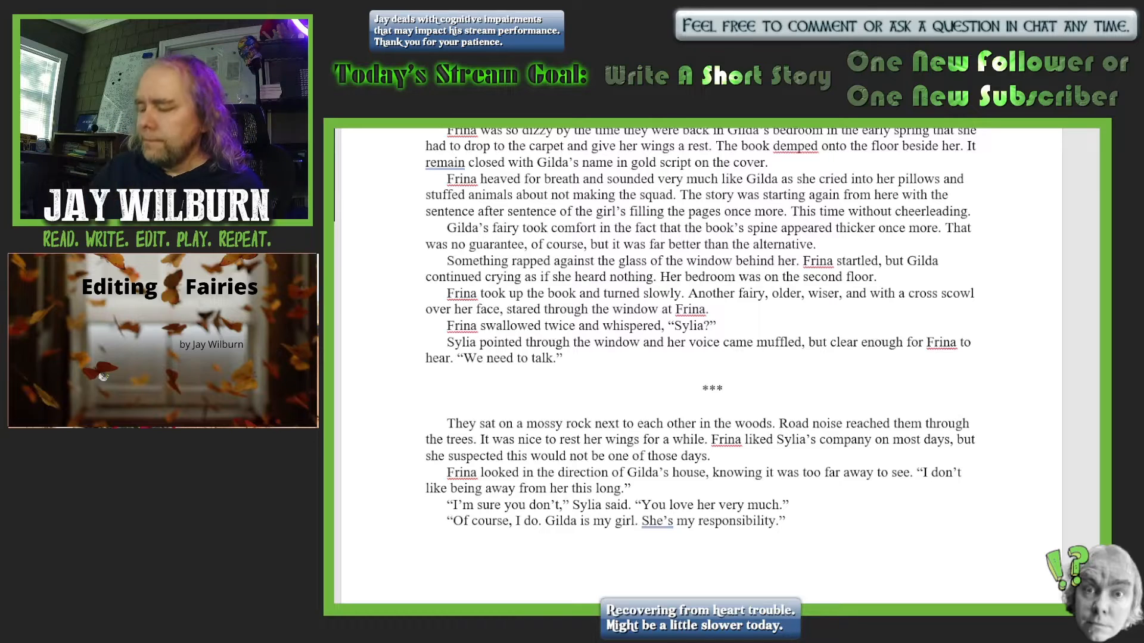
Replace "demped" with "spilled" and correct "remain" to "remained" in the following sentence about the closed book
click(818, 145)
key(BackSpace)
key(BackSpace)
key(BackSpace)
key(BackSpace)
key(BackSpace)
key(BackSpace)
key(BackSpace)
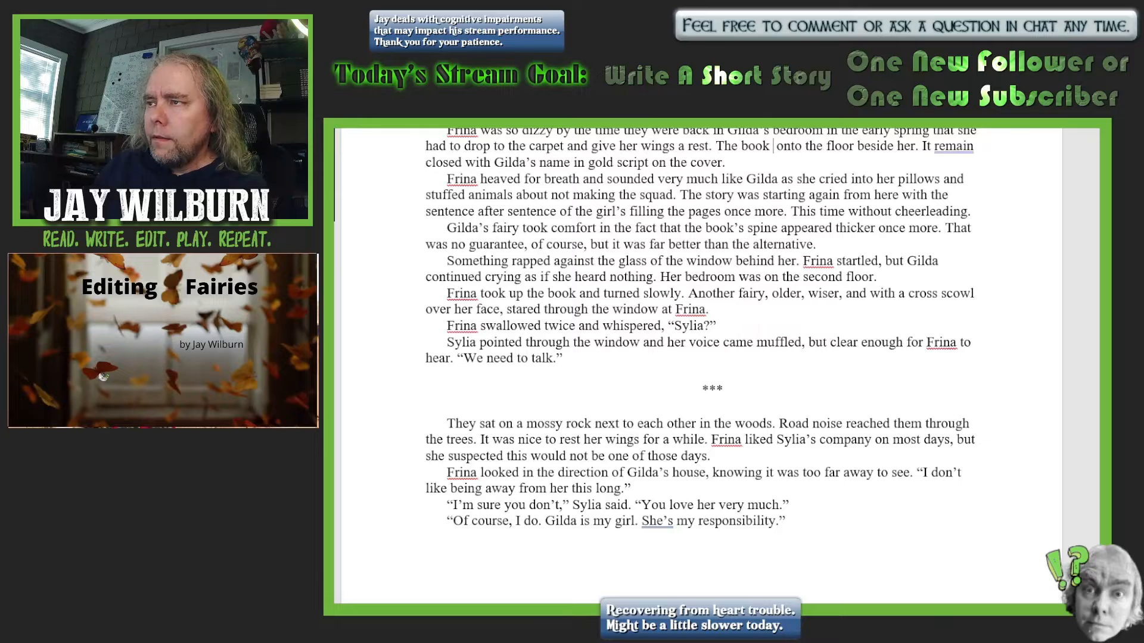
text(spilled)
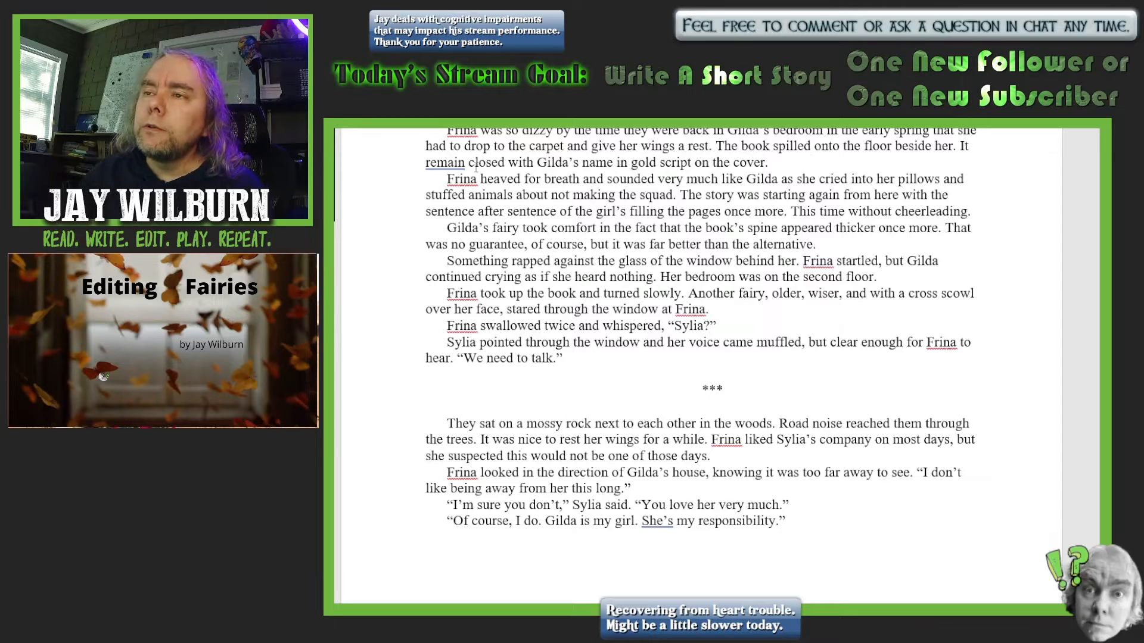
text(ed)
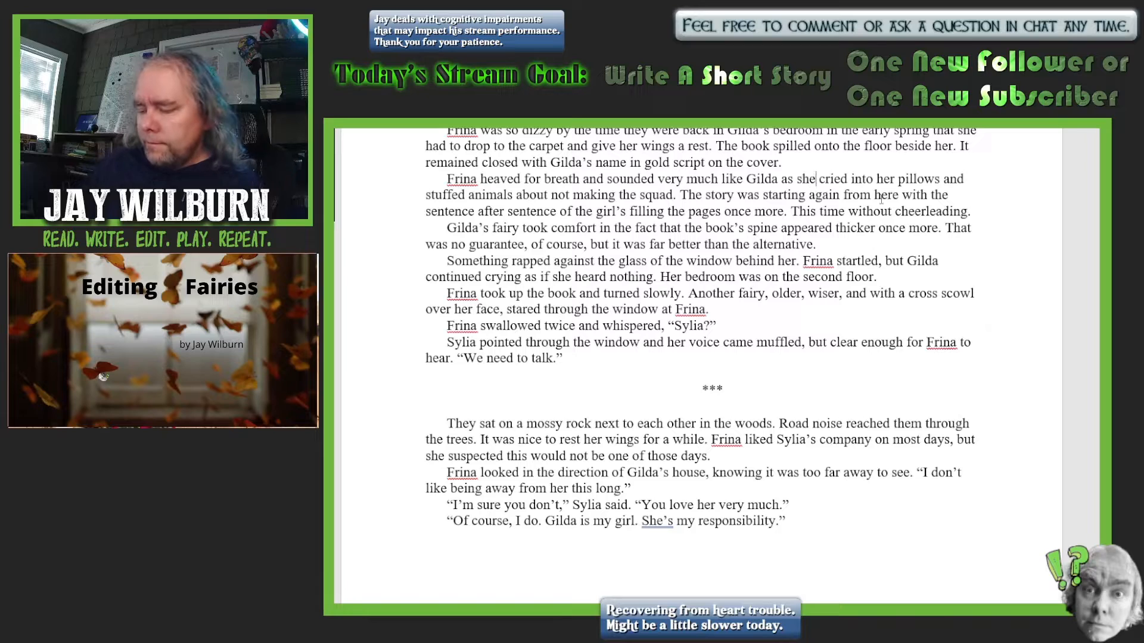
Replace "she" with "the girl who looked much younger and smaller today" before "cried into her pillows"
key(BackSpace)
key(BackSpace)
key(BackSpace)
text(the)
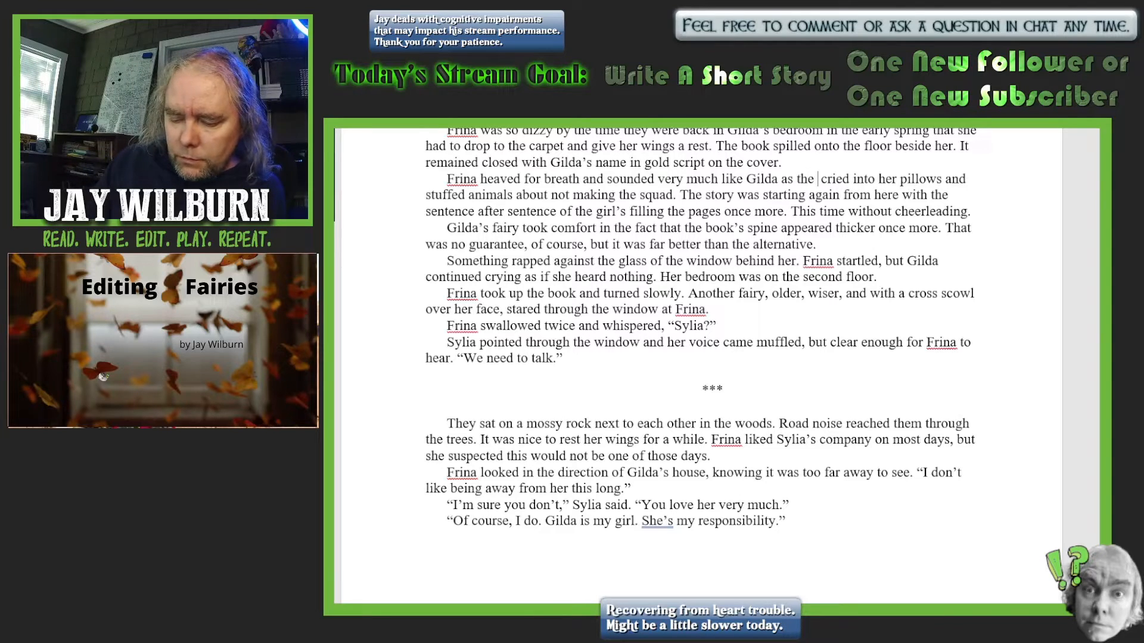
text( girl)
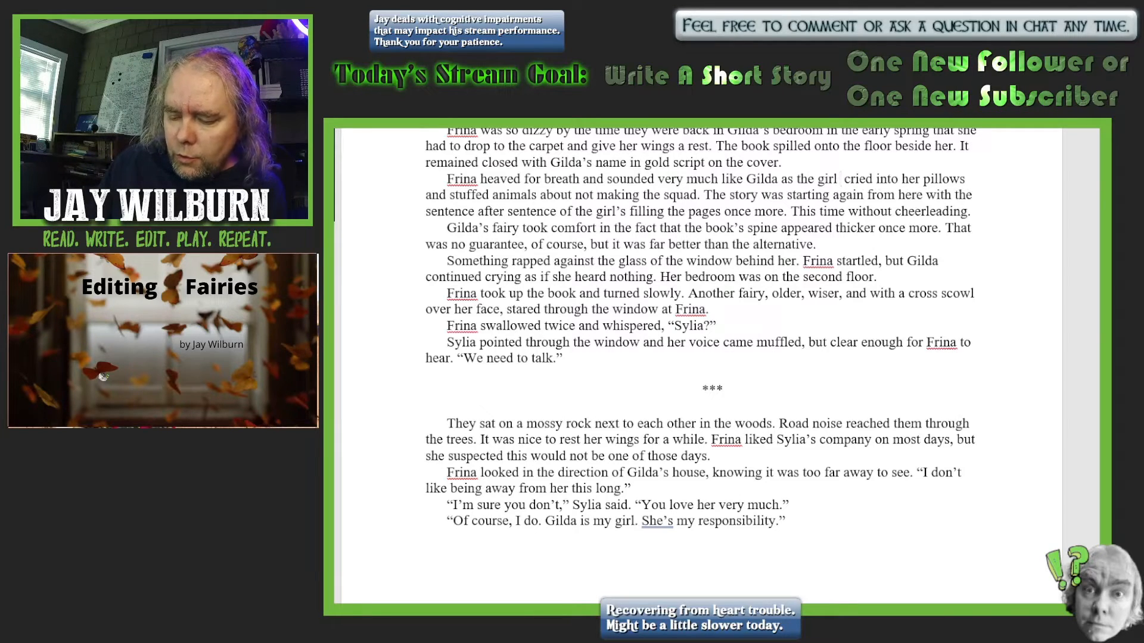
text( who look)
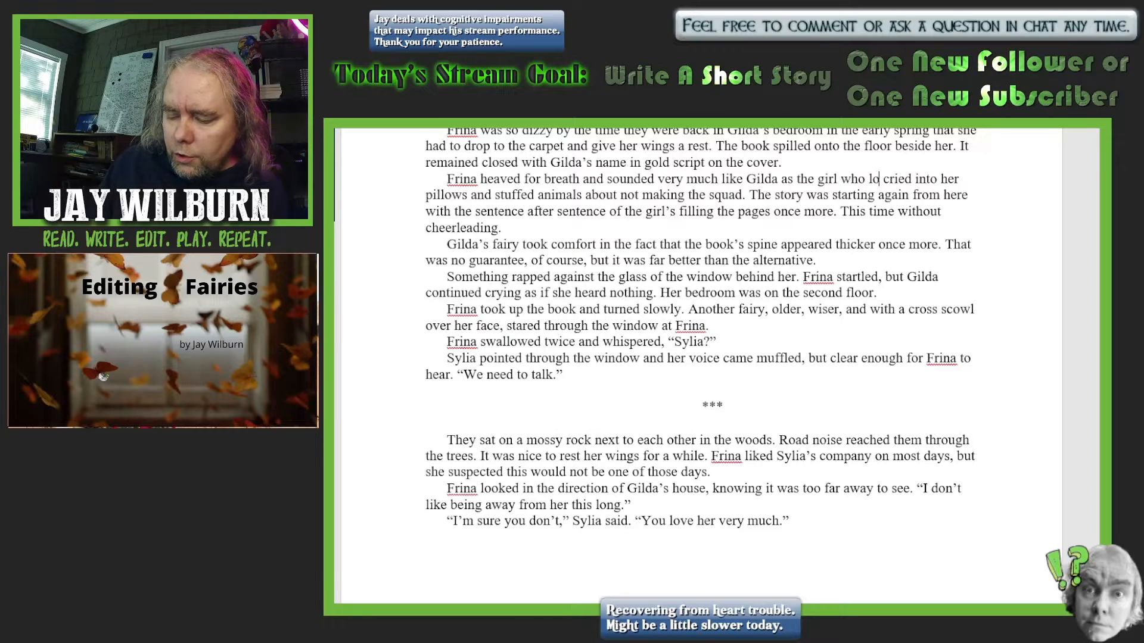
text(ed)
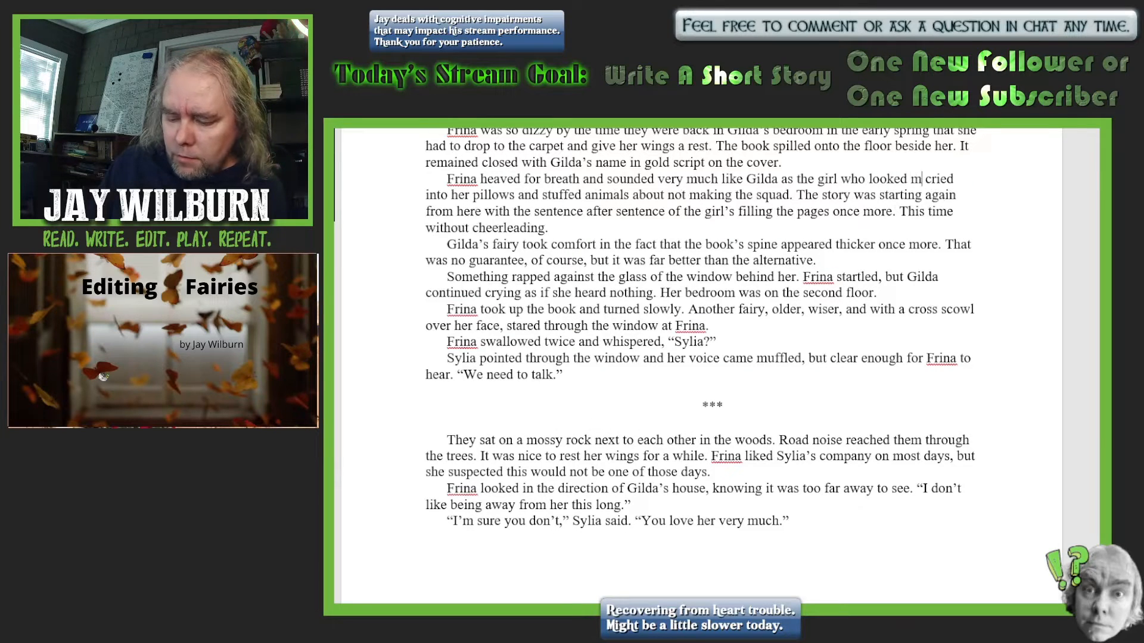
text( much )
text(younger )
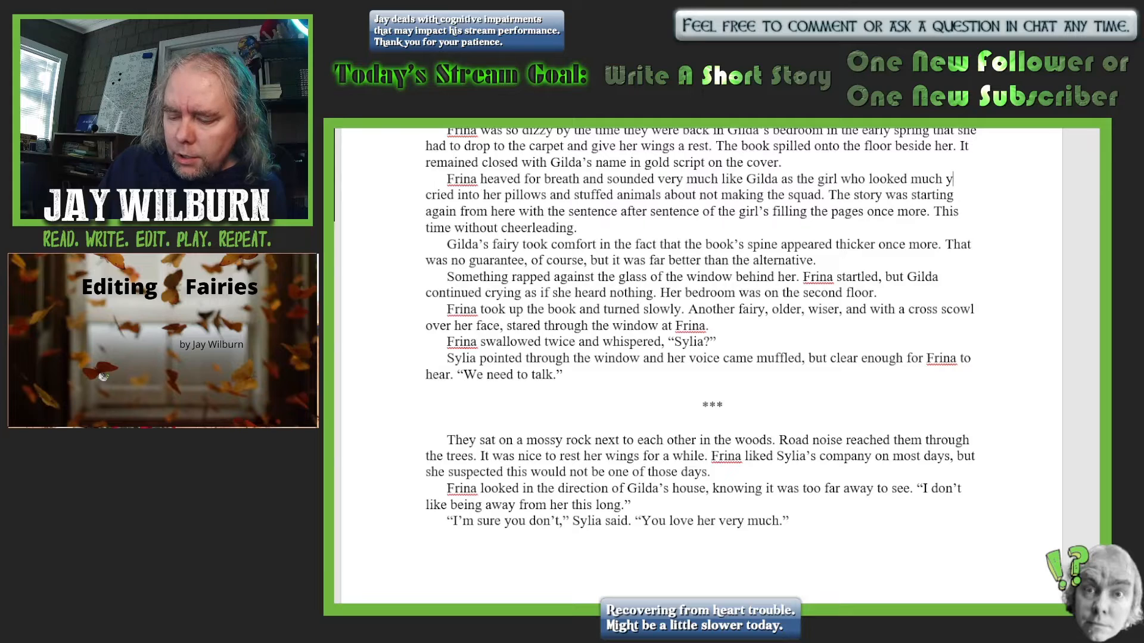
text(and )
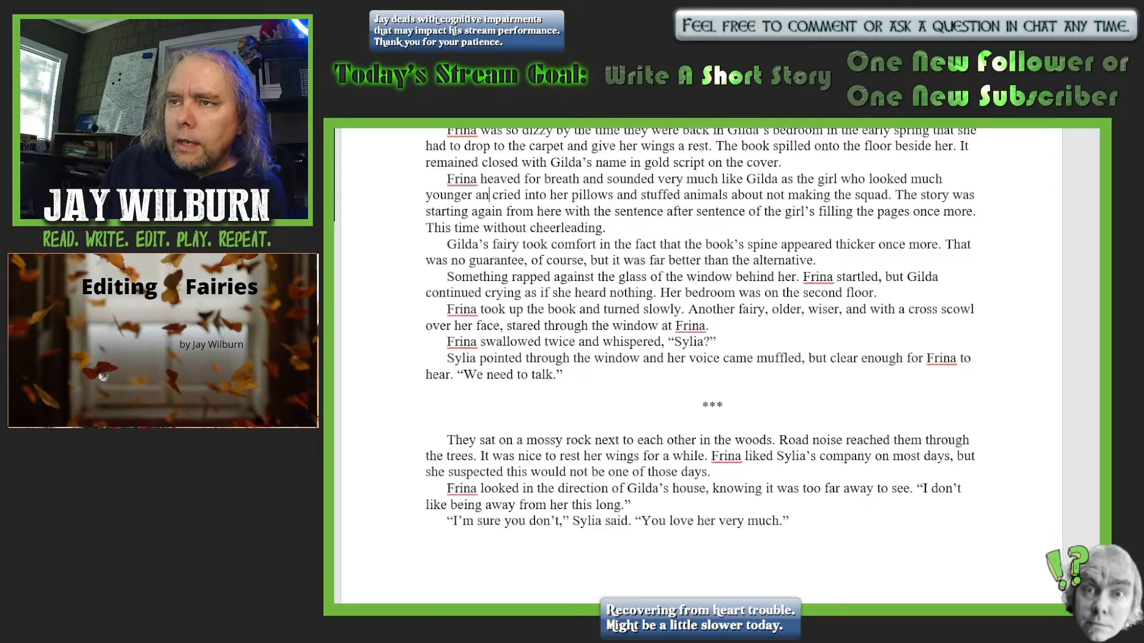
text(smaller)
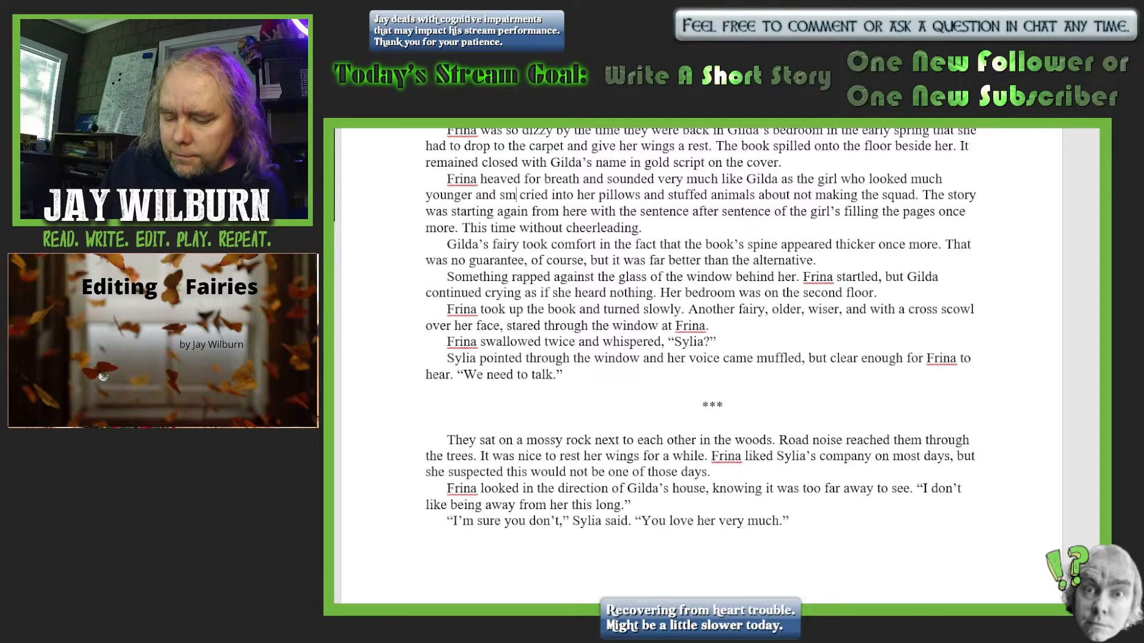
text( today)
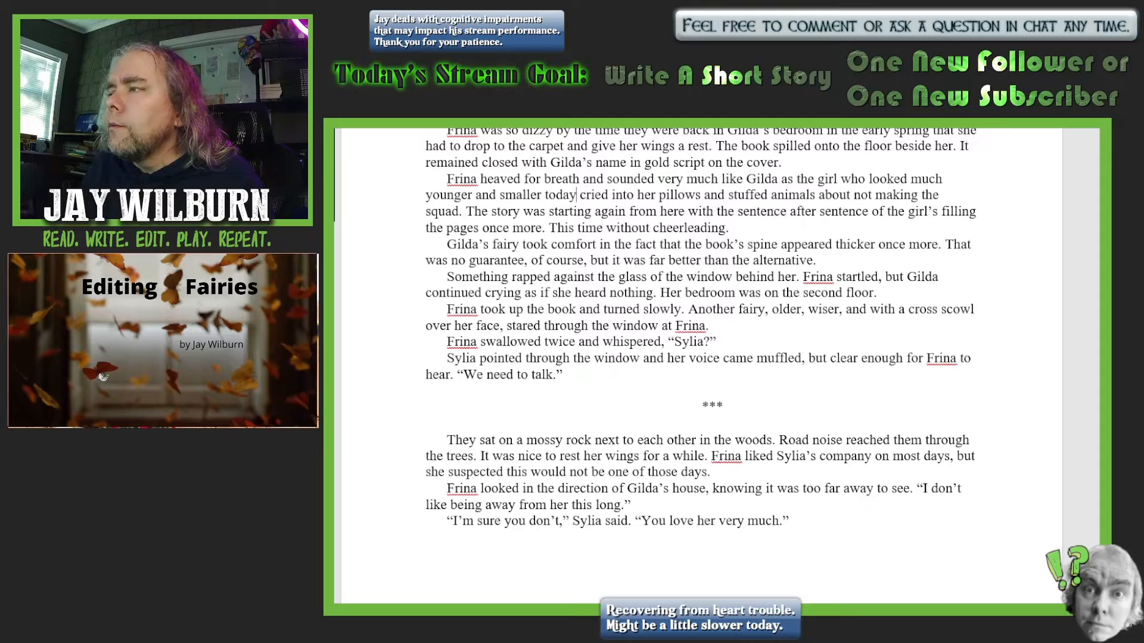
Delete "the" before "sentence after sentence" and insert "life" after "the girl's"
click(735, 213)
key(BackSpace)
key(BackSpace)
key(BackSpace)
key(BackSpace)
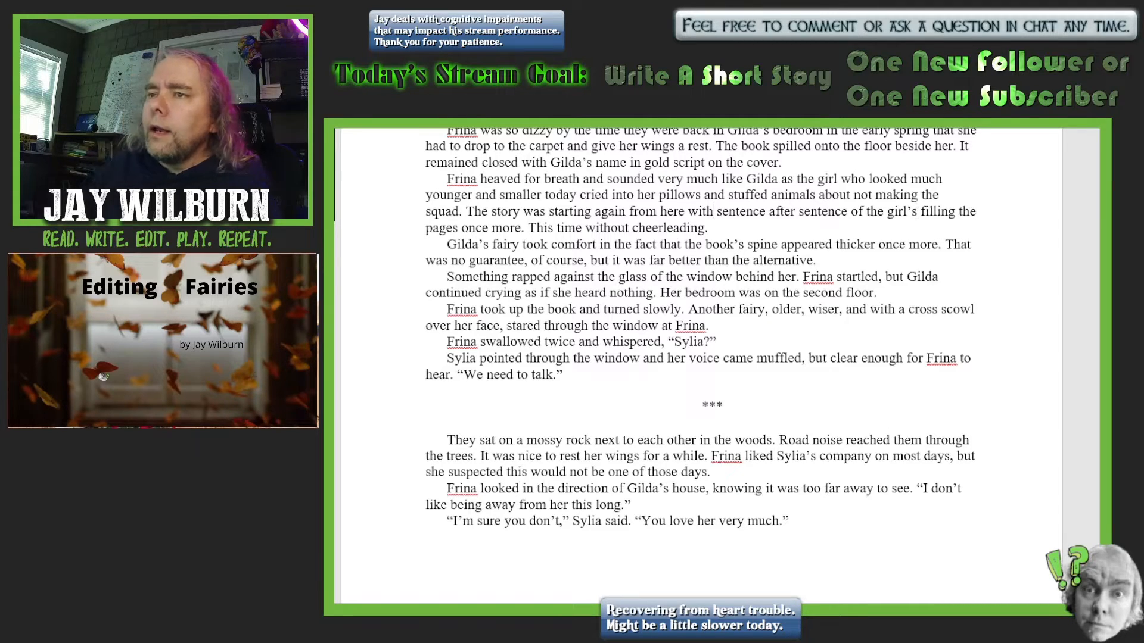
text(life)
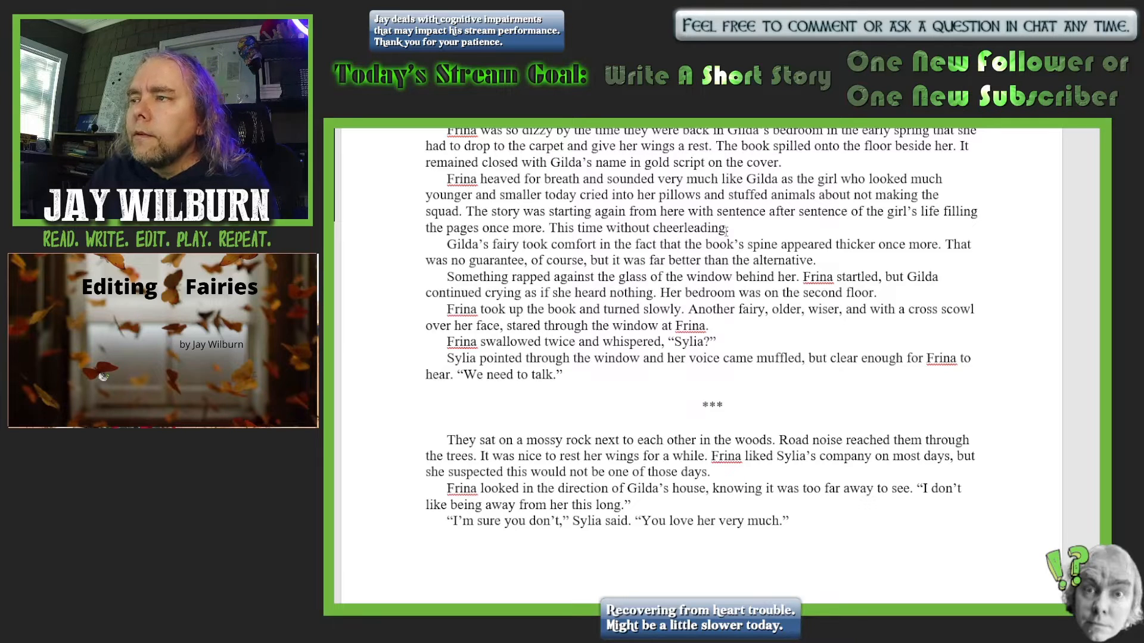
Add "as part of the story" after "This time without cheerleading"
text(as part)
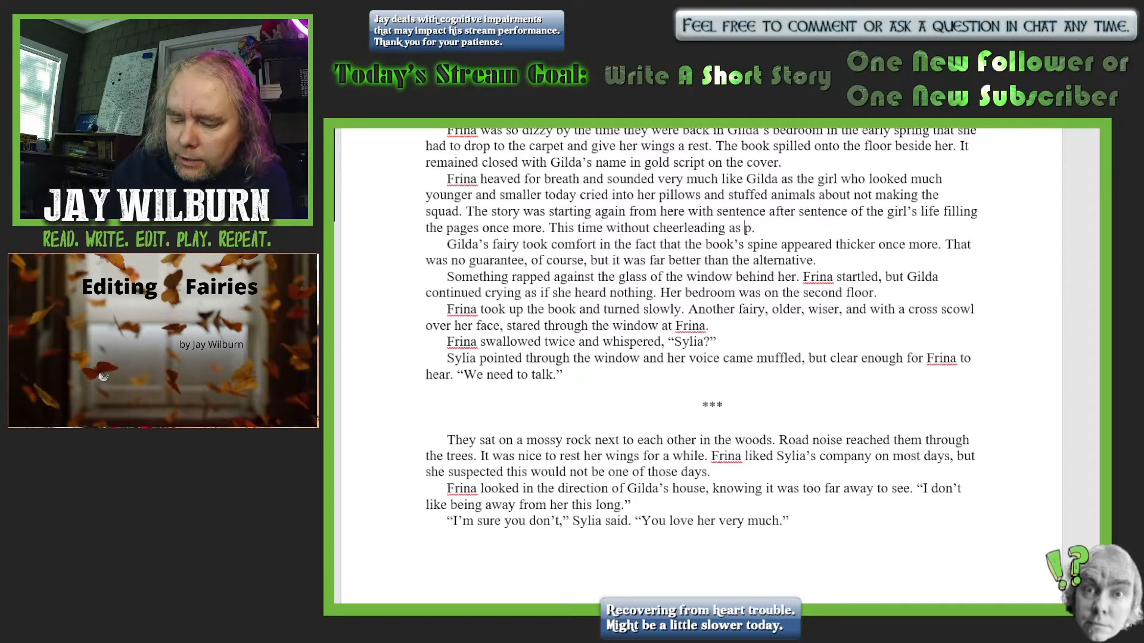
text( of the s)
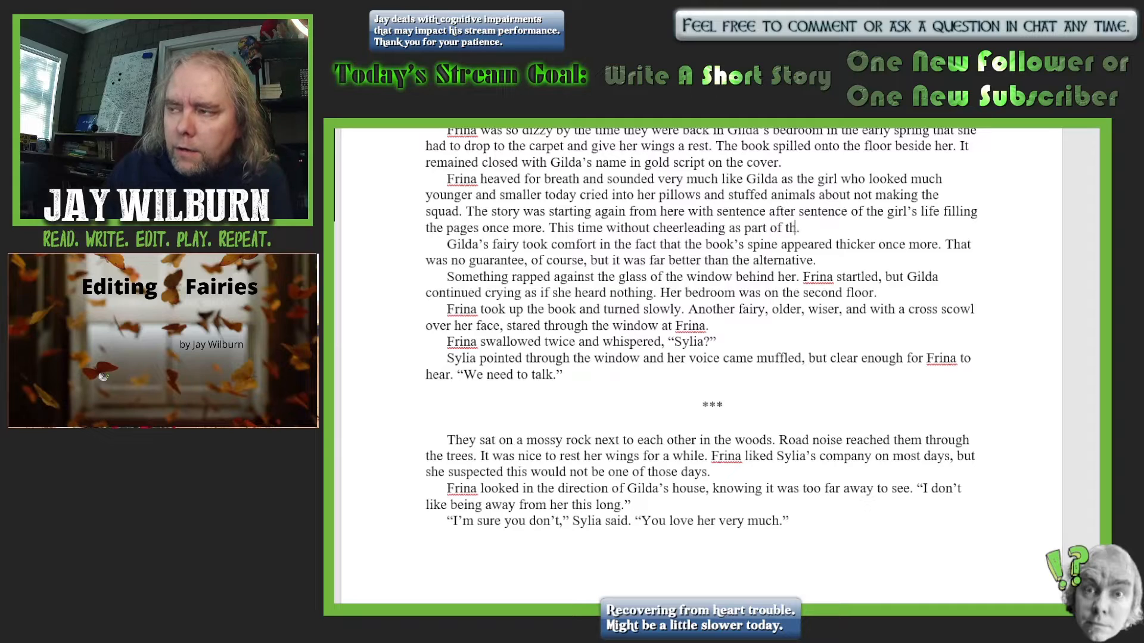
text(tory)
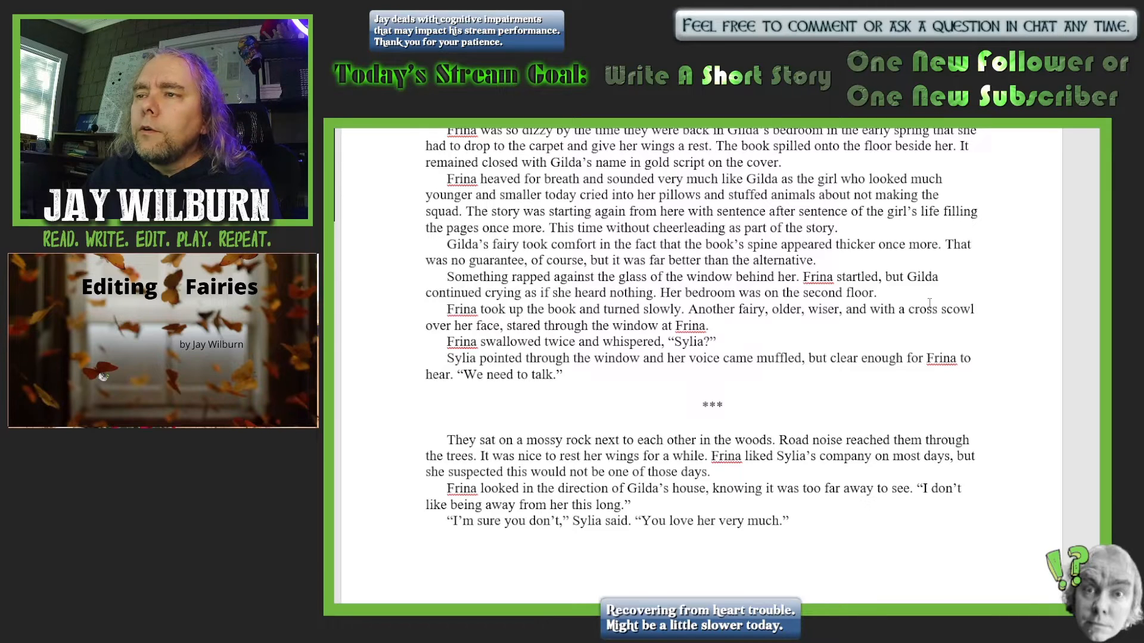
Replace "swallowed twice" with "sighed" in the sentence where Frina whispers "Sylia?"
scroll(929, 302, down, 1)
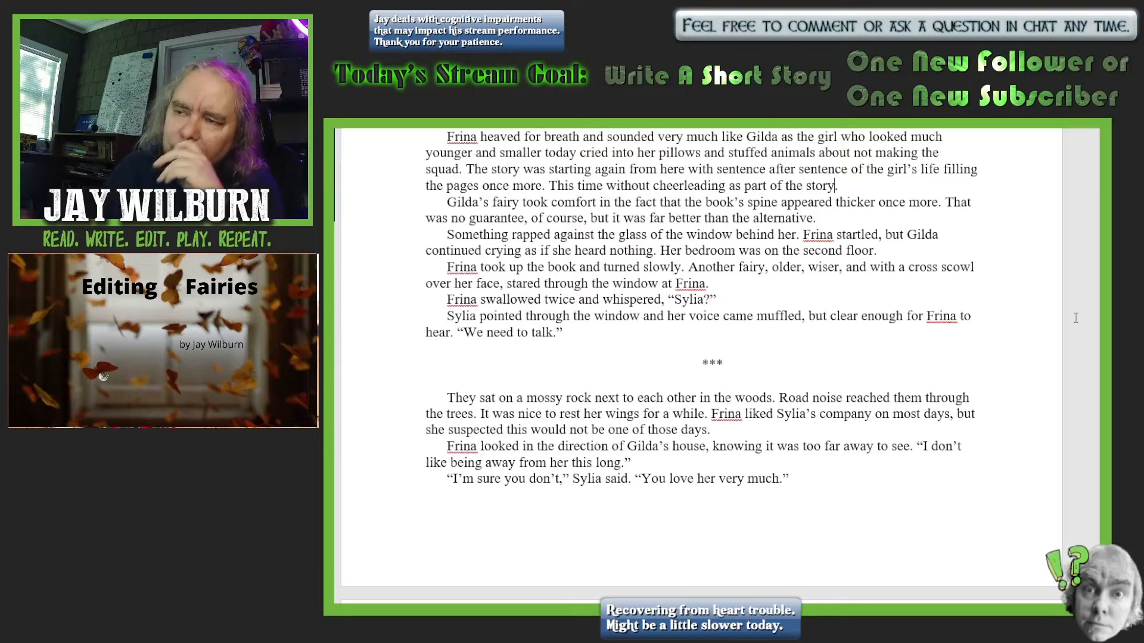
click(575, 299)
key(BackSpace)
key(BackSpace)
key(BackSpace)
key(BackSpace)
key(BackSpace)
key(BackSpace)
key(BackSpace)
key(BackSpace)
key(BackSpace)
key(BackSpace)
key(BackSpace)
key(BackSpace)
key(BackSpace)
key(BackSpace)
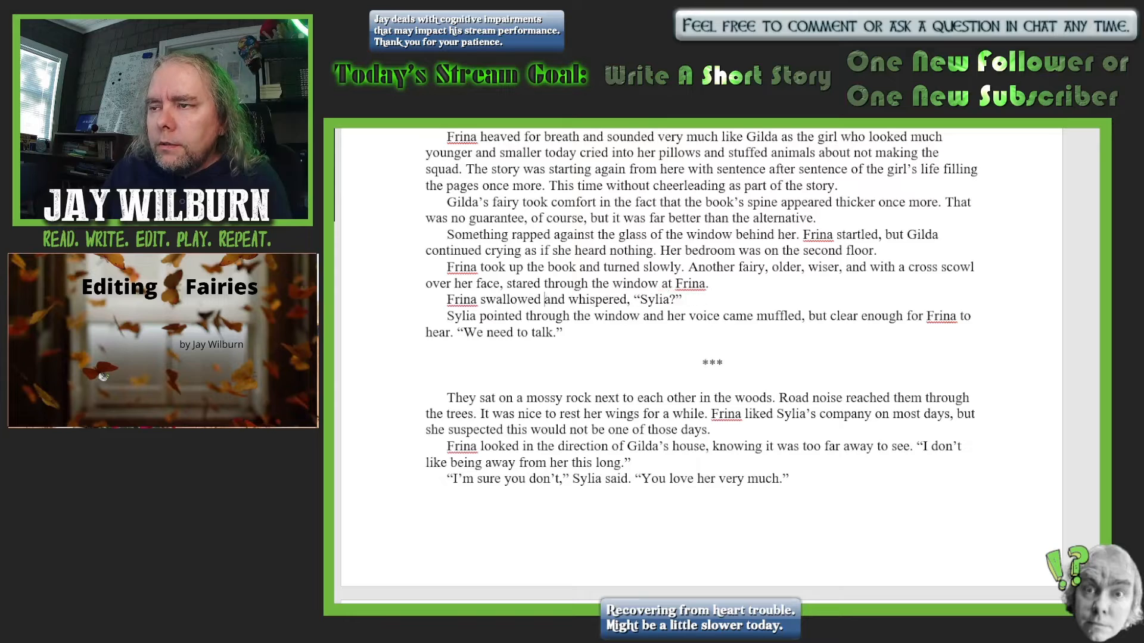
text(ighed)
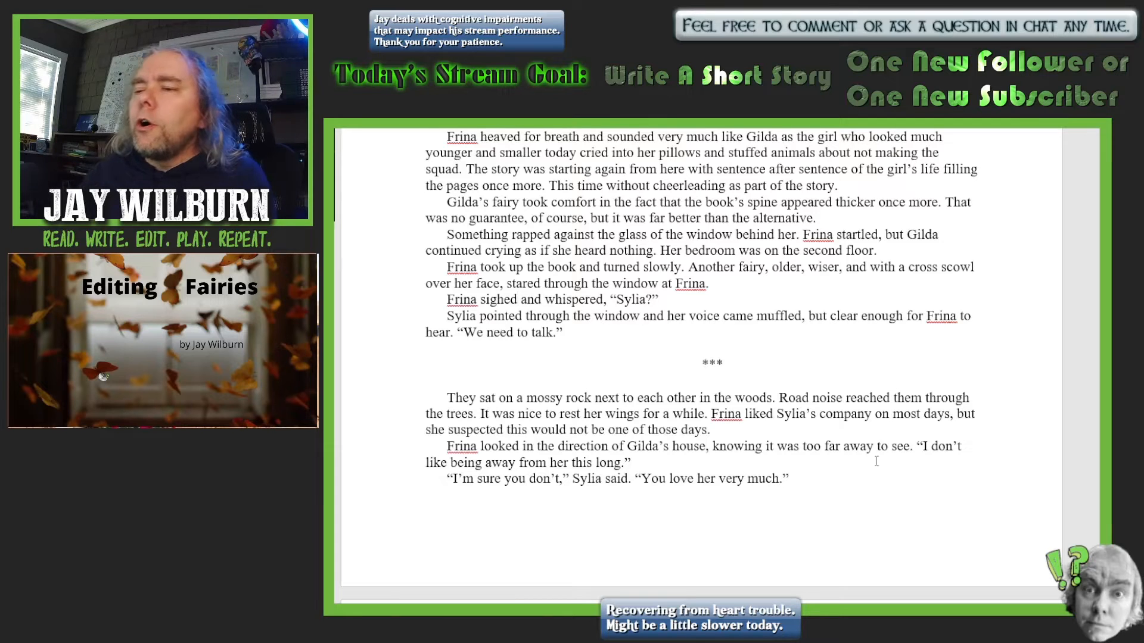
Insert ", if you let the days unfold," after "those days are soon coming to a close" in Sylia's line about responsibility
scroll(888, 471, down, 5)
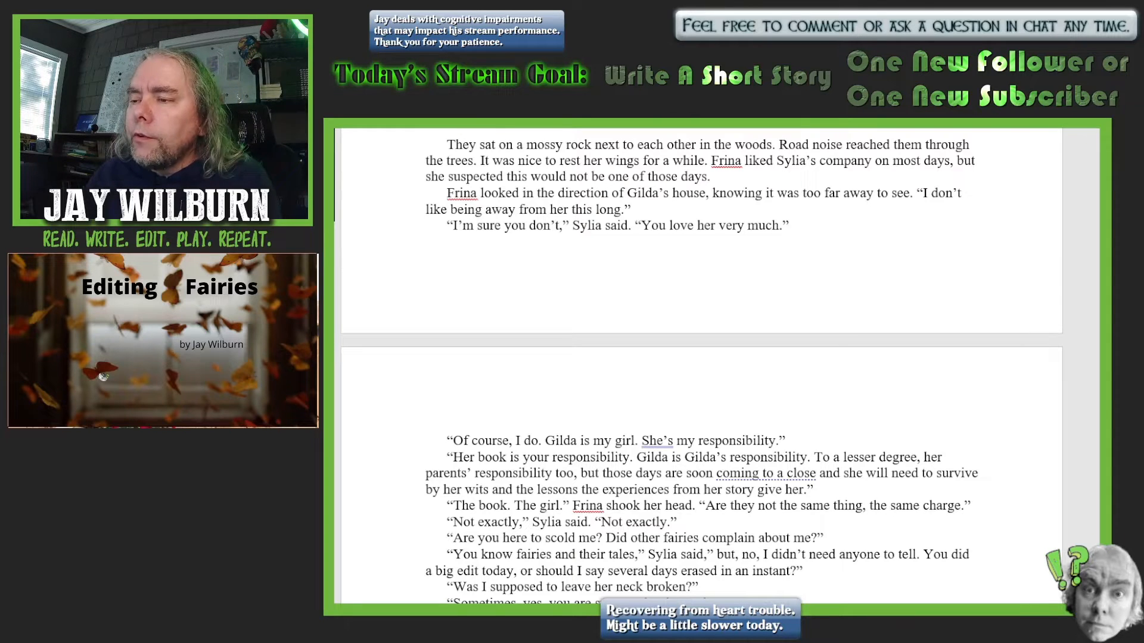
scroll(1092, 438, down, 5)
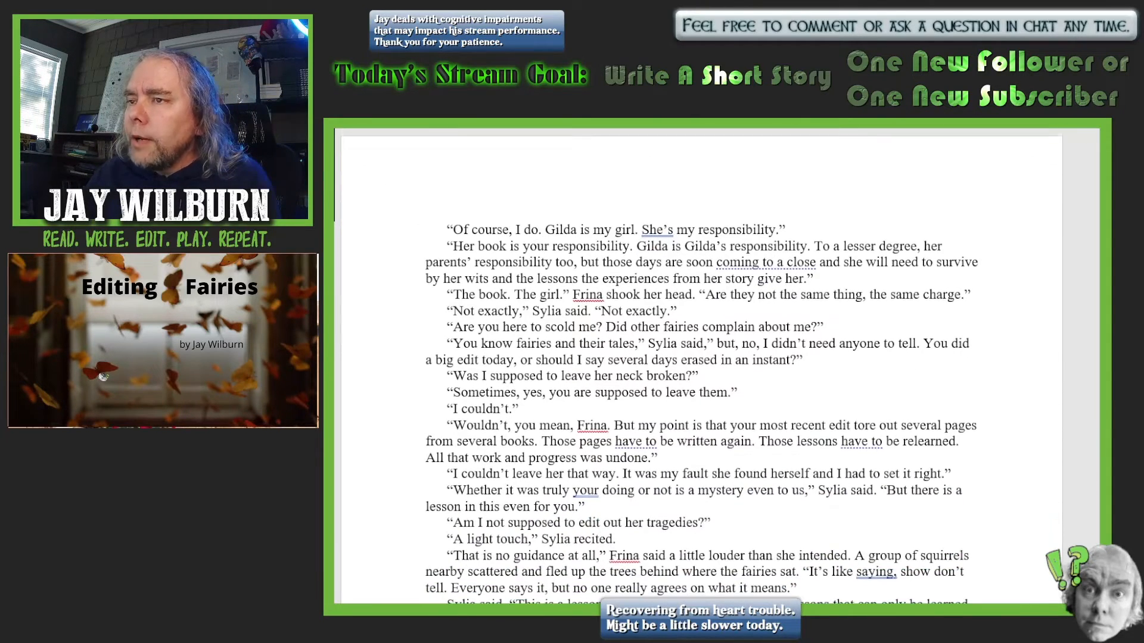
scroll(701, 370, down, 1)
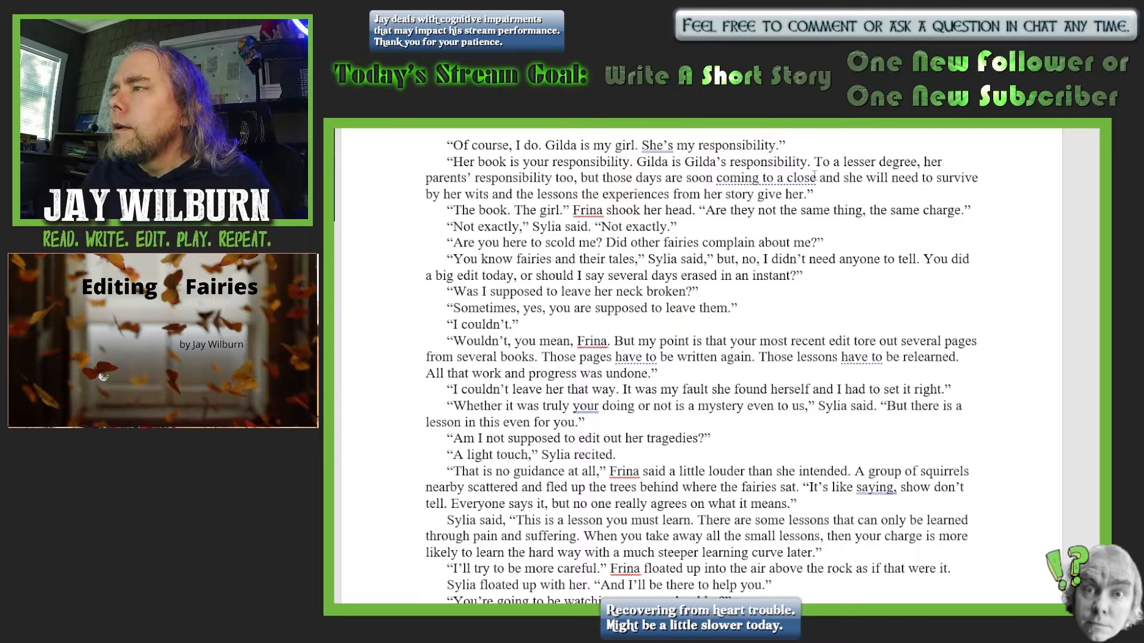
text(, if y)
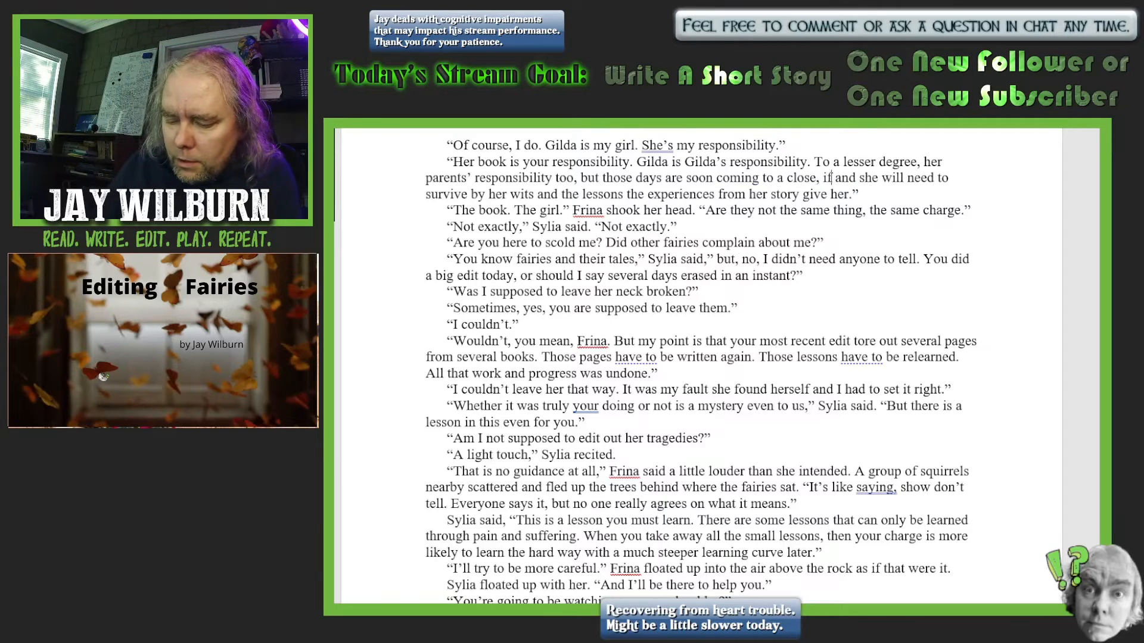
text(ou let the)
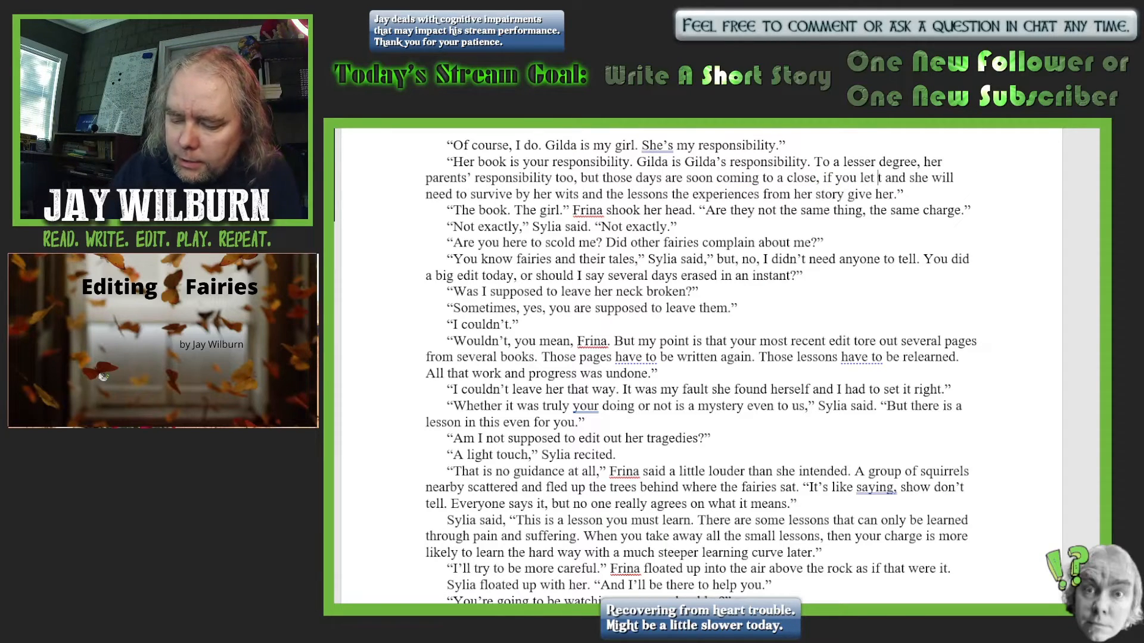
text( days u)
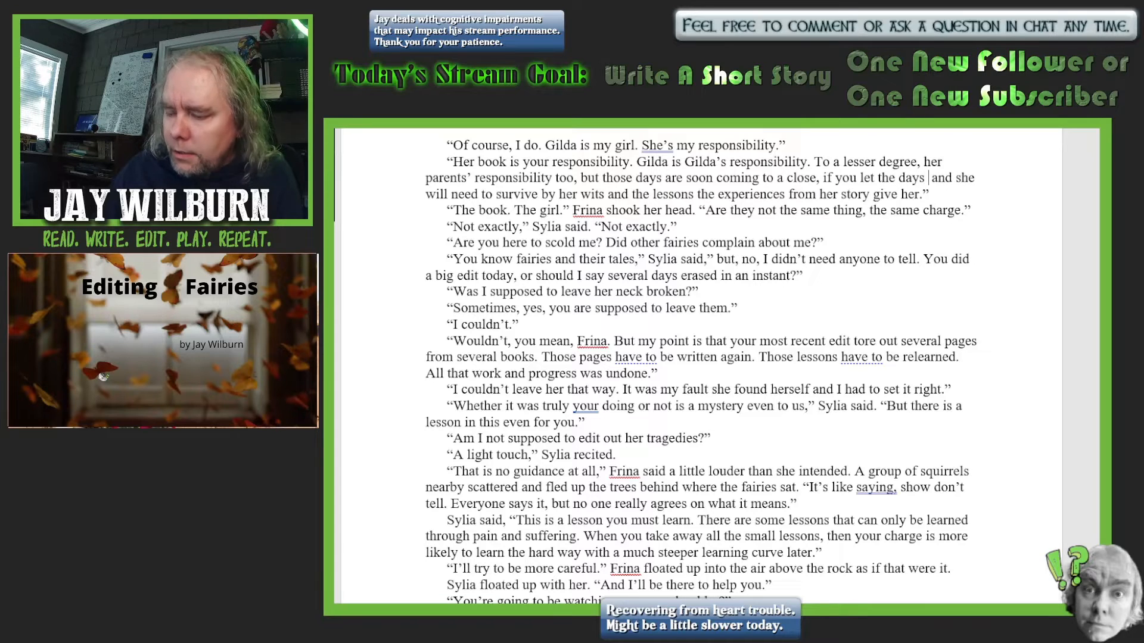
text(nfold)
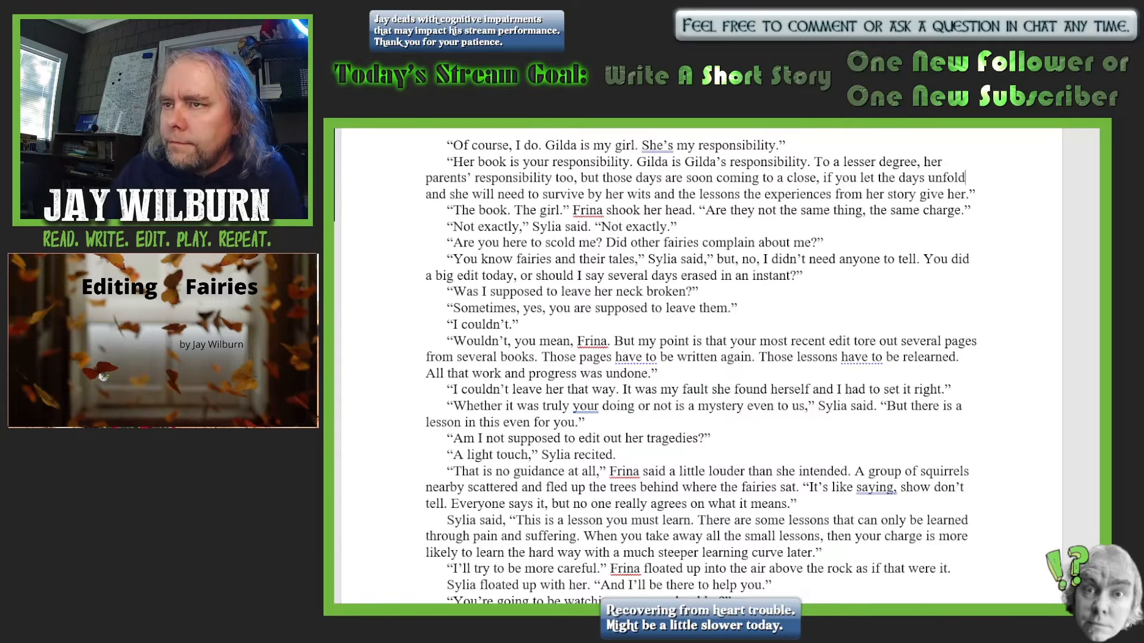
text(,)
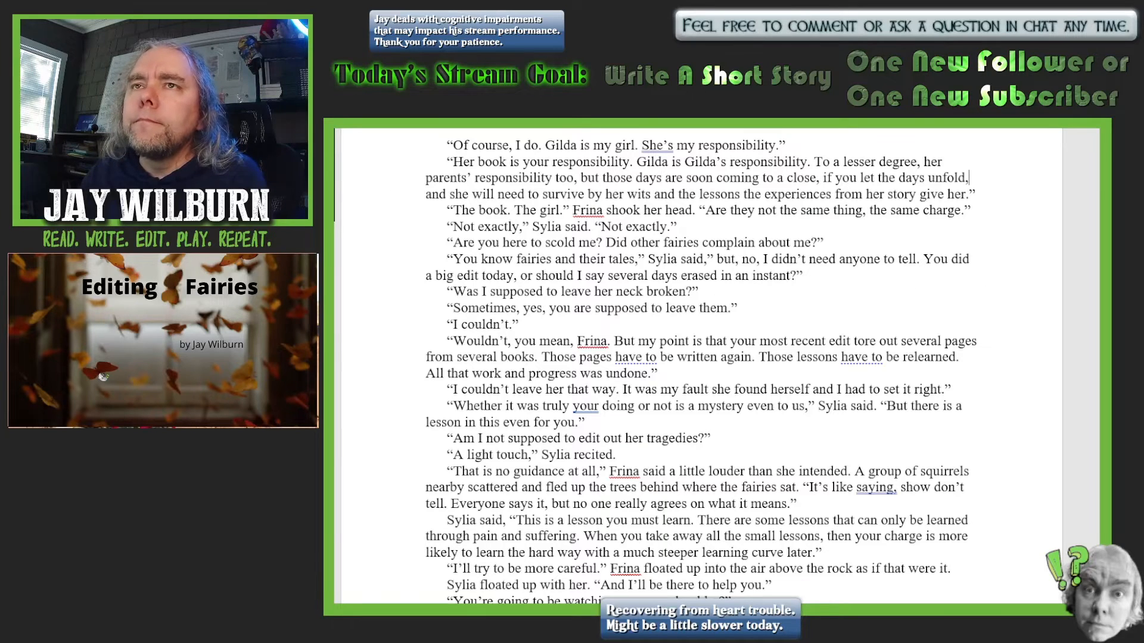
Replace the period after "the same charge" with a question mark in Frina's line
scroll(760, 365, down, 1)
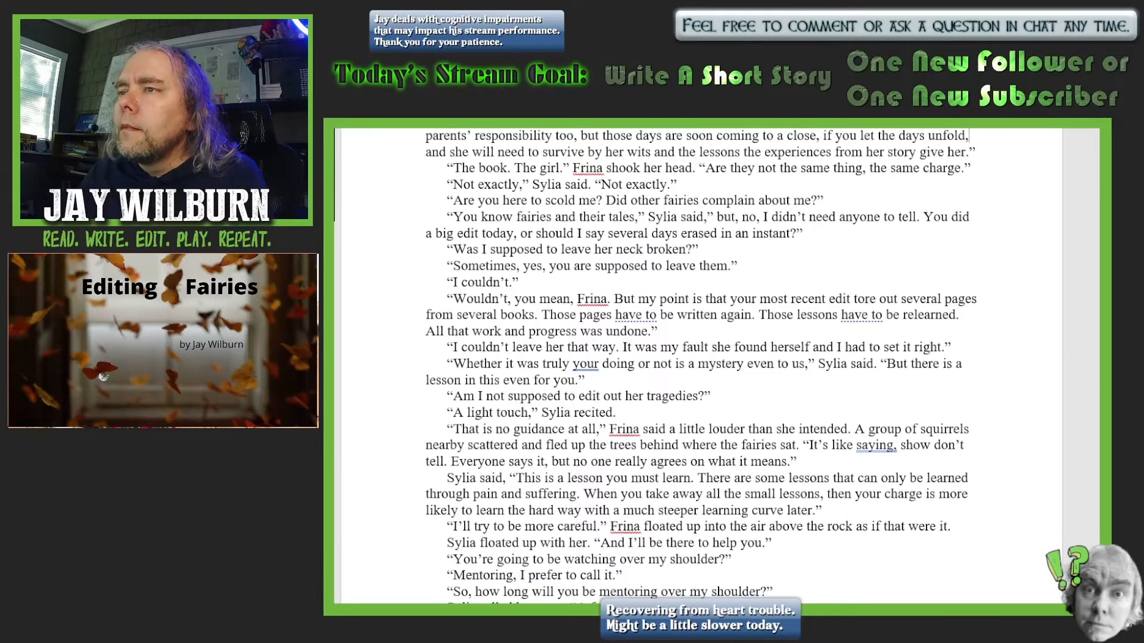
scroll(1096, 395, down, 2)
scroll(1095, 395, up, 2)
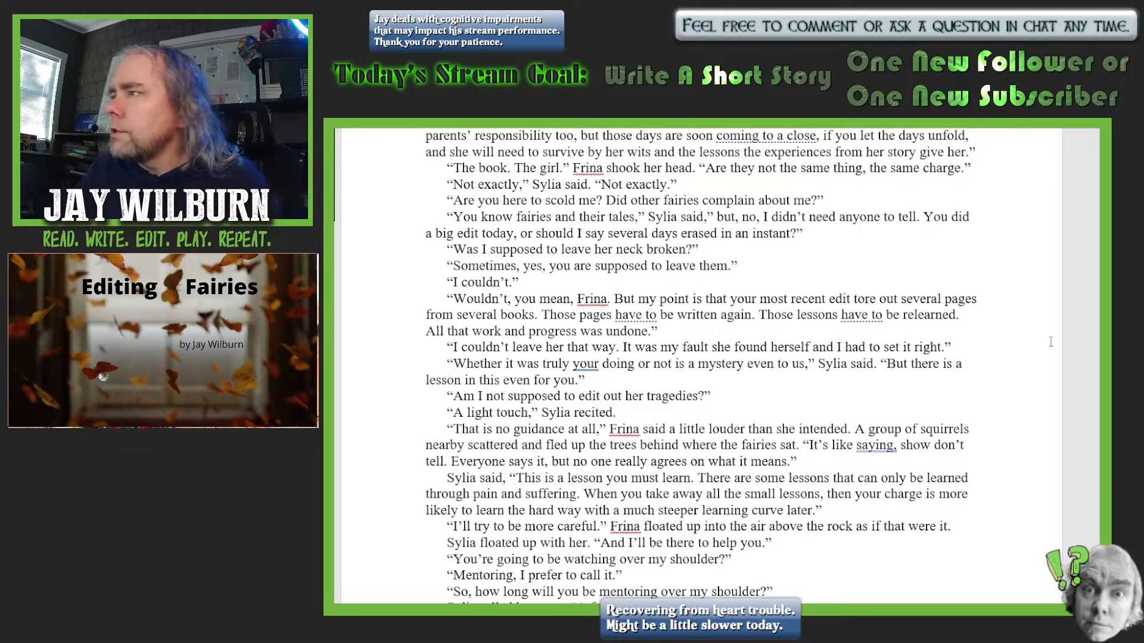
key(BackSpace)
text(?)
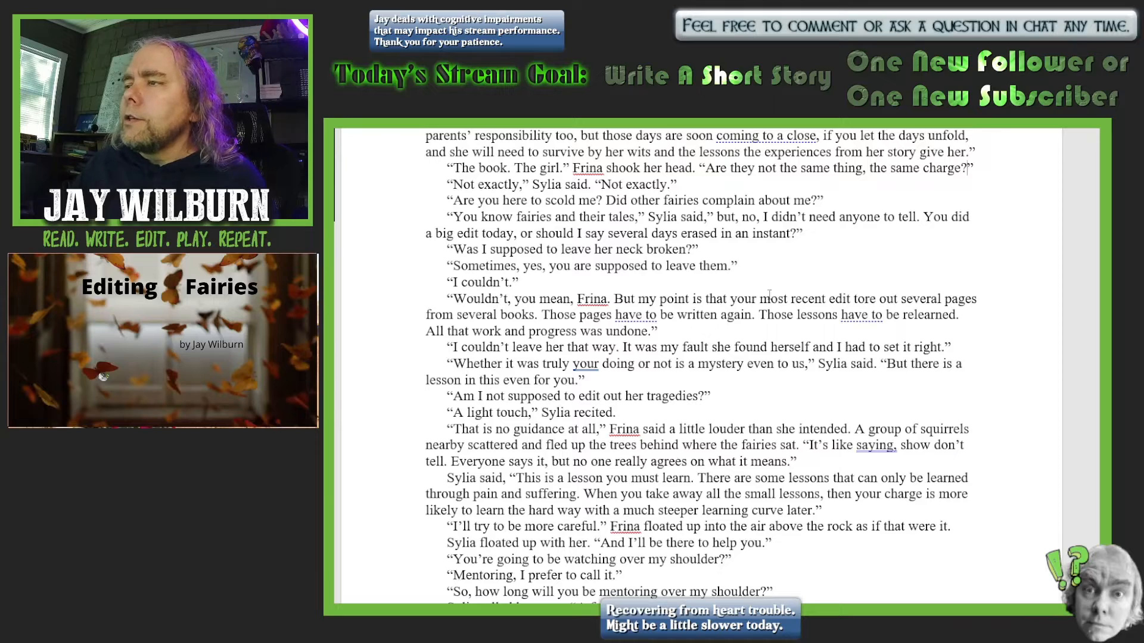
Correct the spacing and the opening quotation mark between "Sylia said," and "but, no, I didn't need anyone to tell"
click(723, 223)
key(BackSpace)
key(BackSpace)
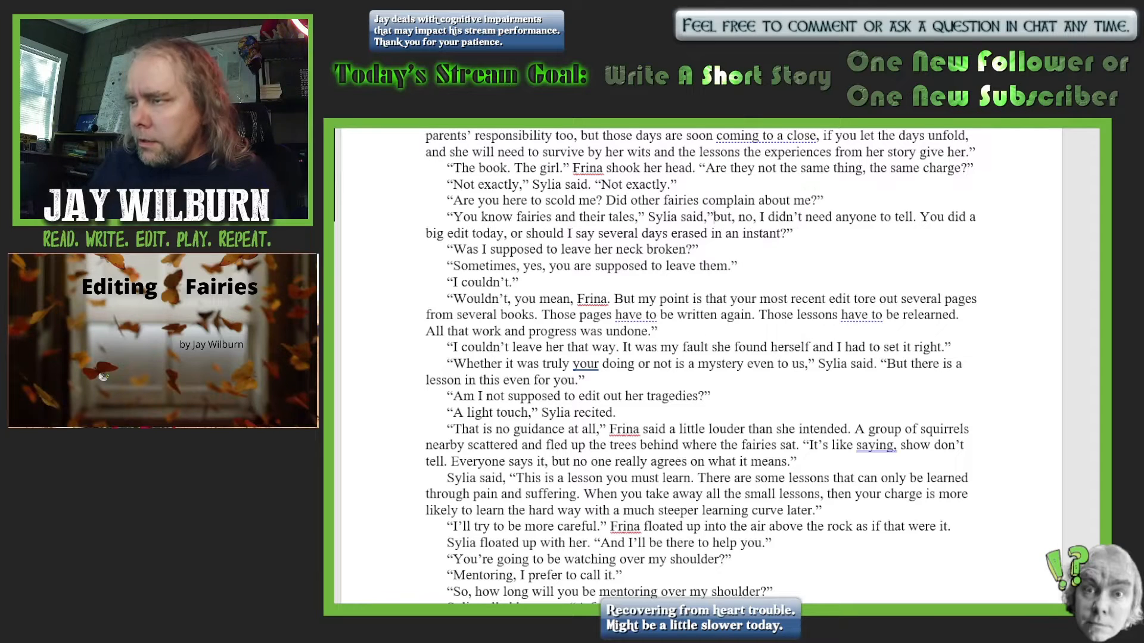
text(")
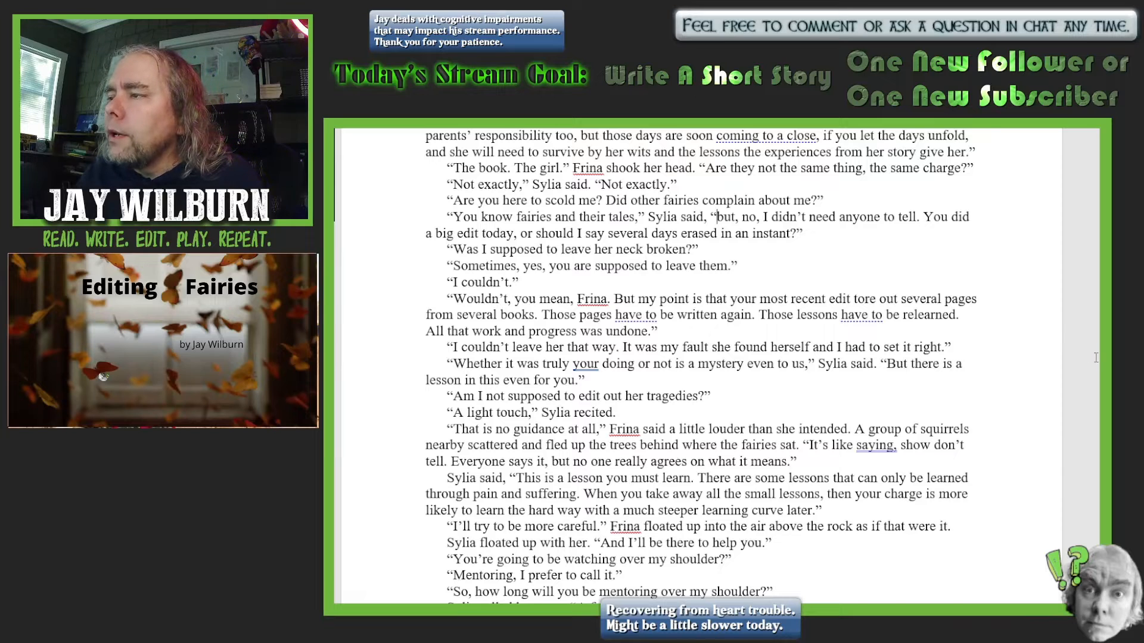
Add "in many stories" to the end of Sylia's sentence "All that work and progress was undone"
scroll(1096, 358, down, 1)
scroll(1096, 358, down, 2)
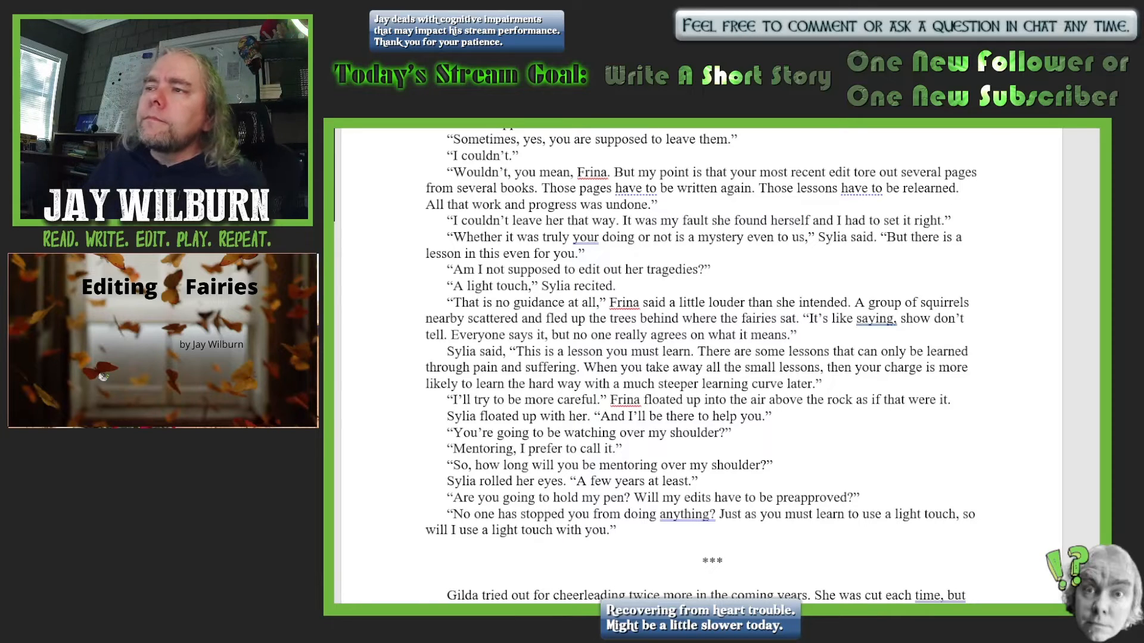
click(648, 205)
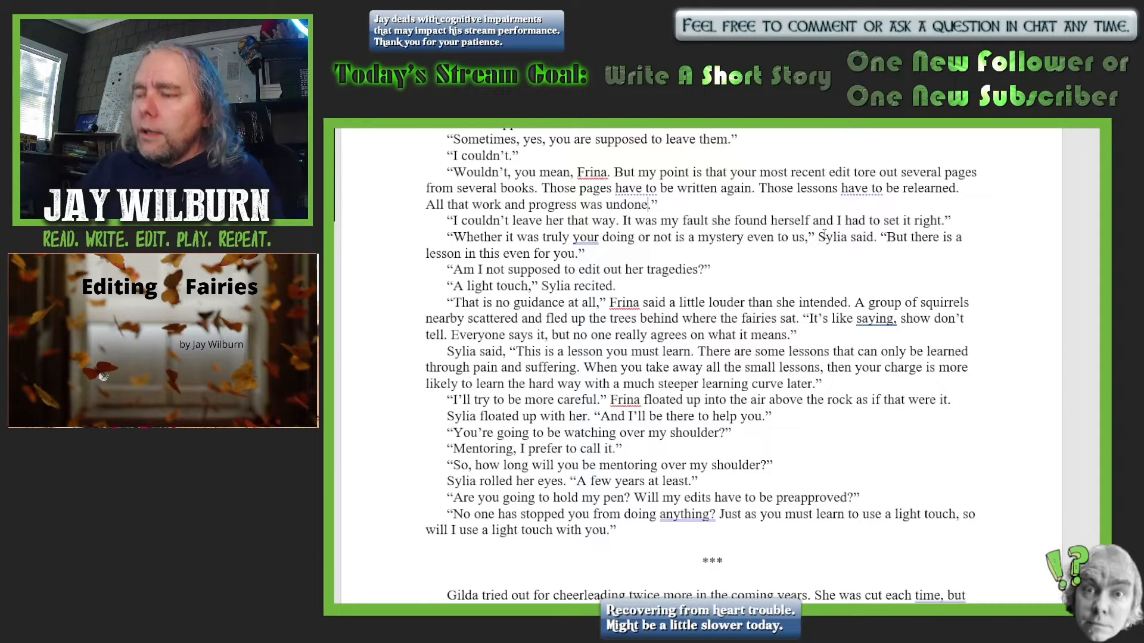
text(in ma)
text(ny sto)
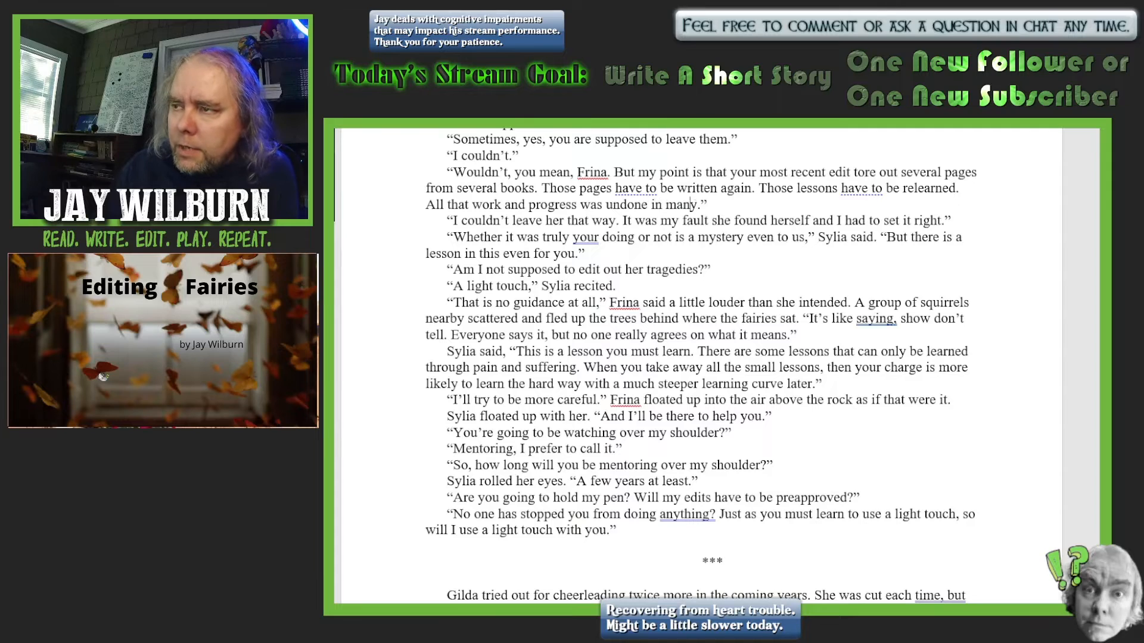
text(ries.)
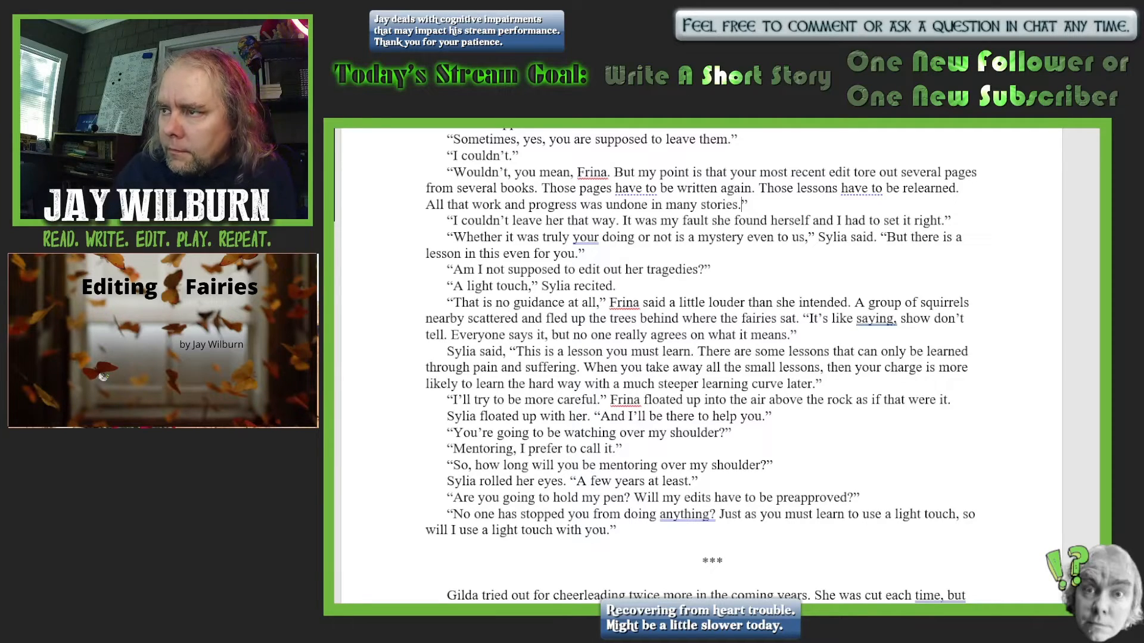
Add the sentence "Libraries worth of lives were reset today." at the end of Sylia's speech about the undone progress
text( Librari)
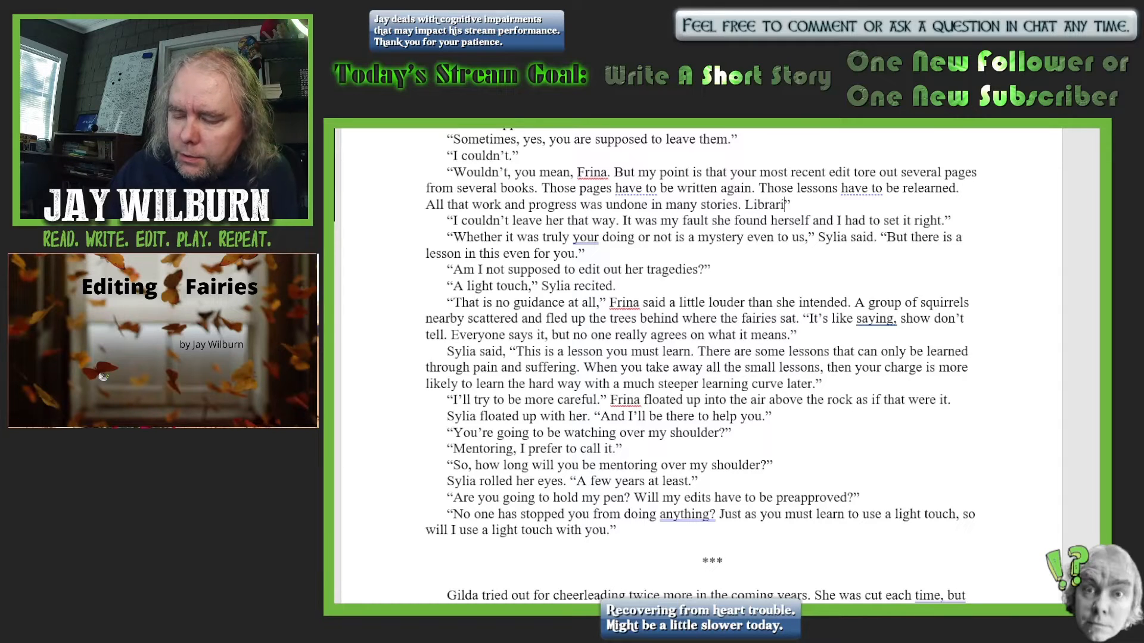
text(es wort)
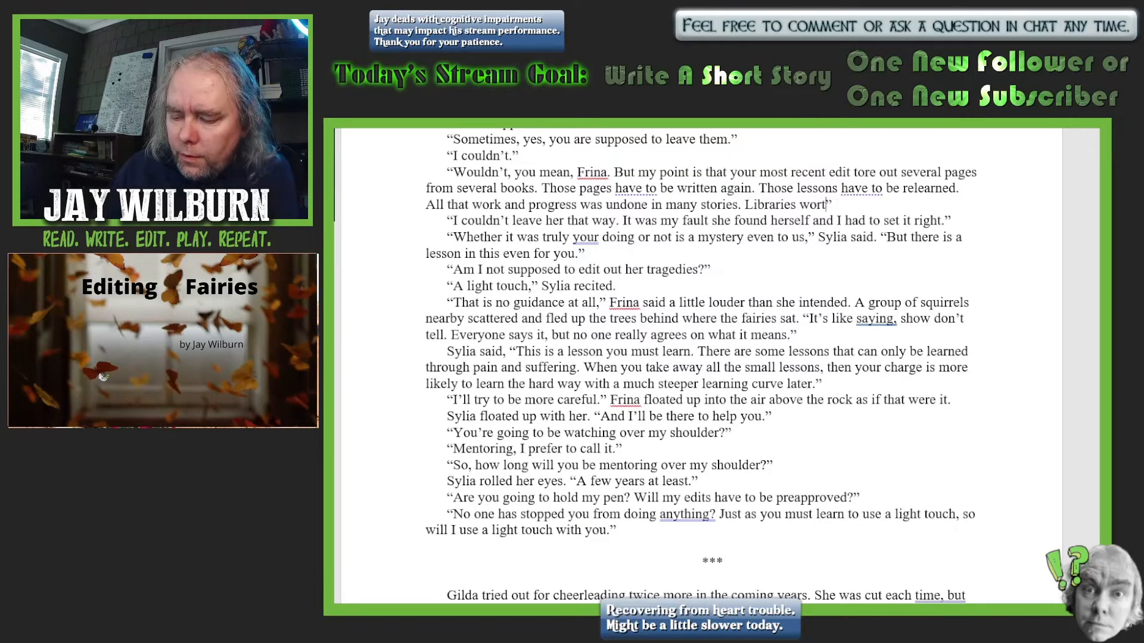
text(h of live)
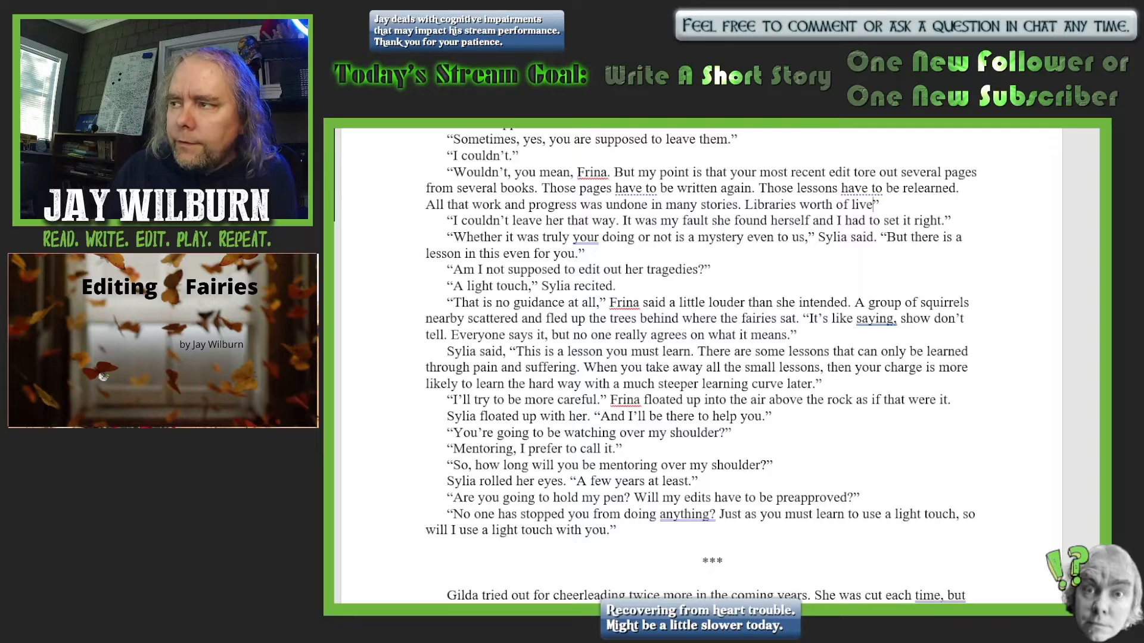
text(s )
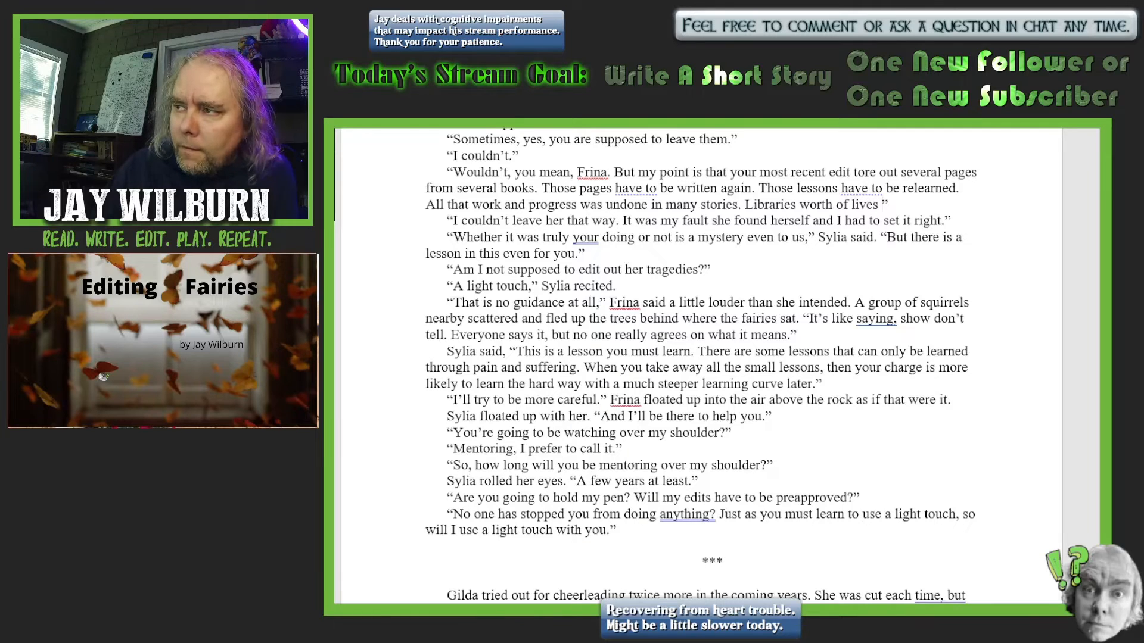
text(were res)
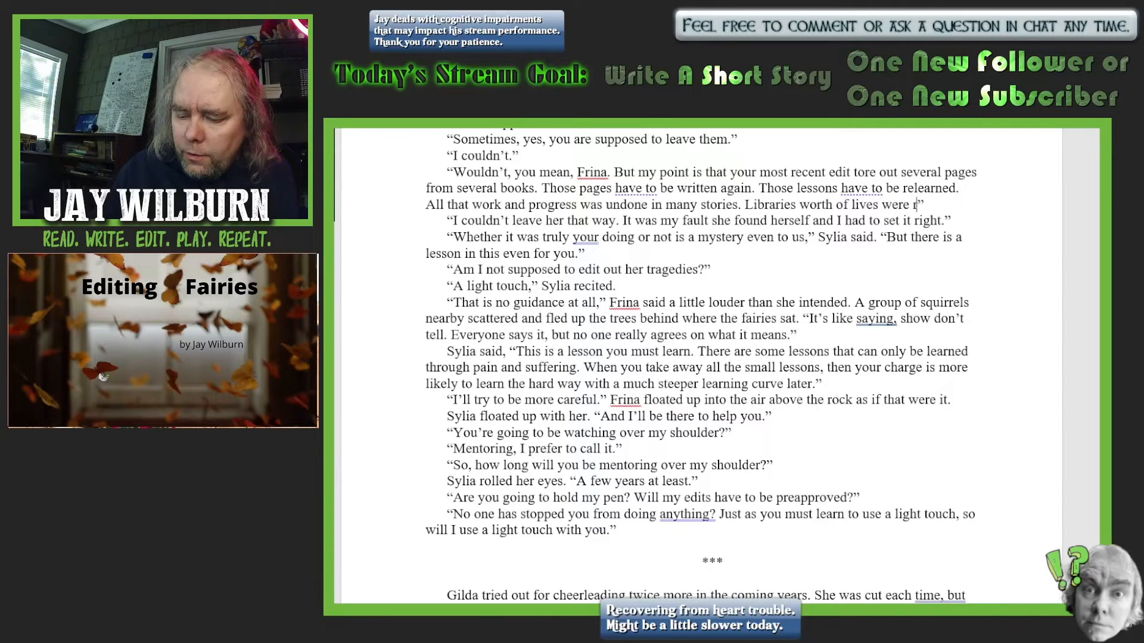
text(et tod)
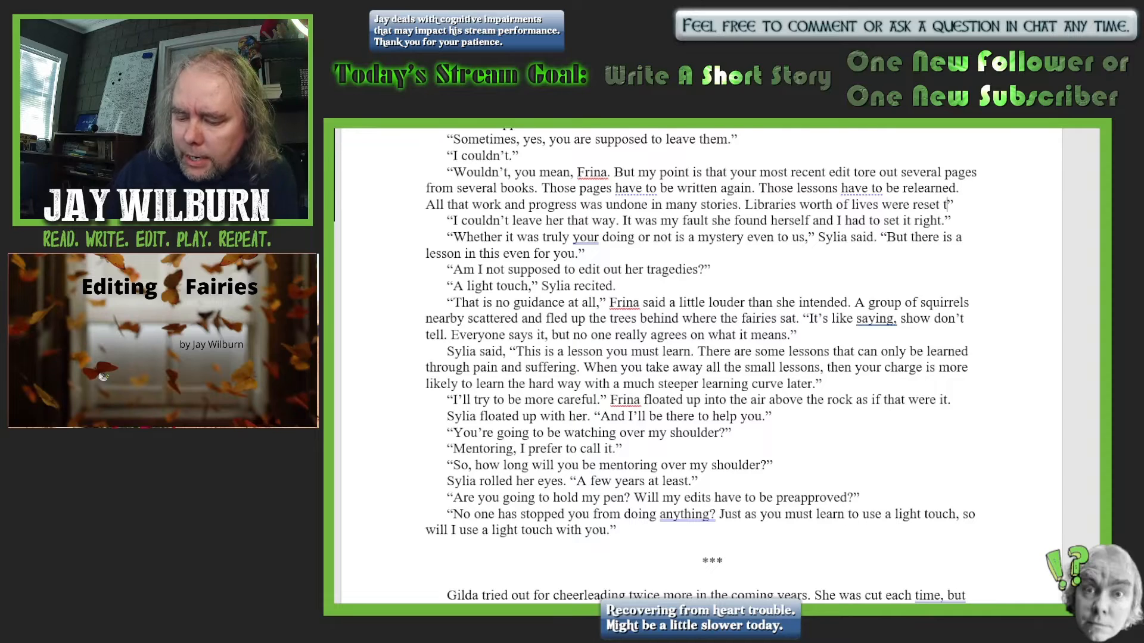
text(ay.)
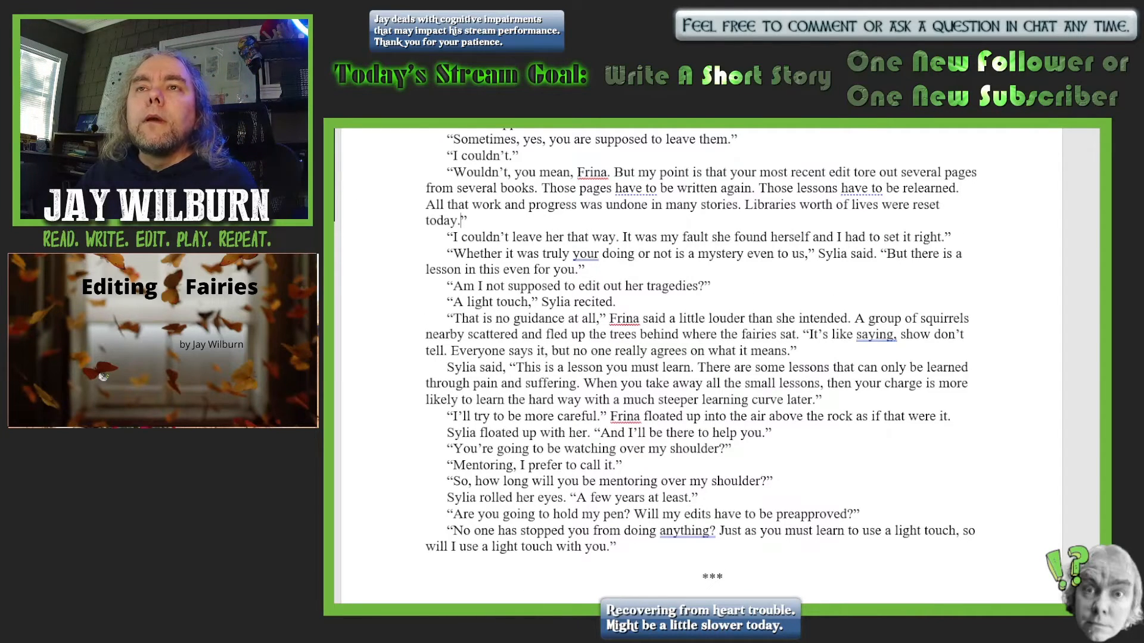
Insert "there to be hurt like that," after "It was my fault she found herself" in Frina's reply
scroll(1072, 403, down, 3)
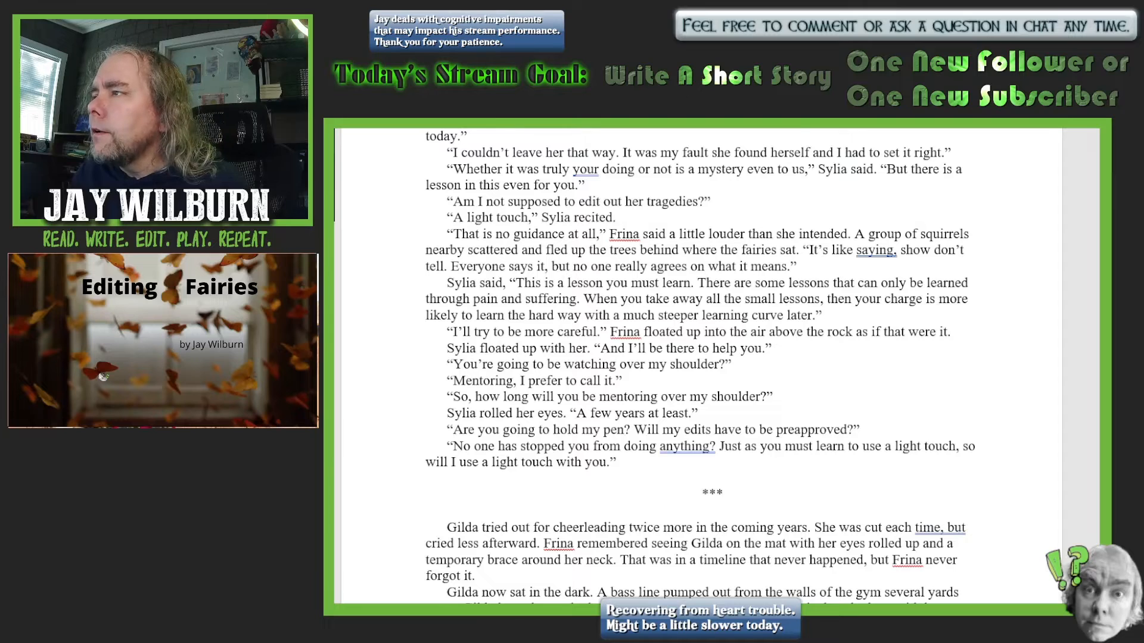
click(813, 152)
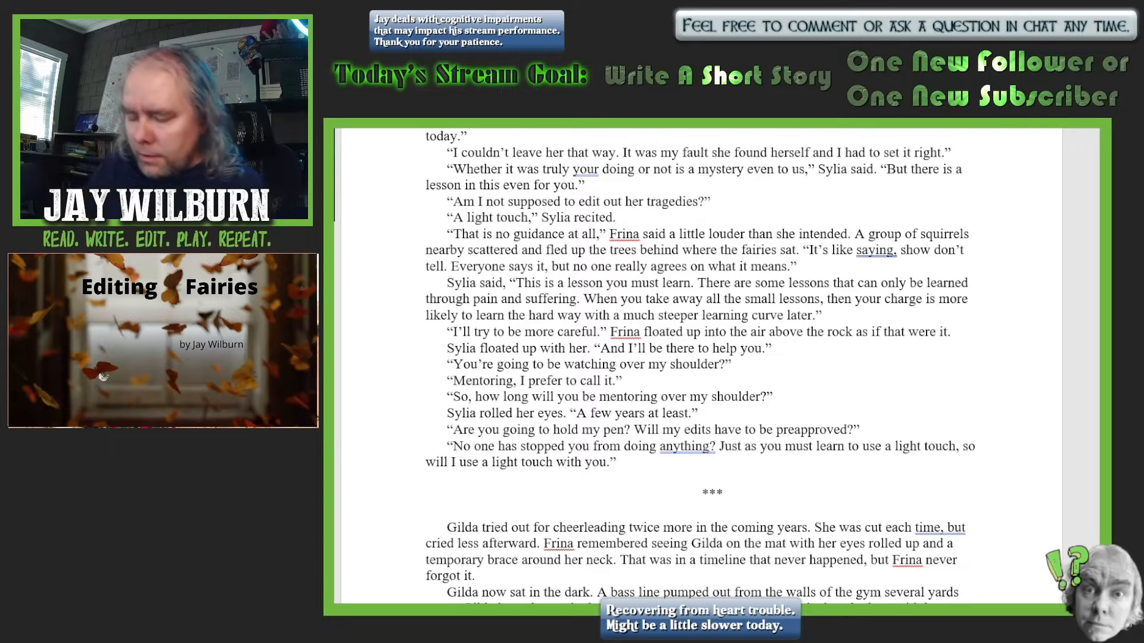
text(there to b)
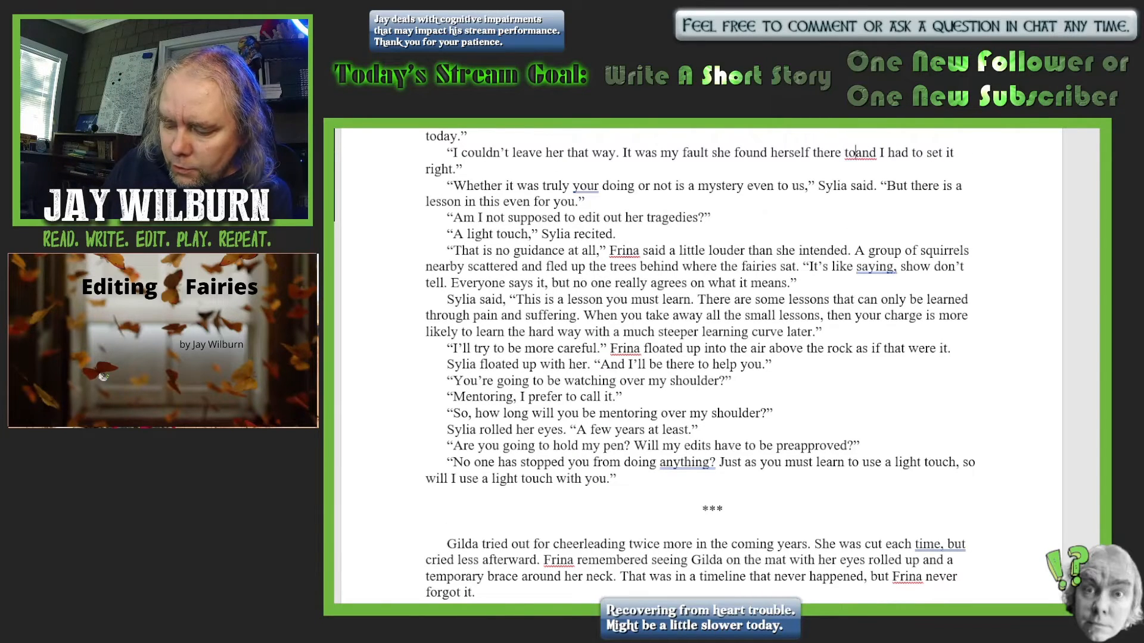
text(e hurt )
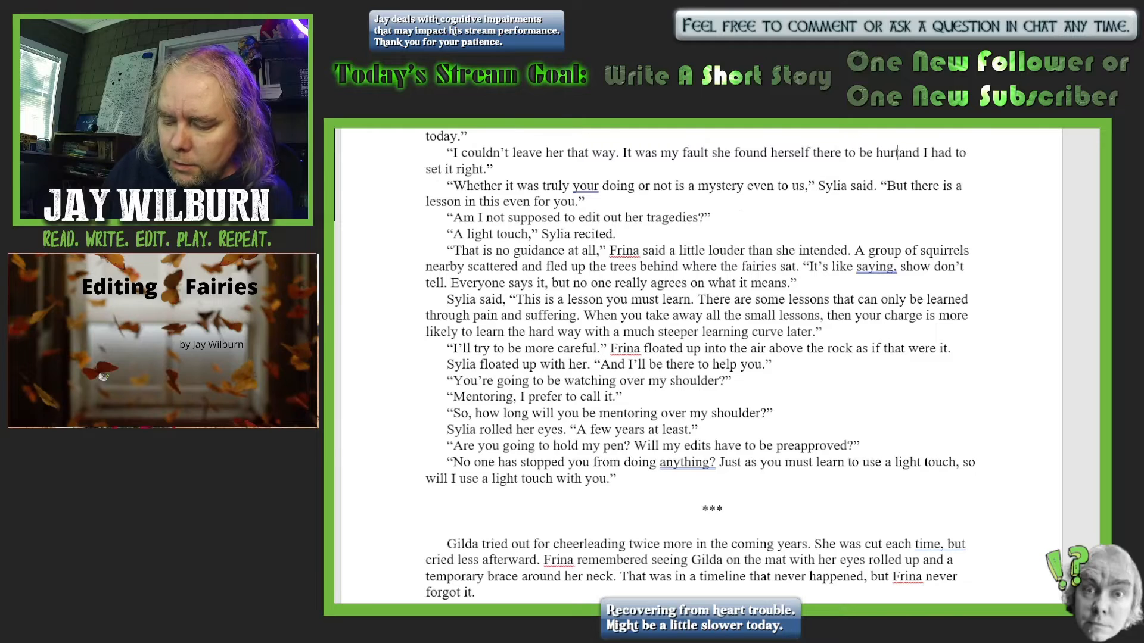
text(like that)
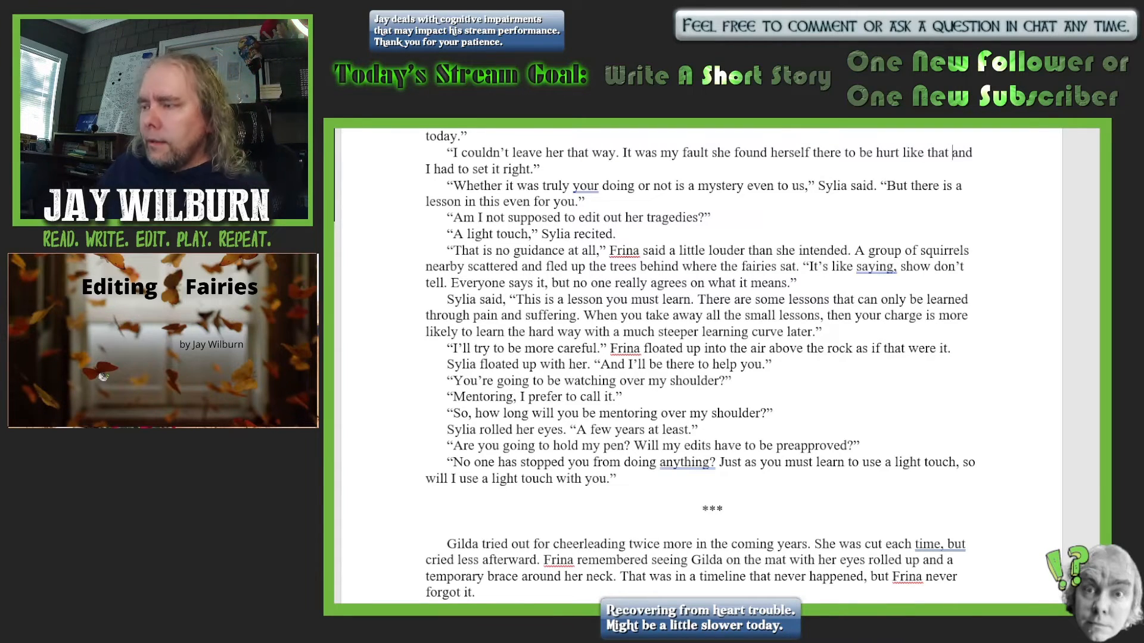
key(BackSpace)
text(,)
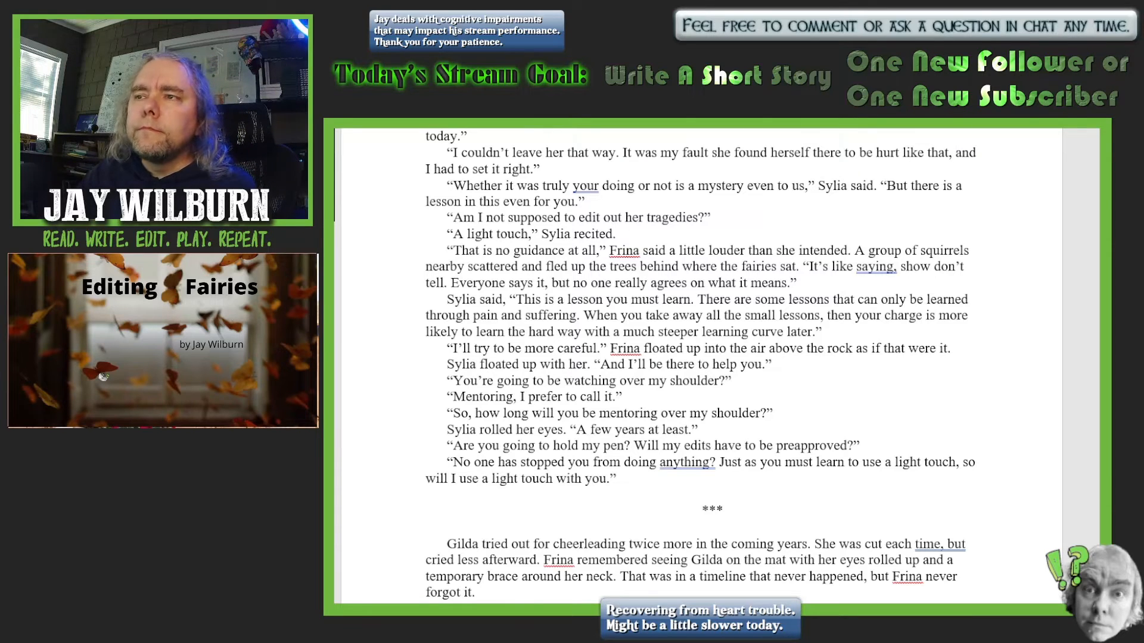
scroll(1029, 418, down, 1)
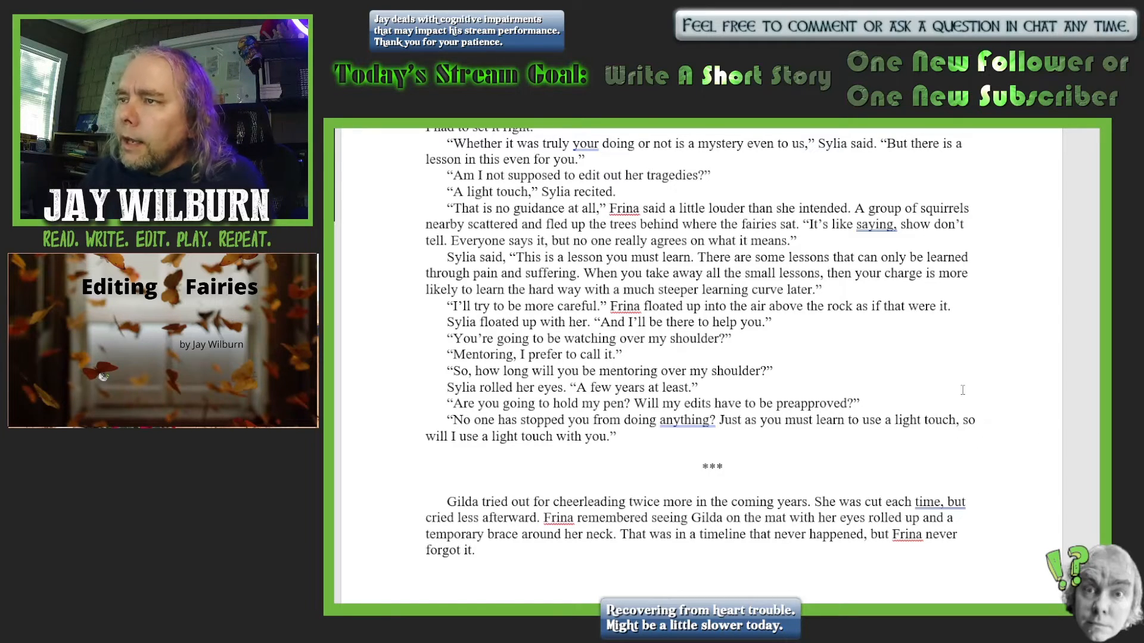
scroll(1025, 387, down, 2)
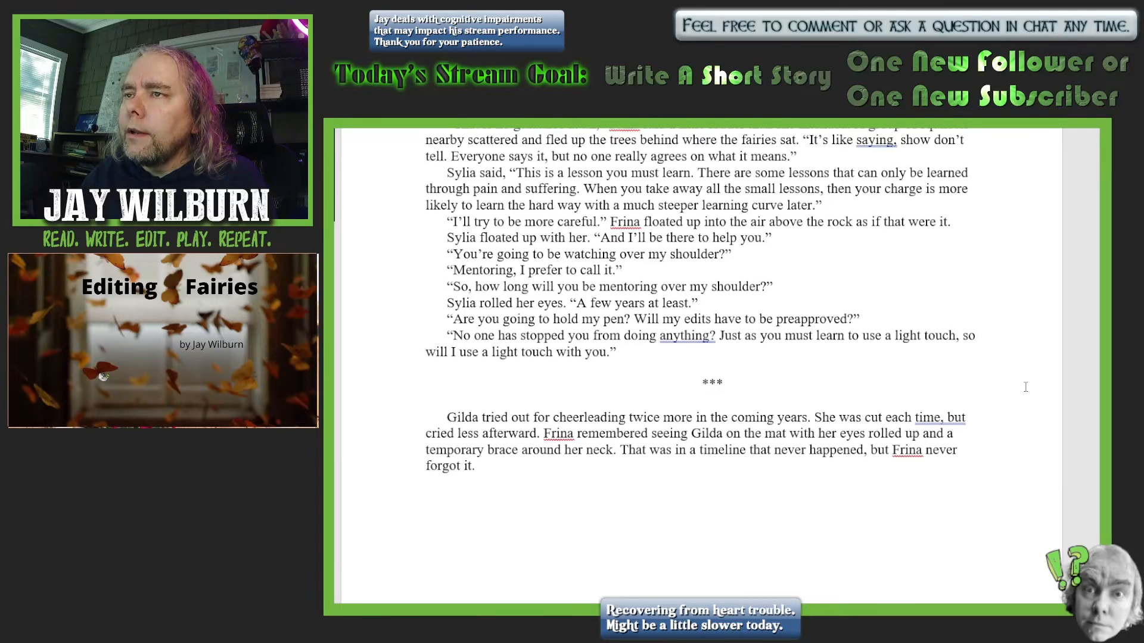
Replace "learned" with "taught" in Sylia's sentence "There are some lessons that can only be learned through pain and suffering."
scroll(1024, 388, up, 1)
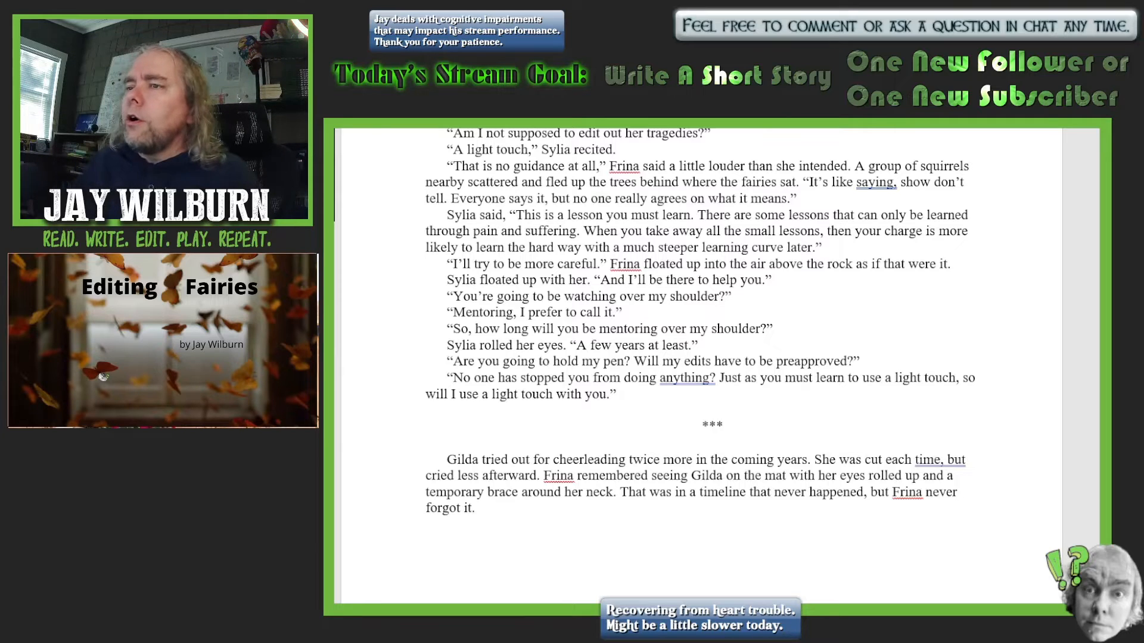
click(968, 212)
key(BackSpace)
key(BackSpace)
key(BackSpace)
key(BackSpace)
key(BackSpace)
key(BackSpace)
key(BackSpace)
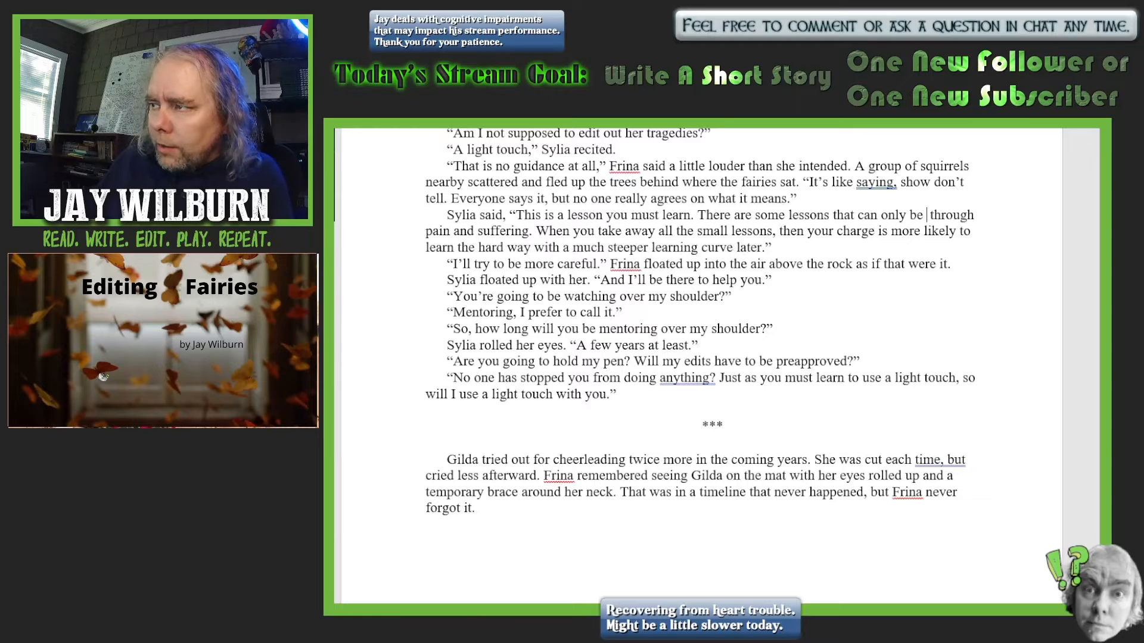
text(taught)
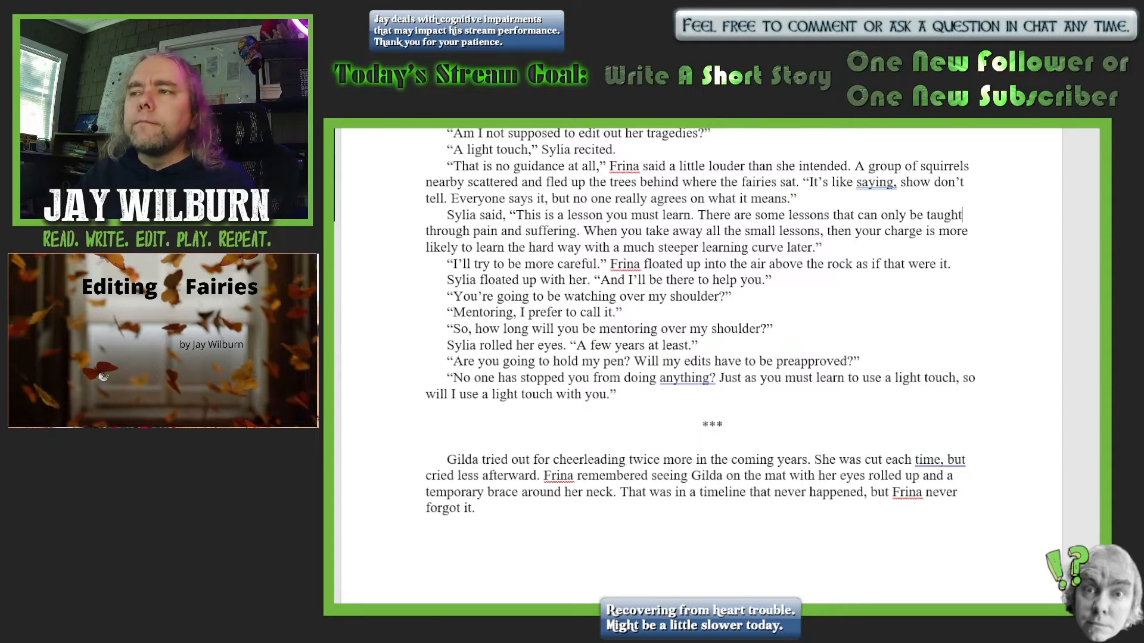
Start a new paragraph after Sylia's "steeper learning curve" speech with "Frina could still picture that broken that never happened now"
scroll(701, 357, down, 2)
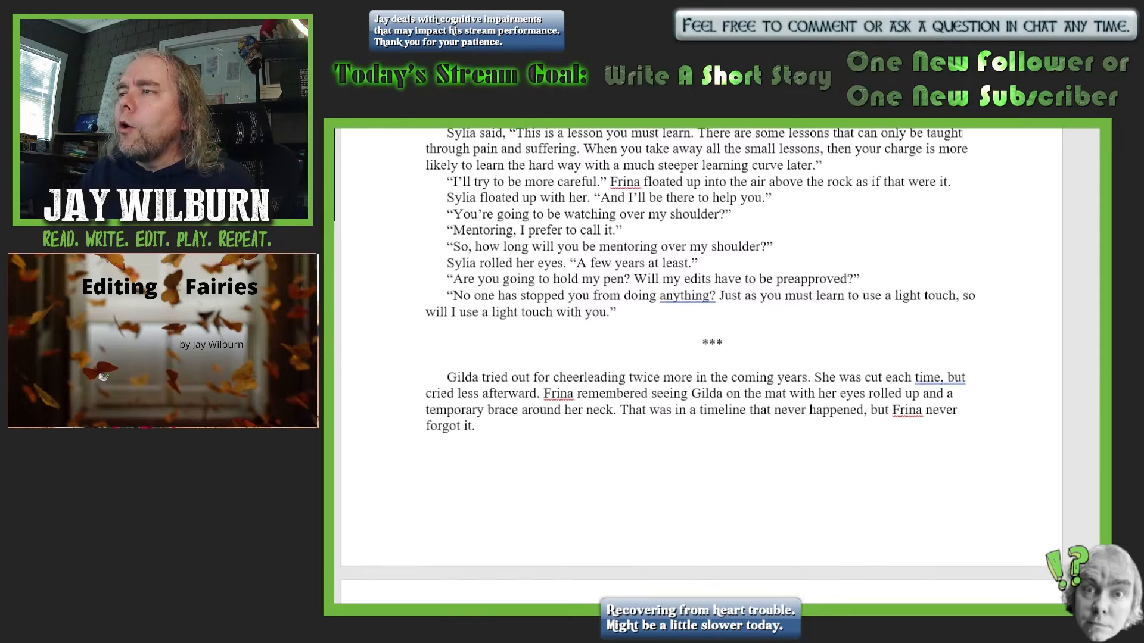
scroll(701, 357, up, 2)
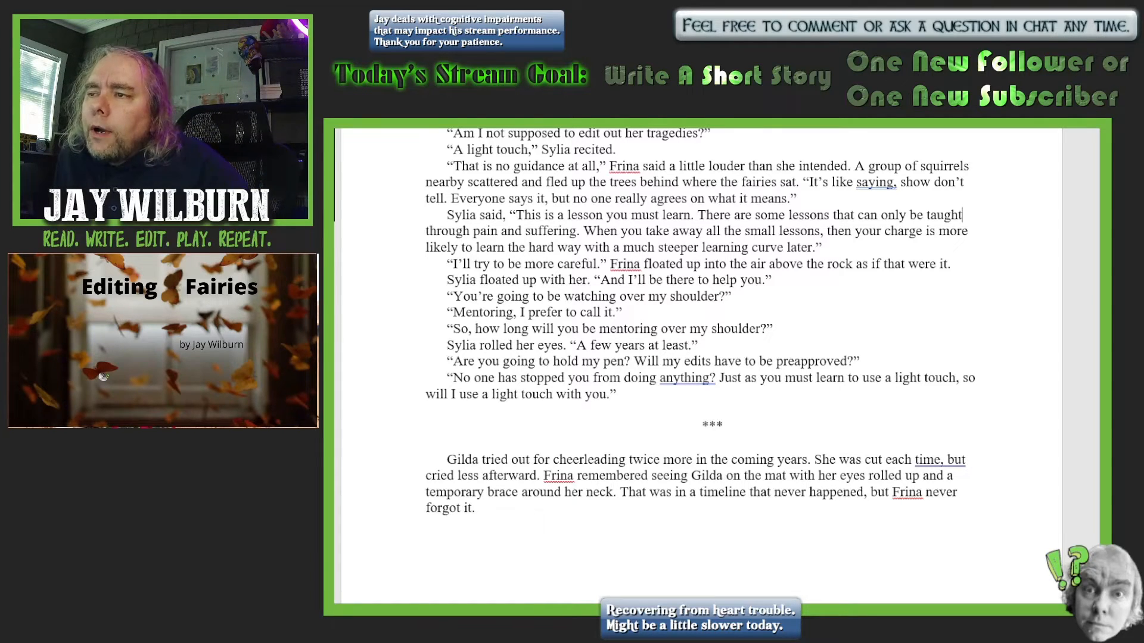
click(844, 244)
key(Return)
text(Fr)
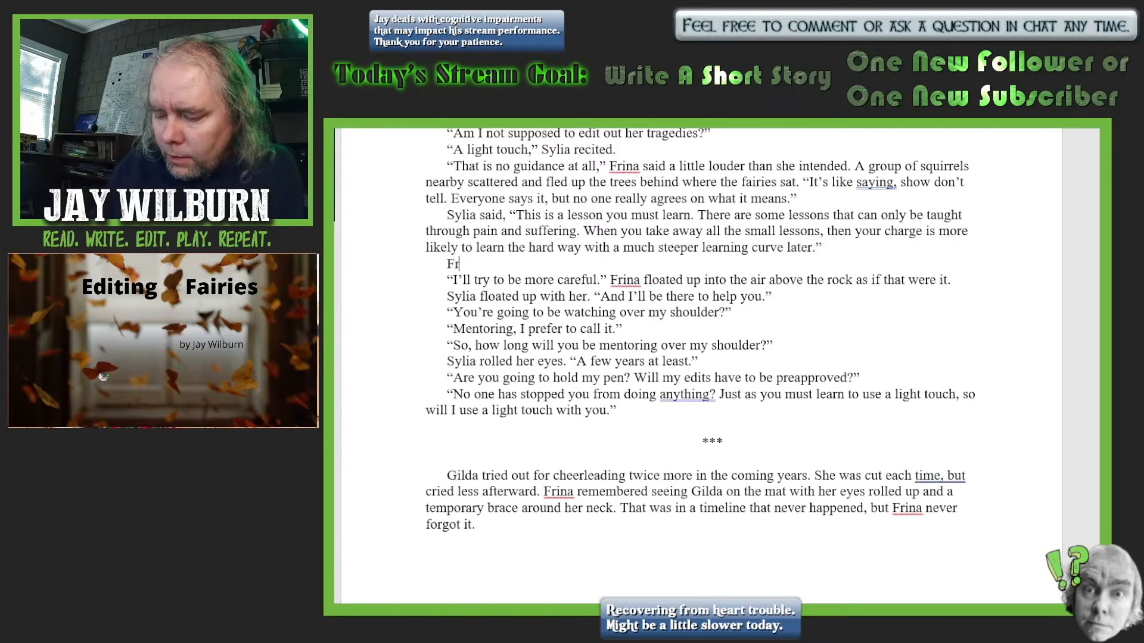
text(ina c)
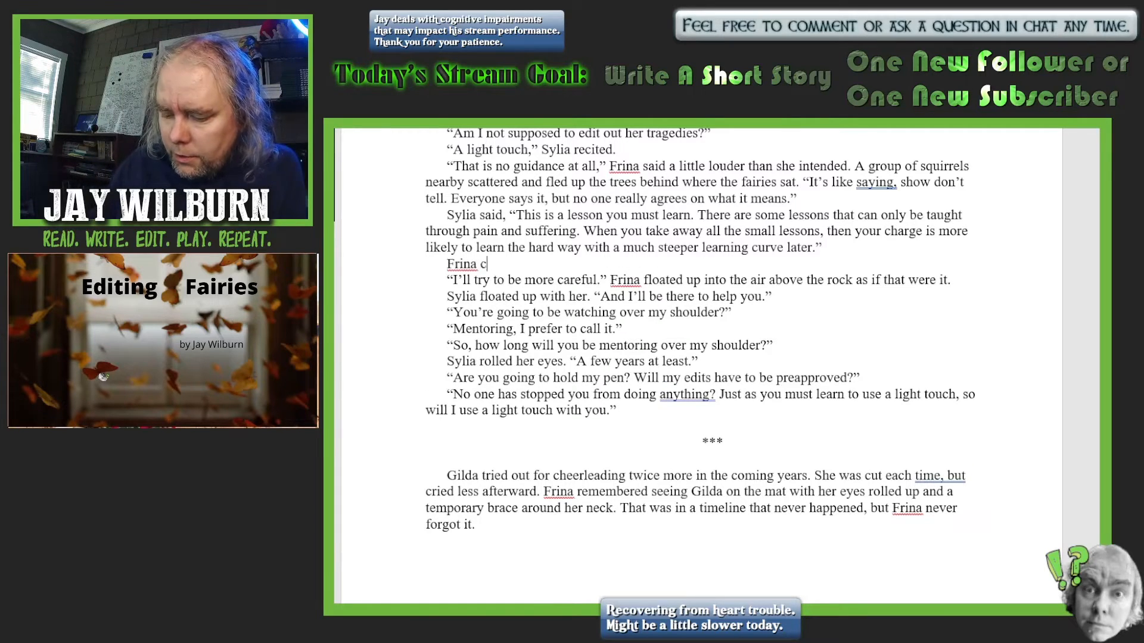
text(ould still)
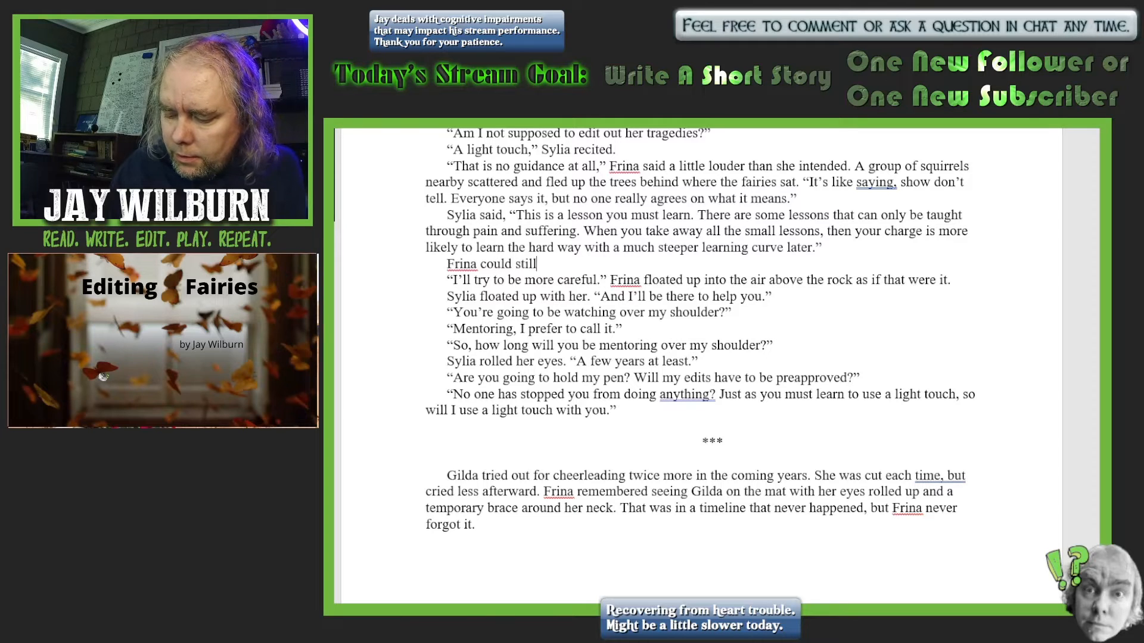
text( picture )
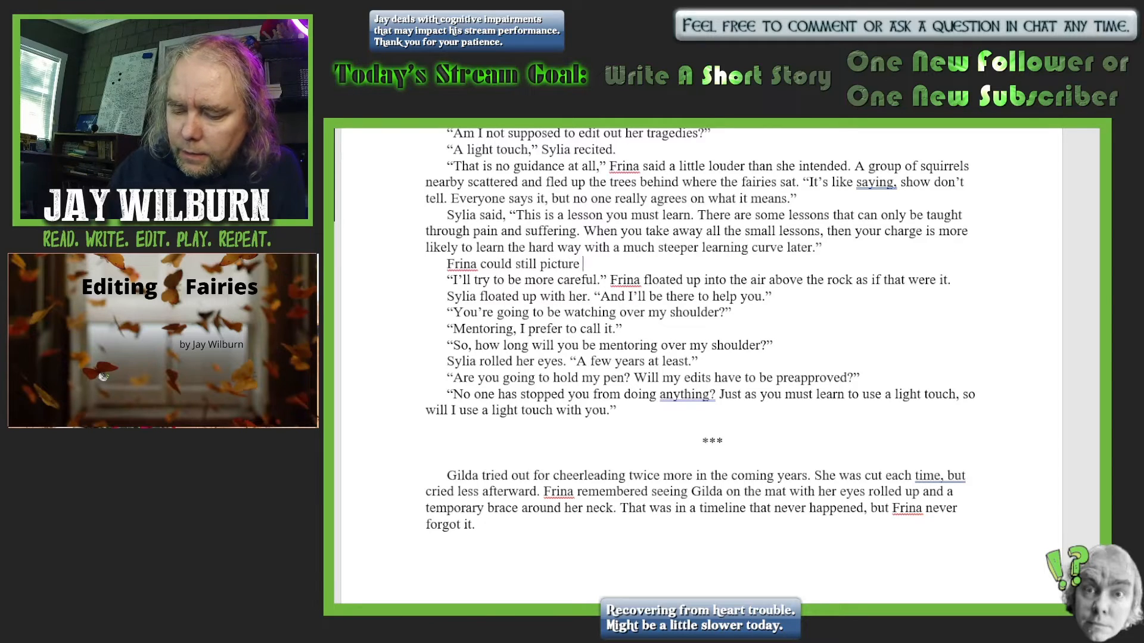
text(that bro)
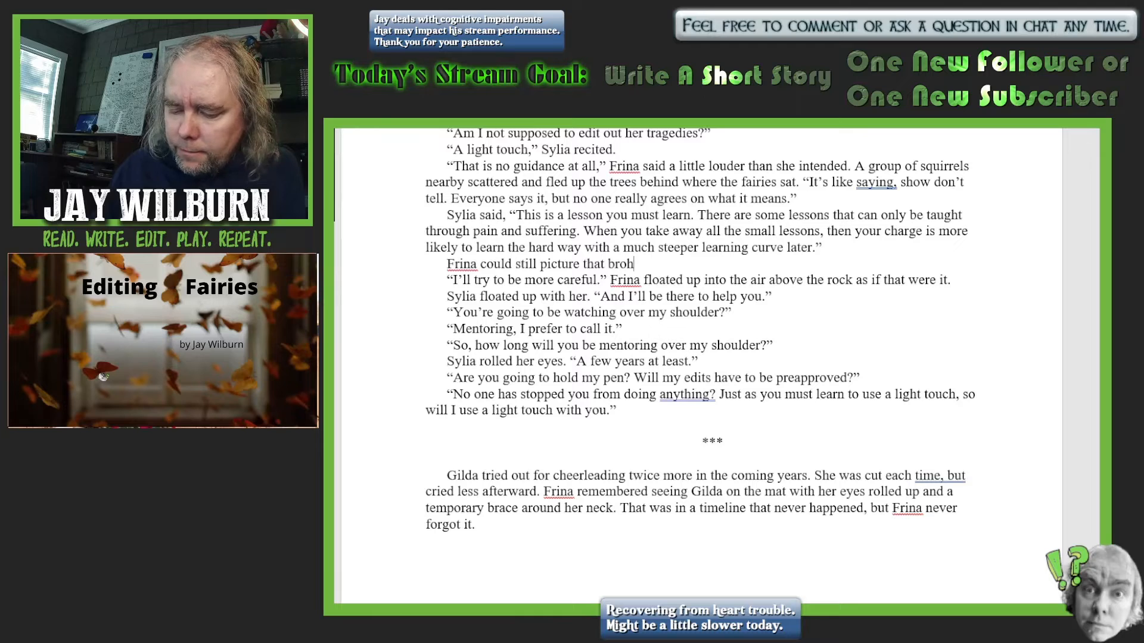
text(ken t)
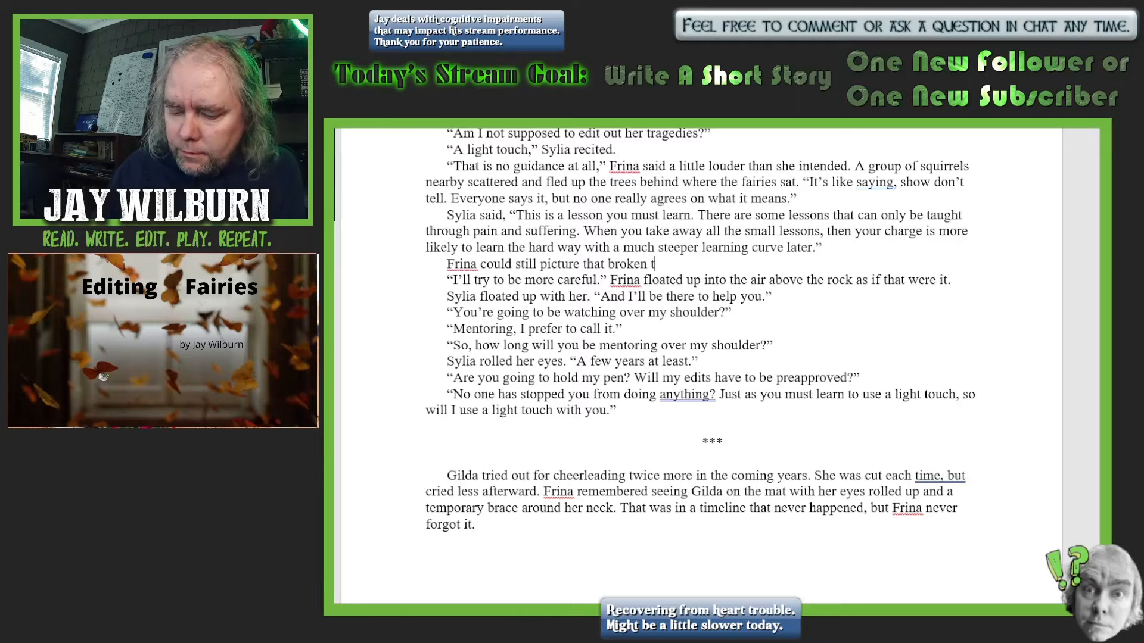
text(hat nev)
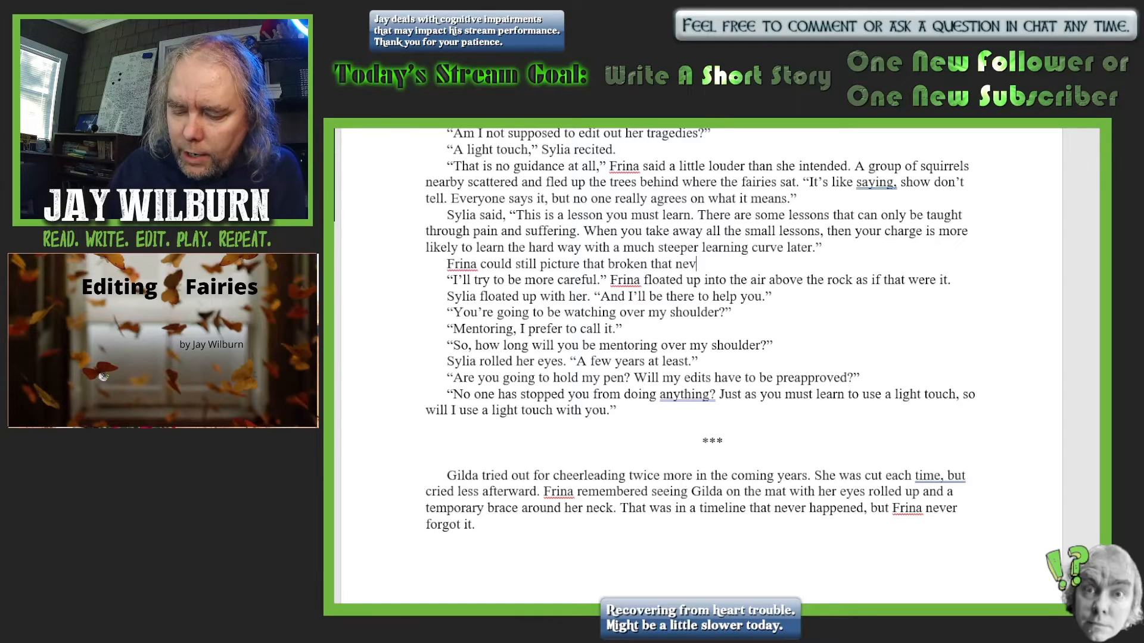
text(er happened )
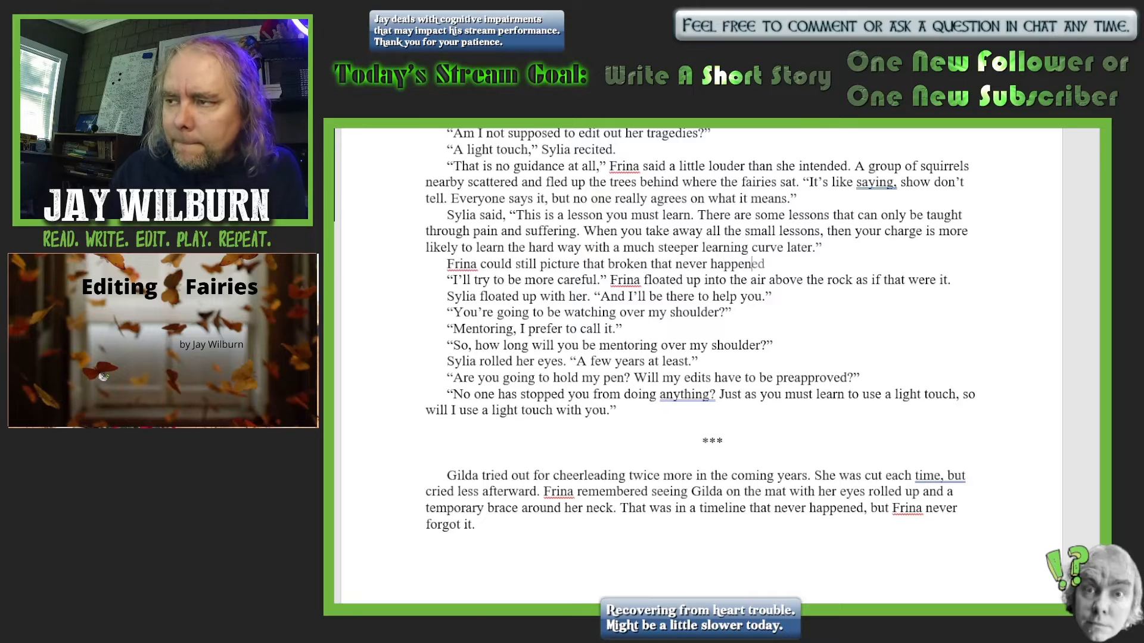
text(now)
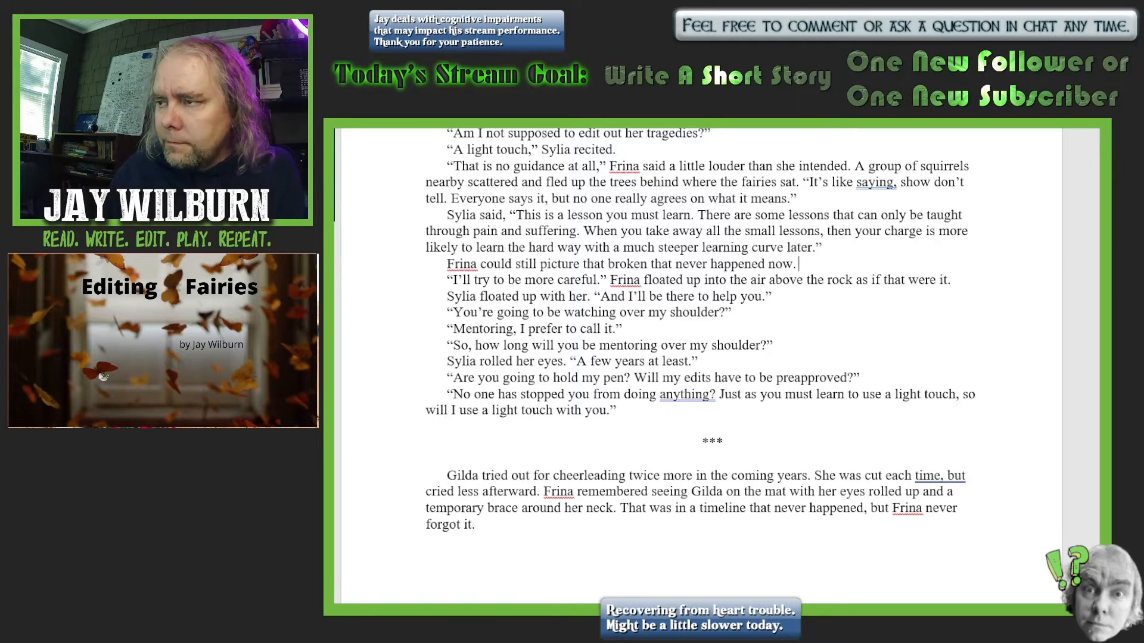
End the new Frina paragraph's first sentence with a period and add "That would have been a steep learning curve indeed."
text(. That w)
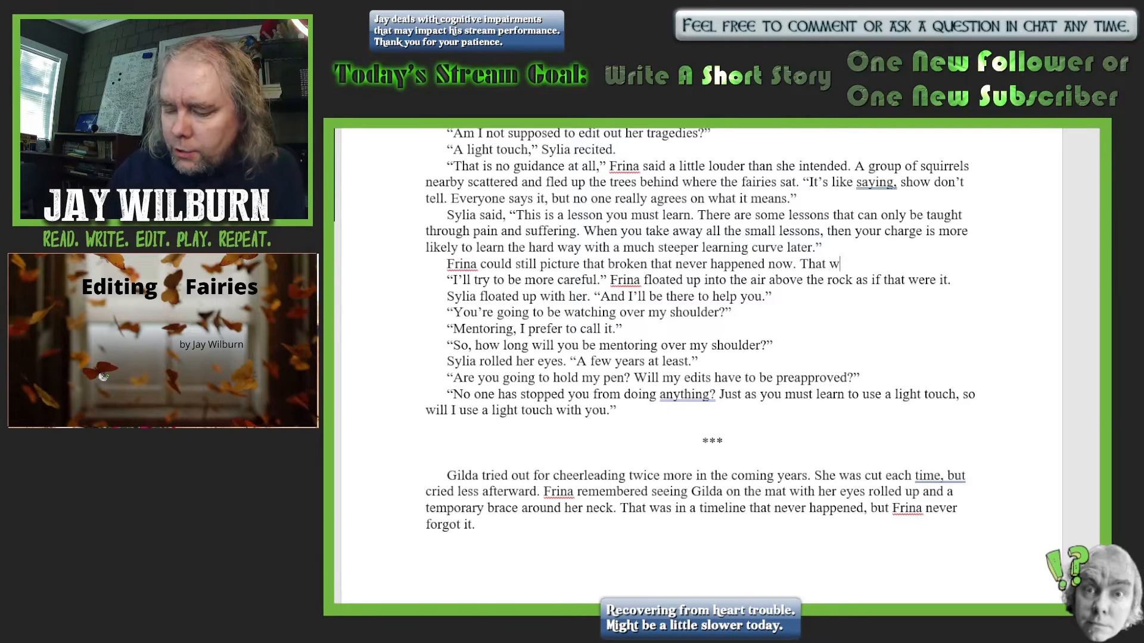
text(ould have been)
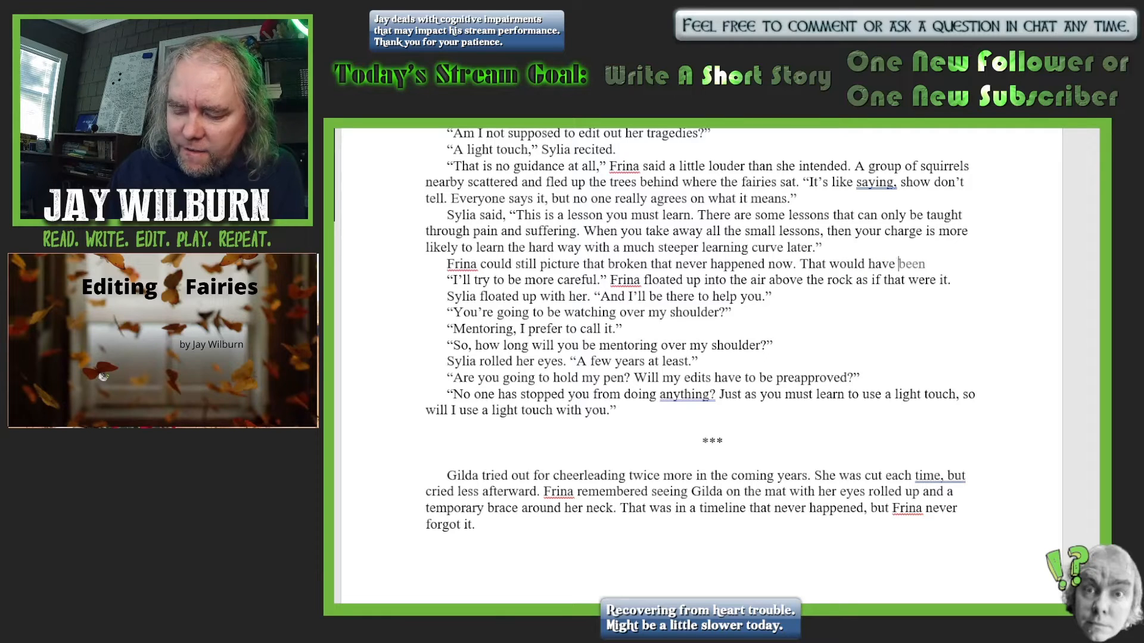
text( a st)
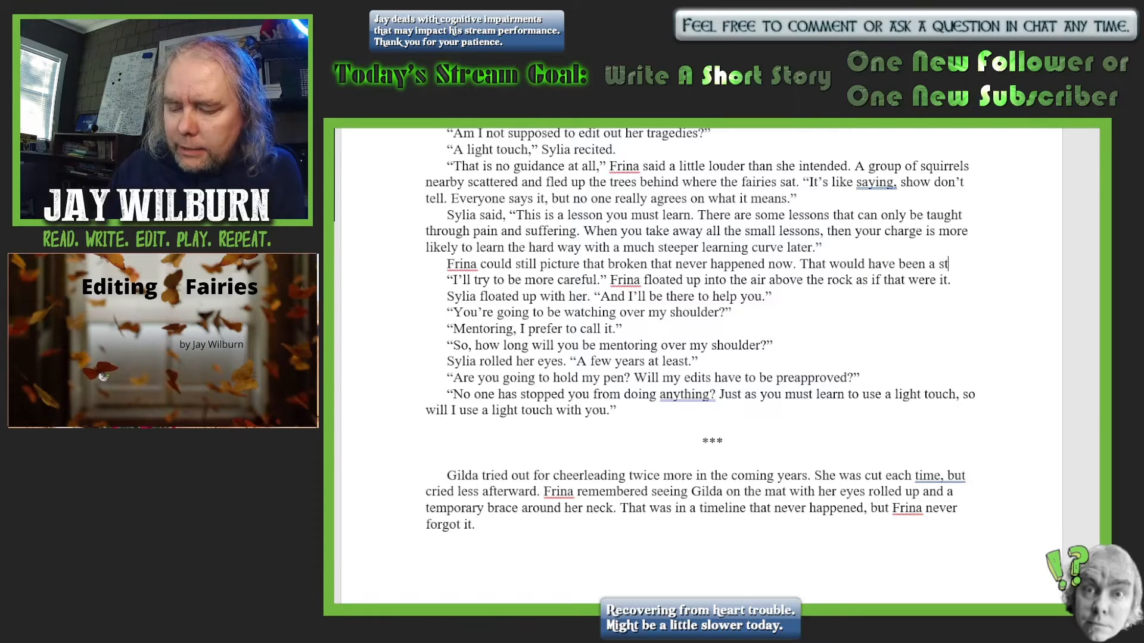
text(eep learn)
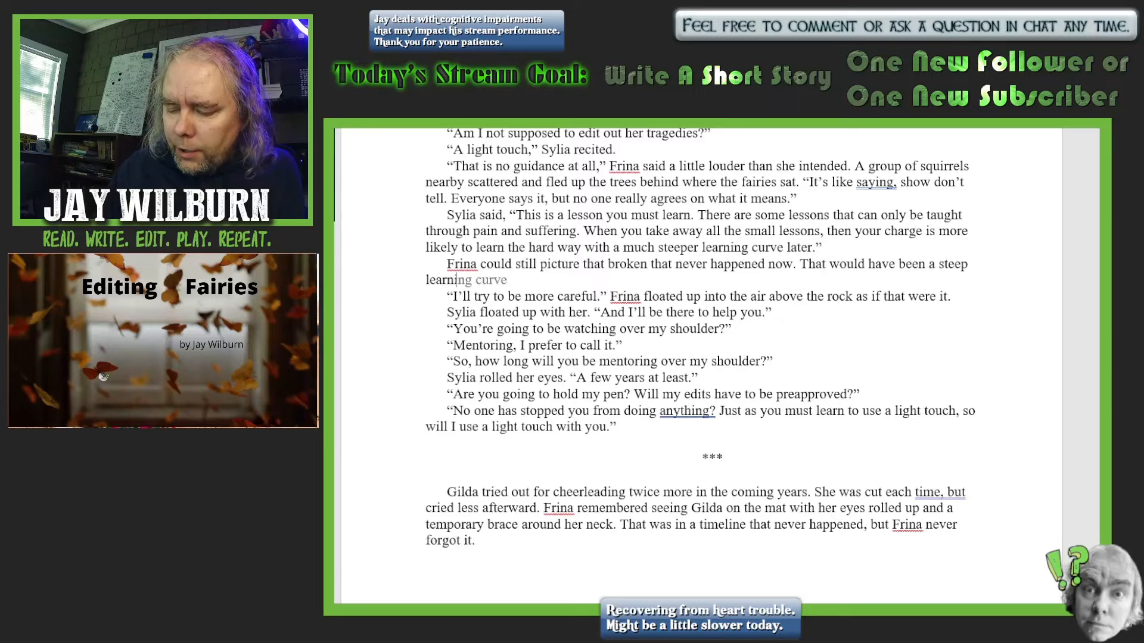
text(ing curve in)
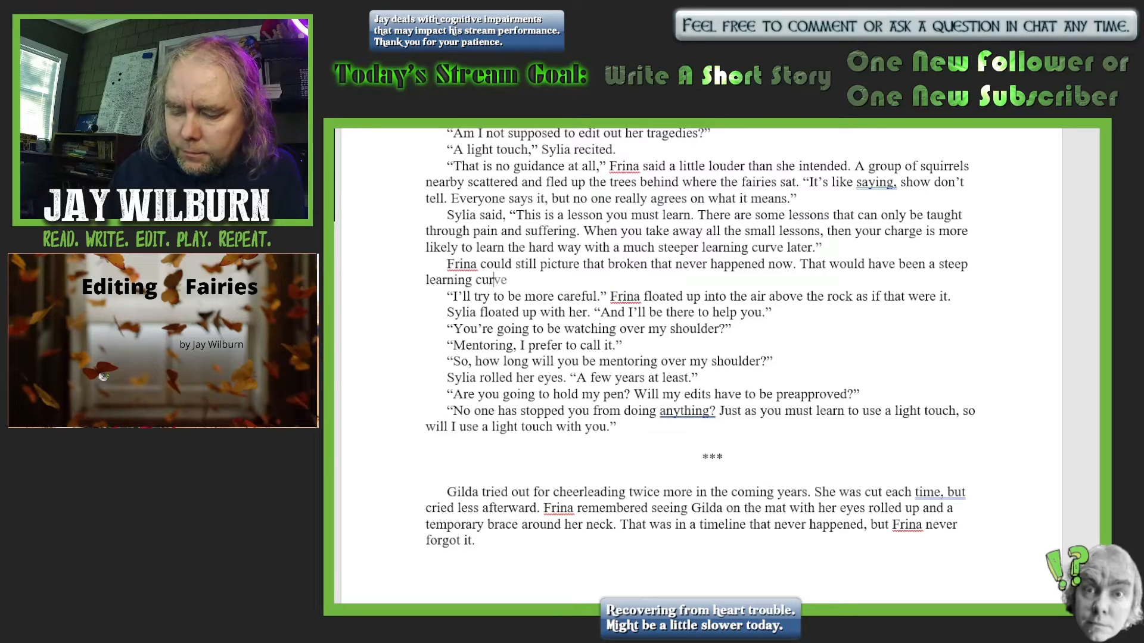
text(deed.)
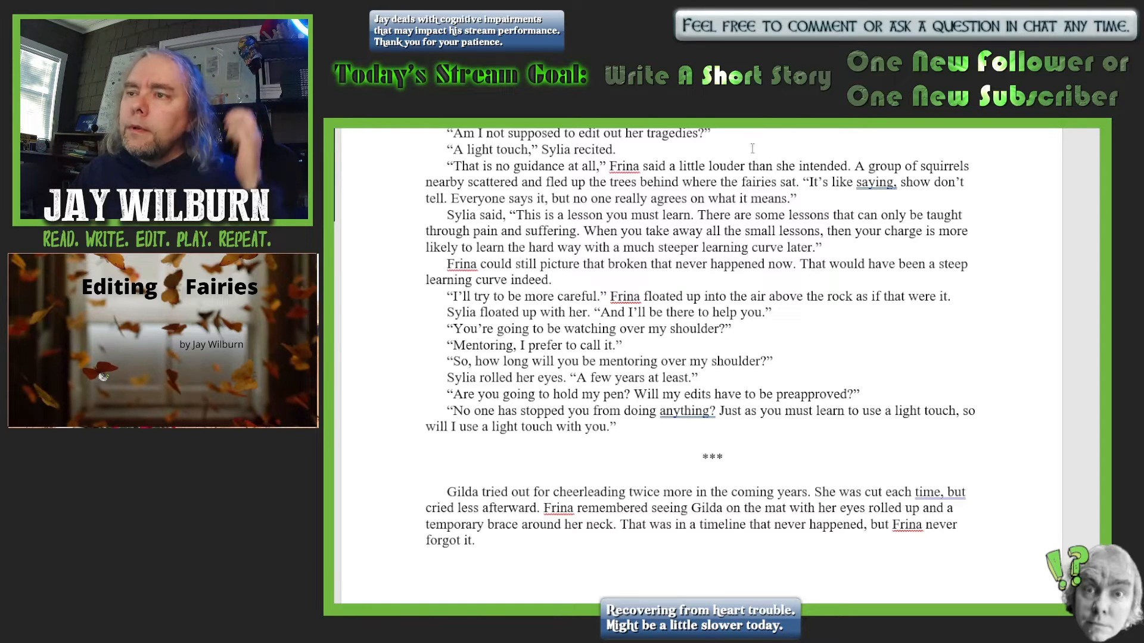
Insert "much like Gilda did to her mother" after "Sylia rolled her eyes"
scroll(1047, 371, down, 2)
scroll(1066, 369, down, 2)
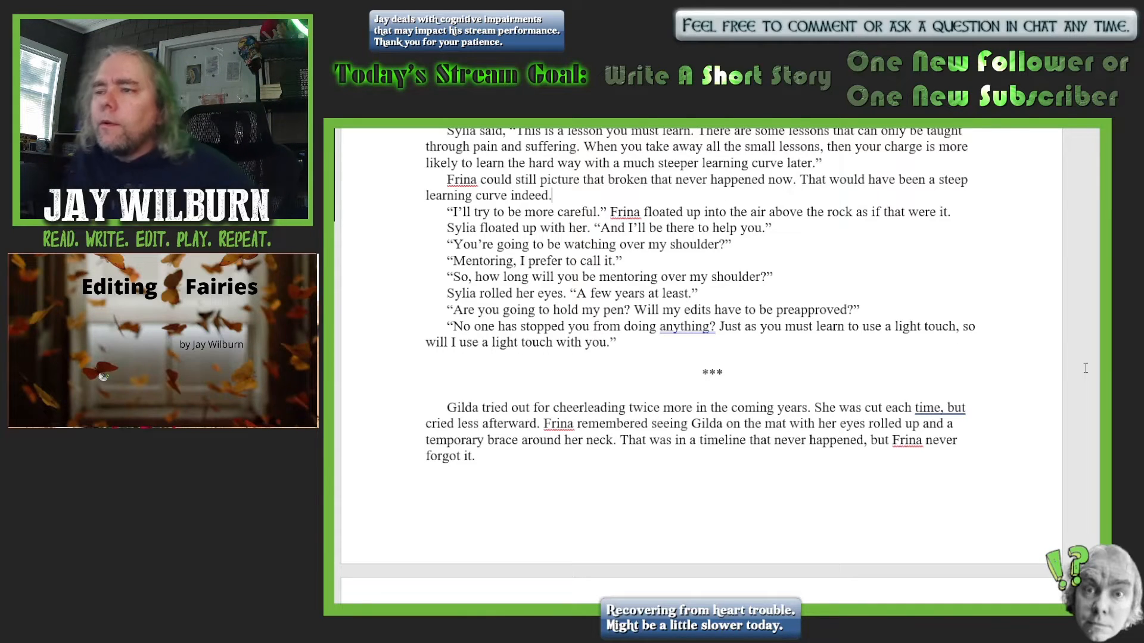
click(562, 293)
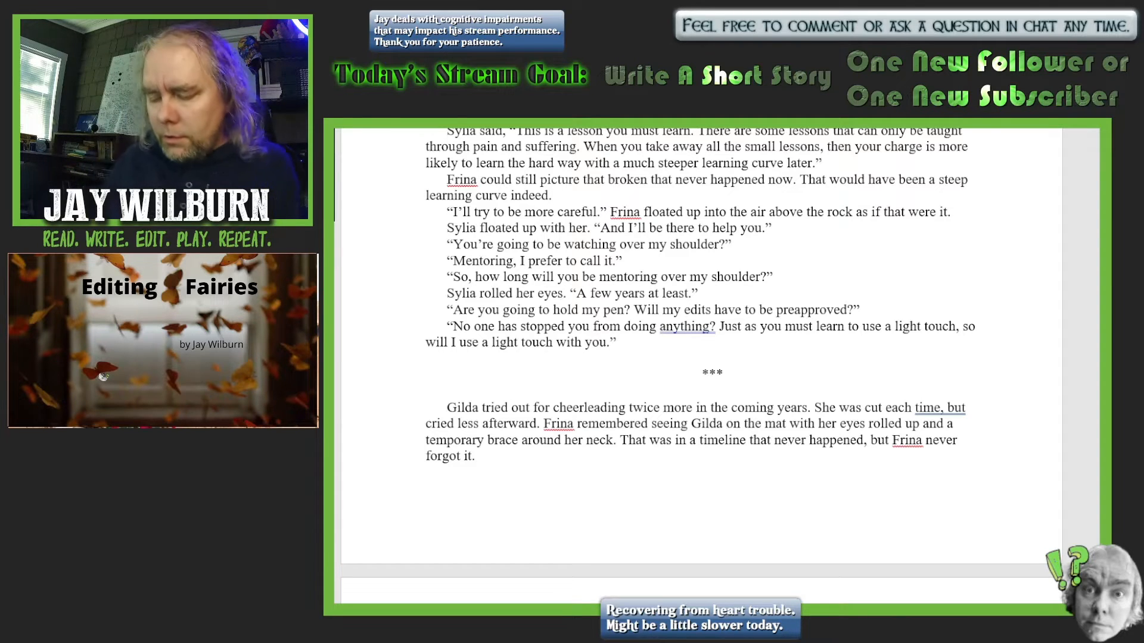
text(much like )
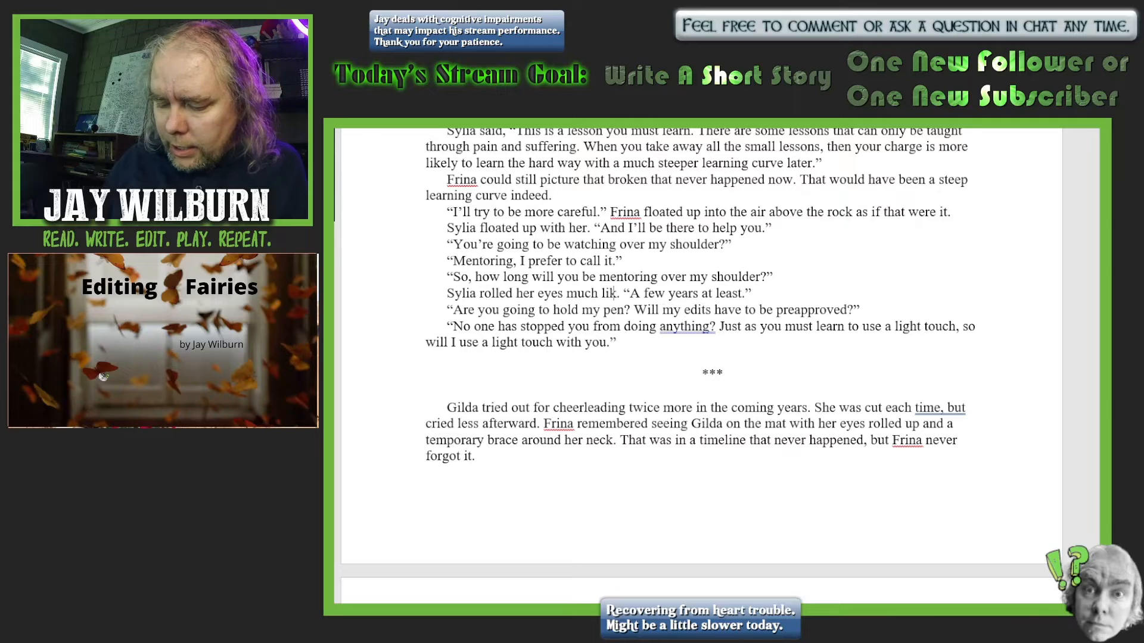
text(Gilda d)
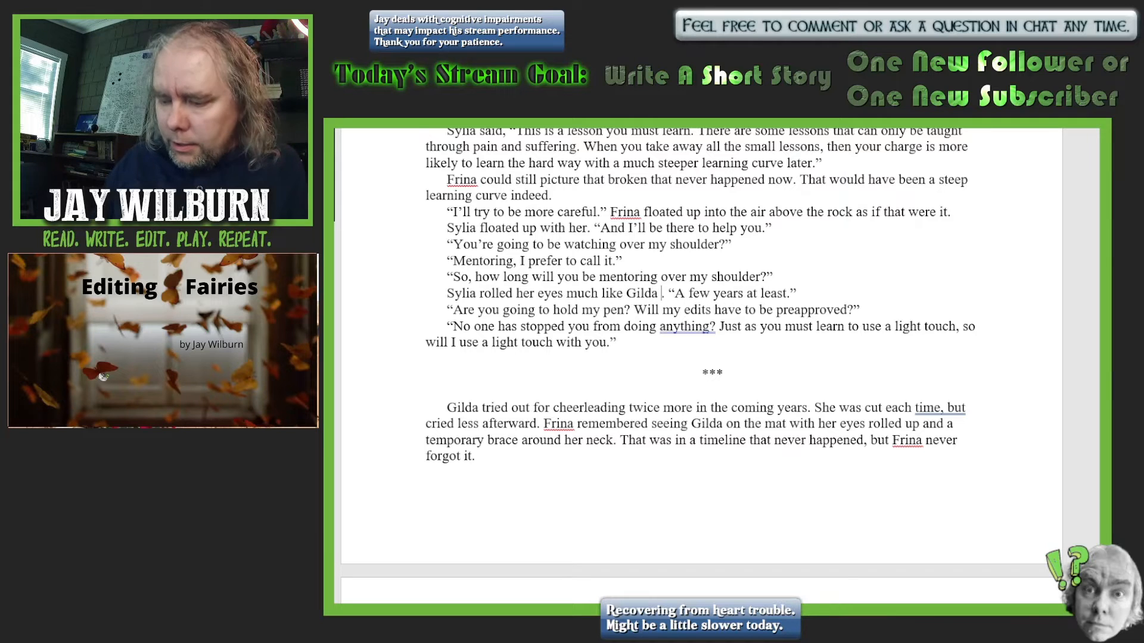
text(id to her )
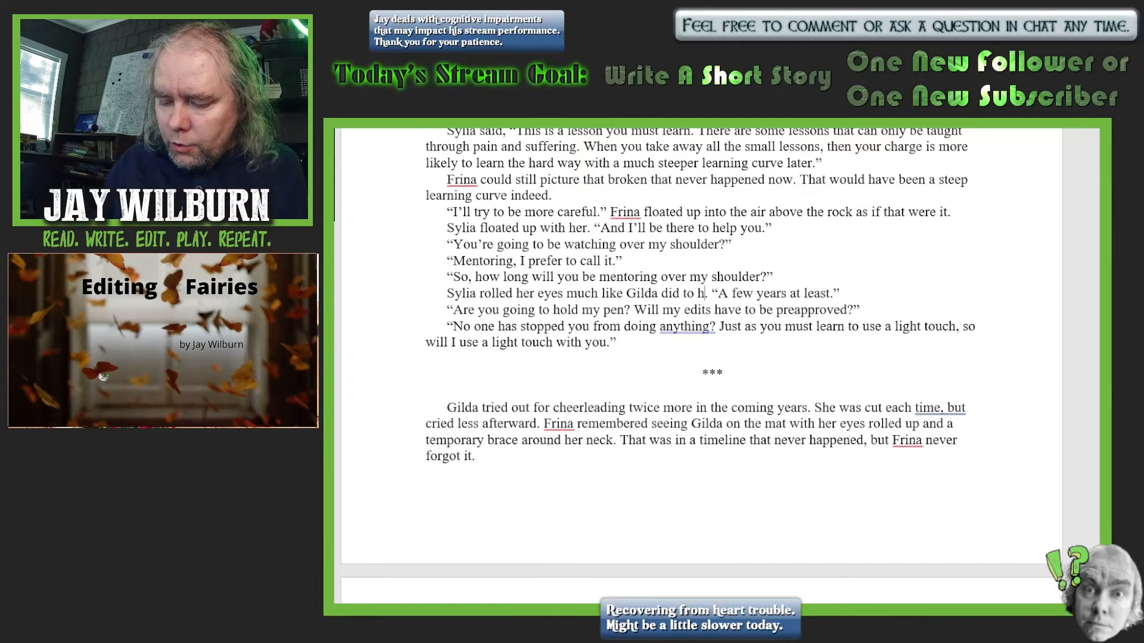
text(mother)
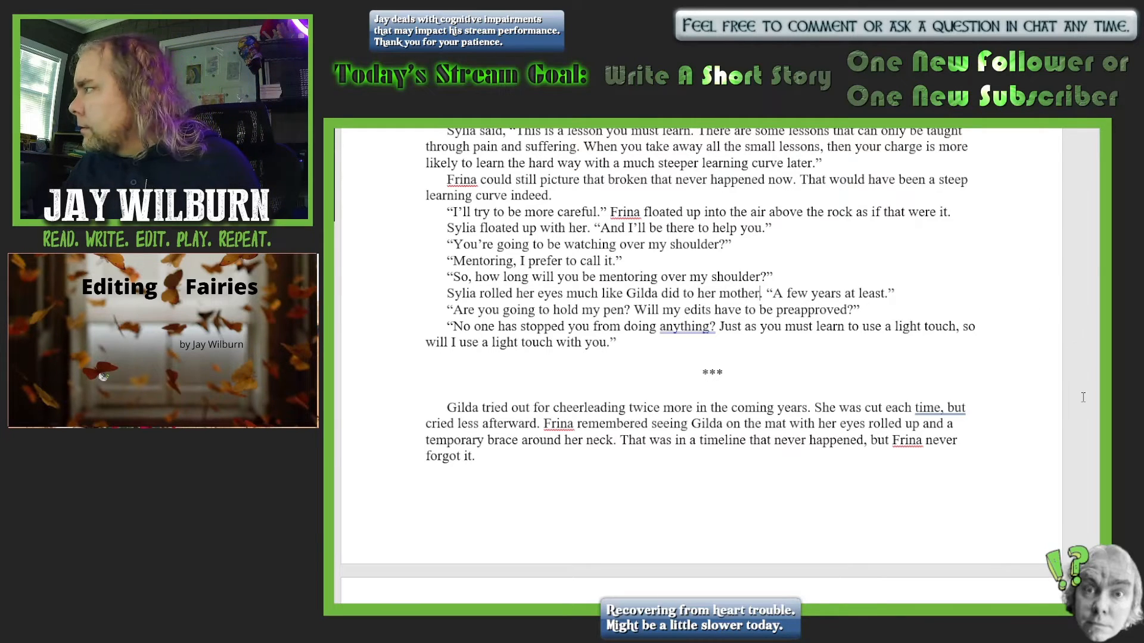
In Sylia's "No one has stopped you" reply, insert ", have they" after "anything" and add "as an example" after "a light touch with you"
scroll(1087, 398, down, 3)
scroll(1087, 398, down, 2)
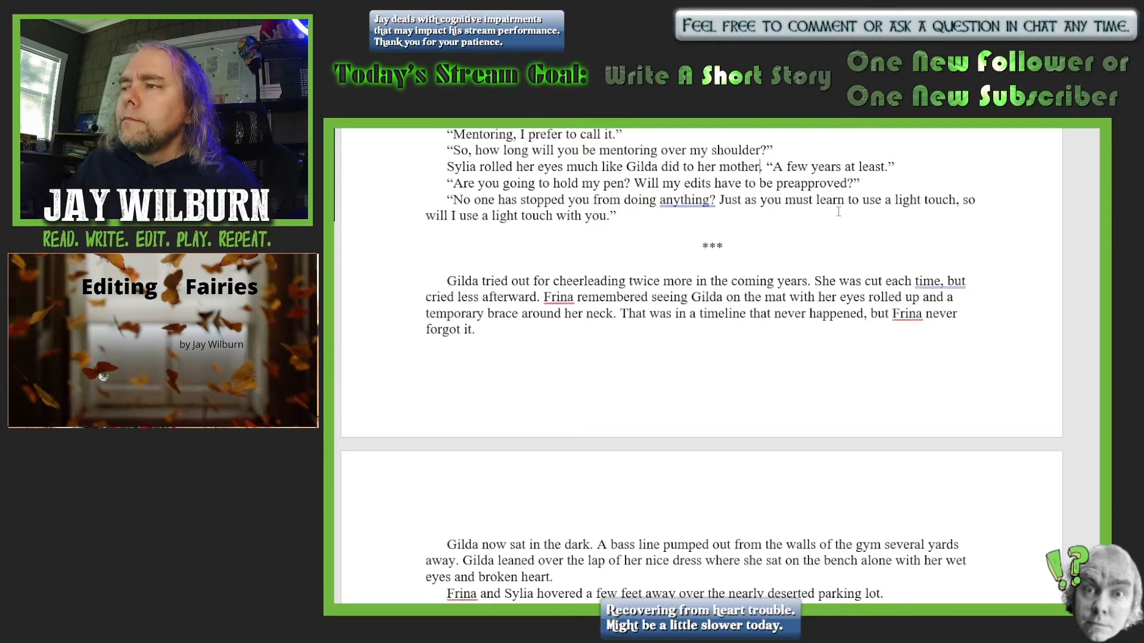
click(712, 199)
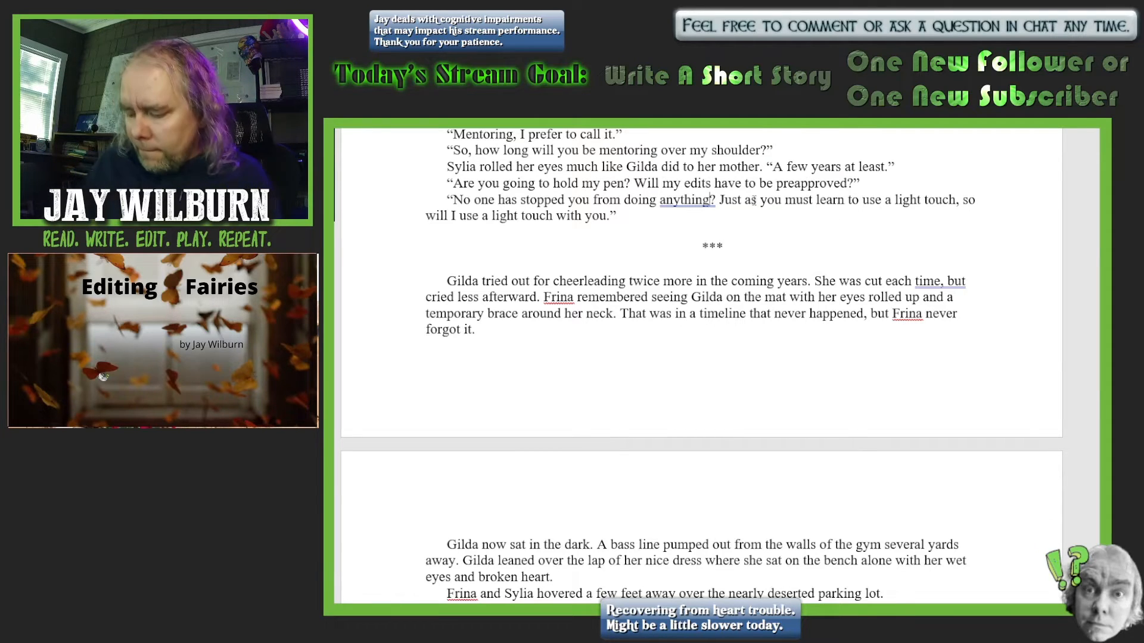
text(, hav)
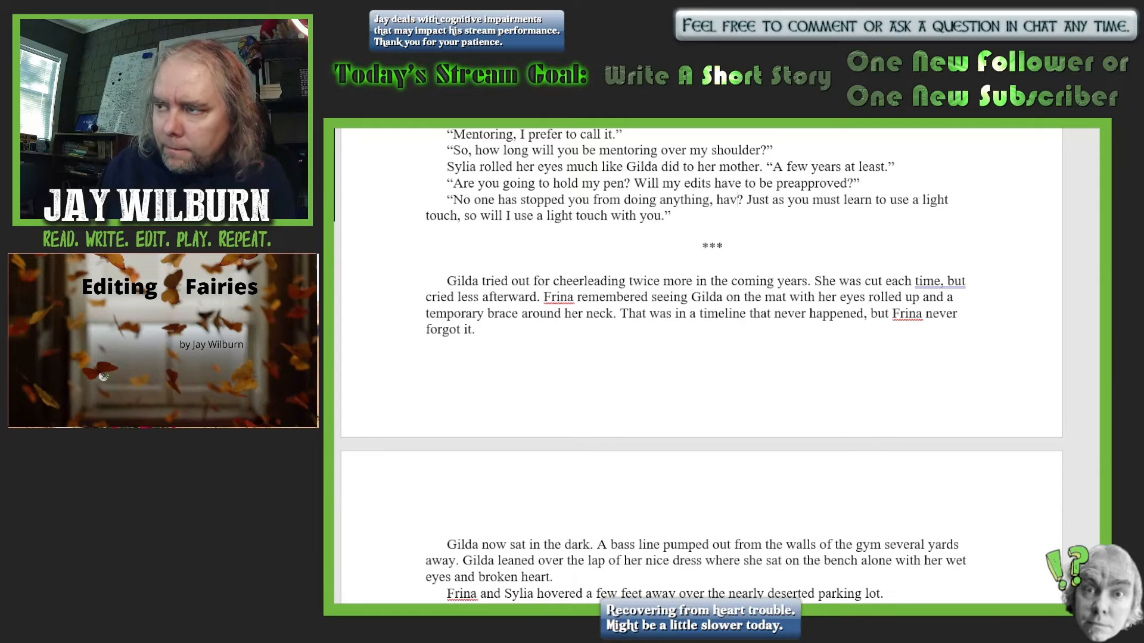
text(e they)
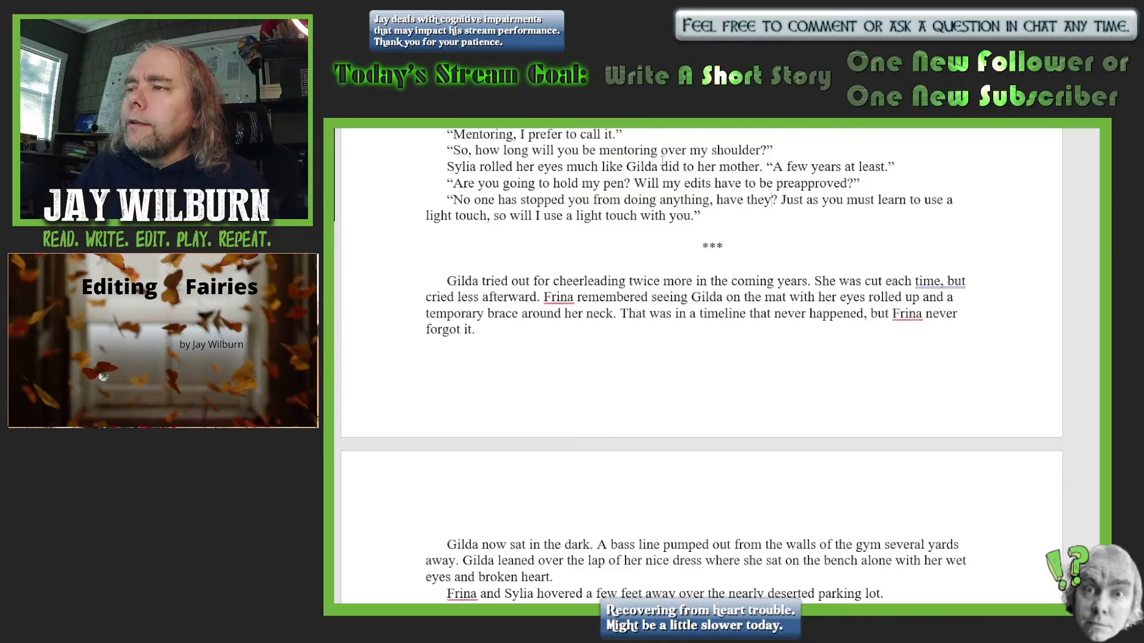
text(as an )
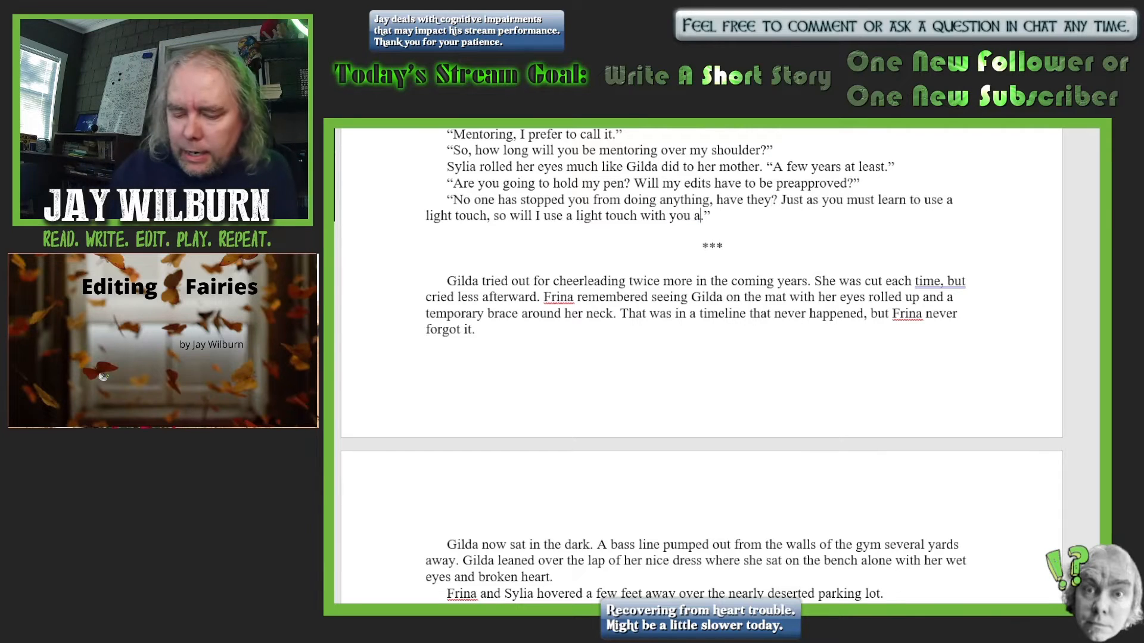
text(example)
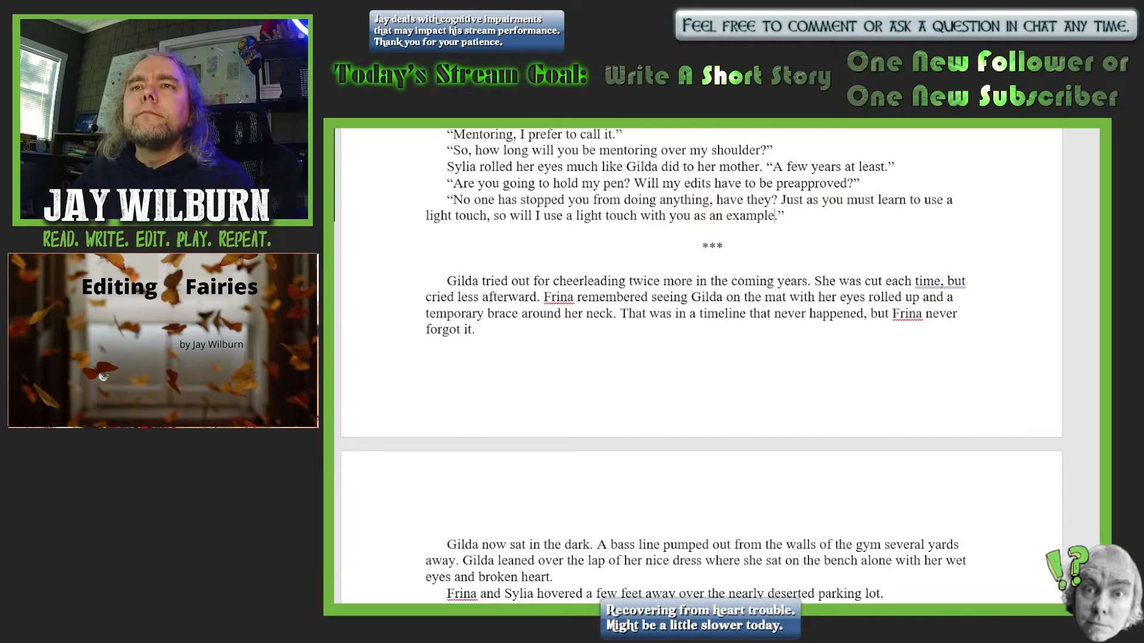
scroll(1082, 395, down, 2)
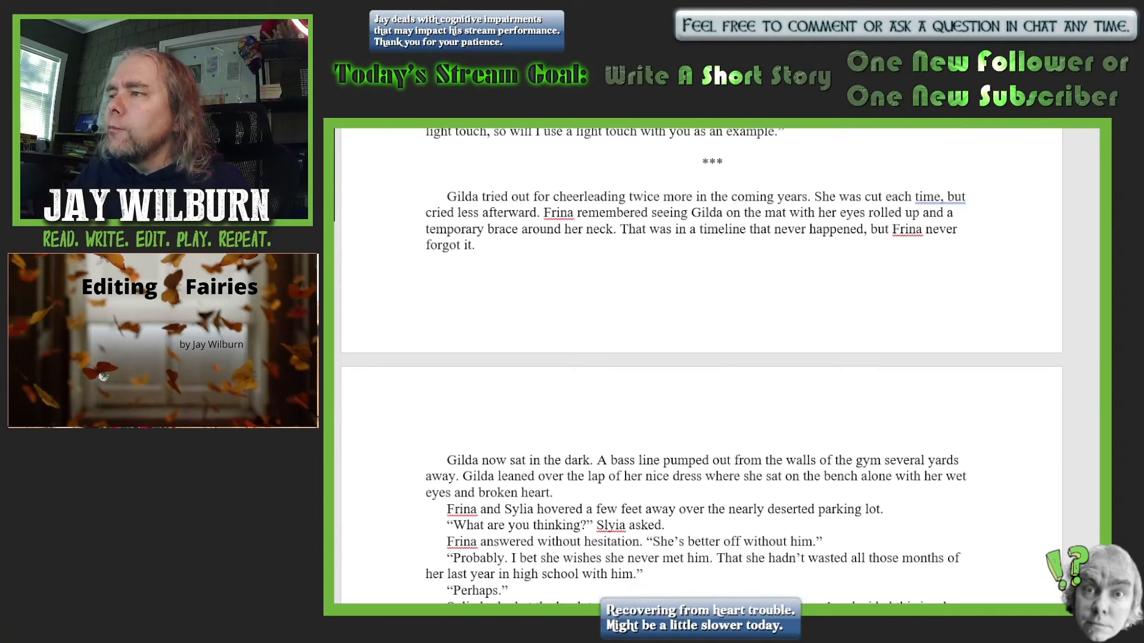
scroll(701, 357, down, 1)
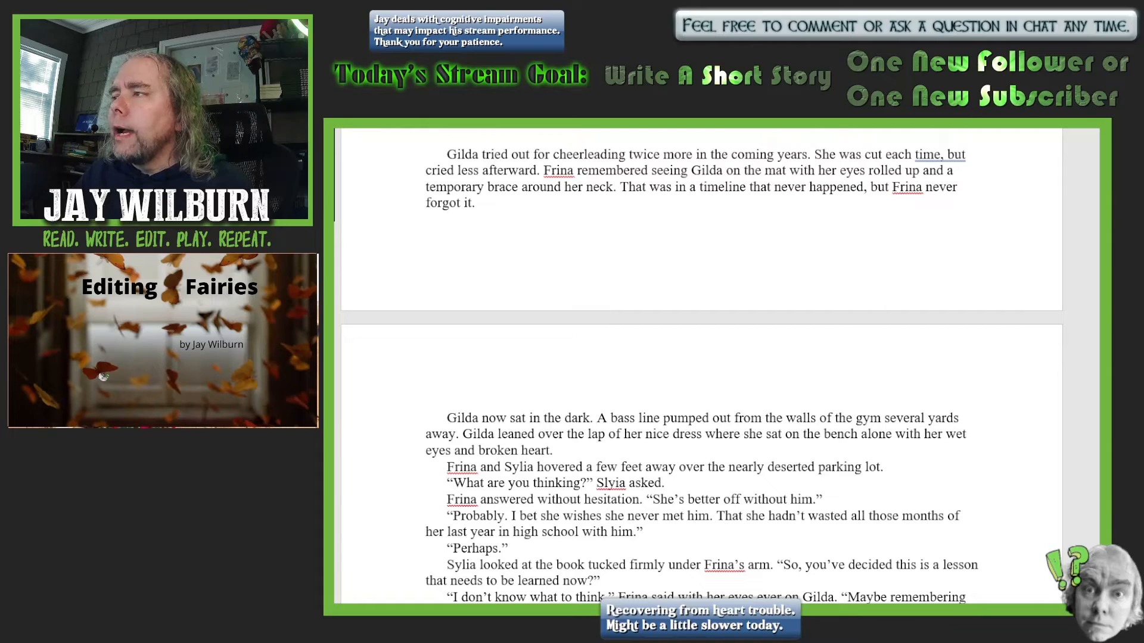
scroll(701, 365, down, 4)
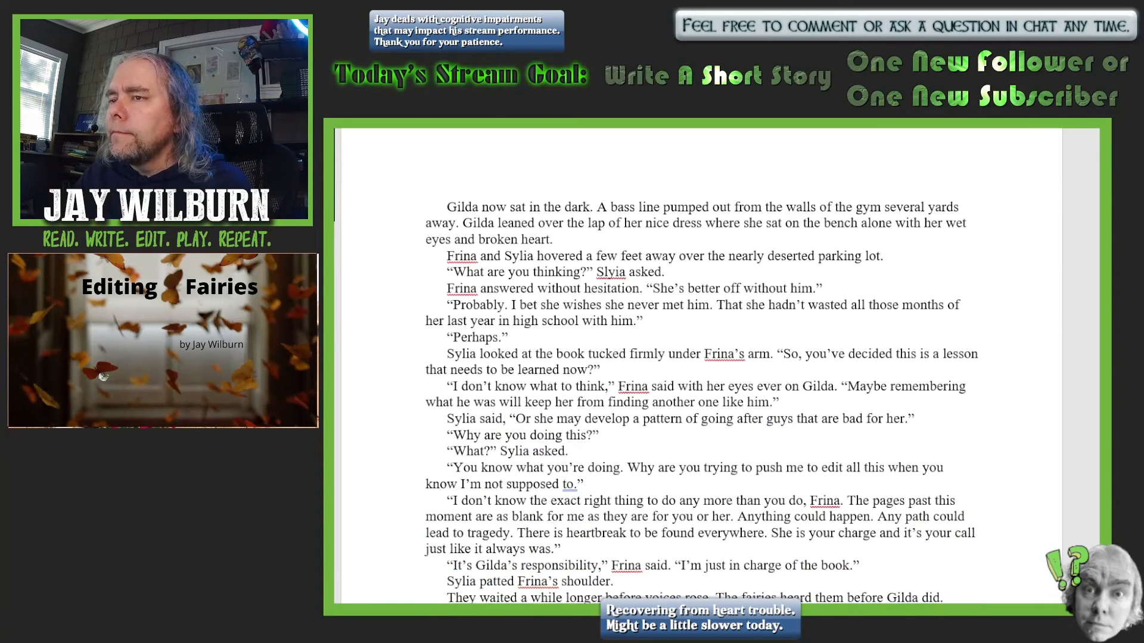
Add the sentence "If it was indeed a lesson, she had learned it." after "but Frina never forgot it."
scroll(504, 295, up, 6)
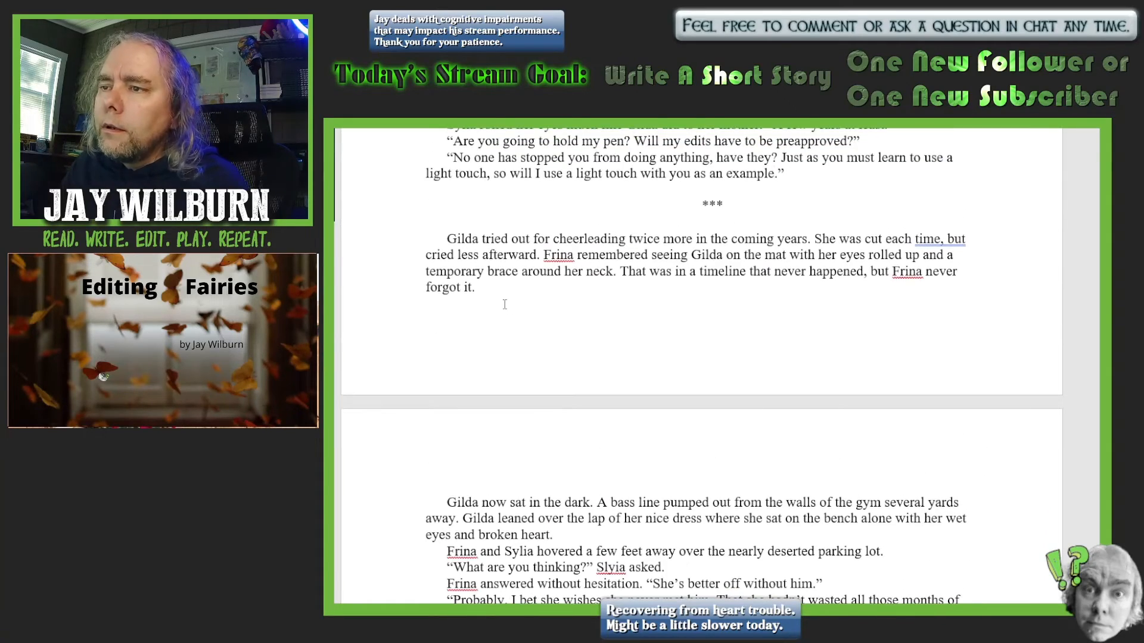
click(480, 288)
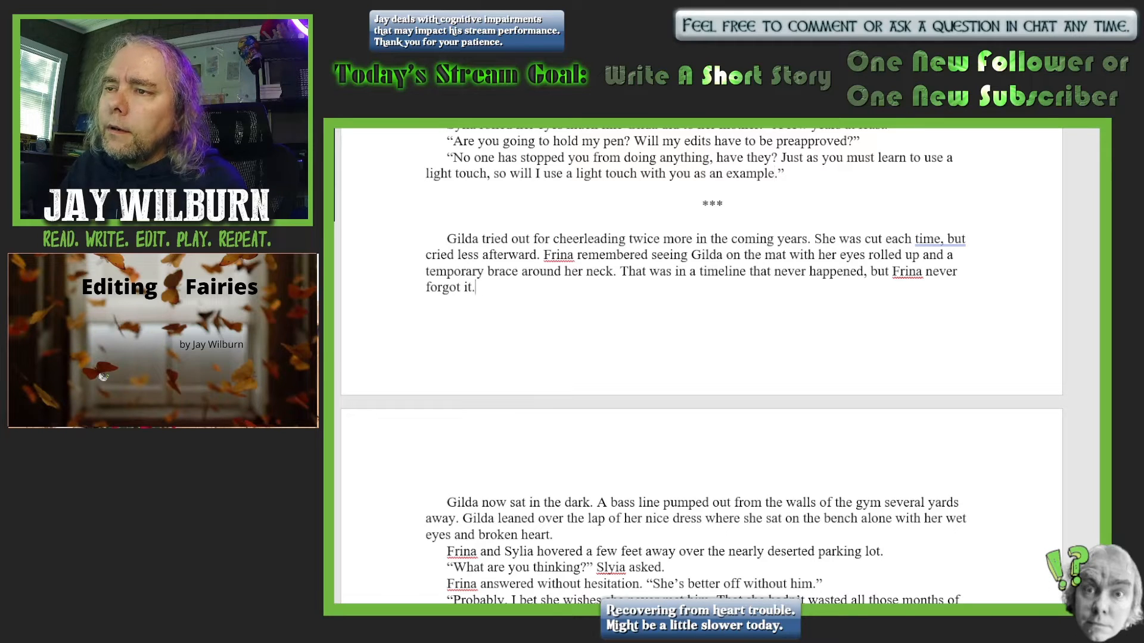
text(If it)
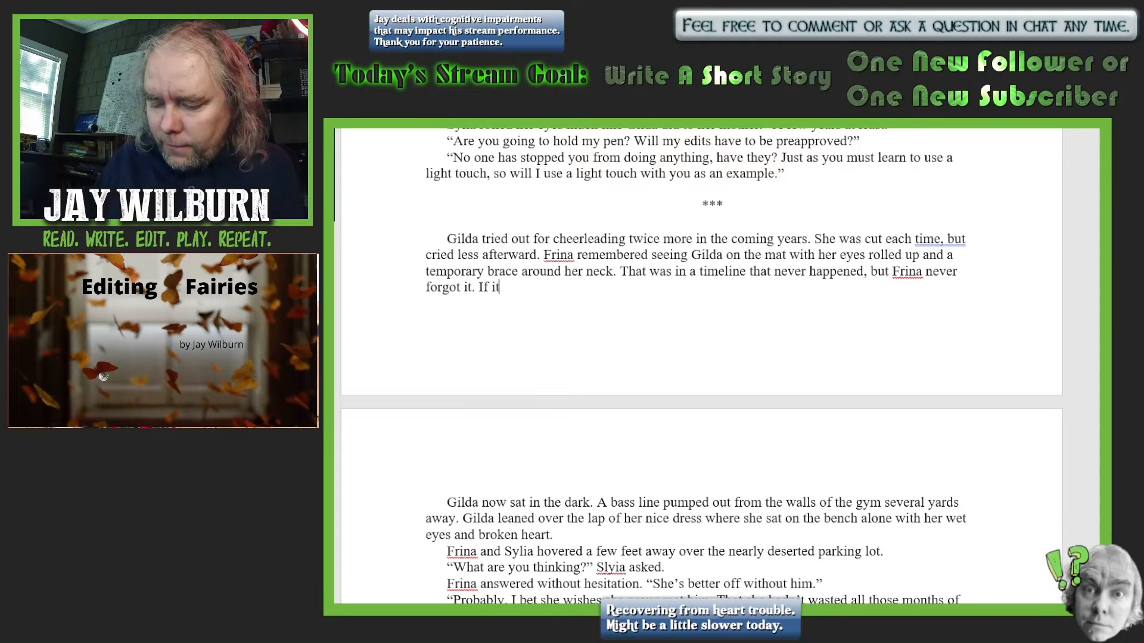
text( was indee)
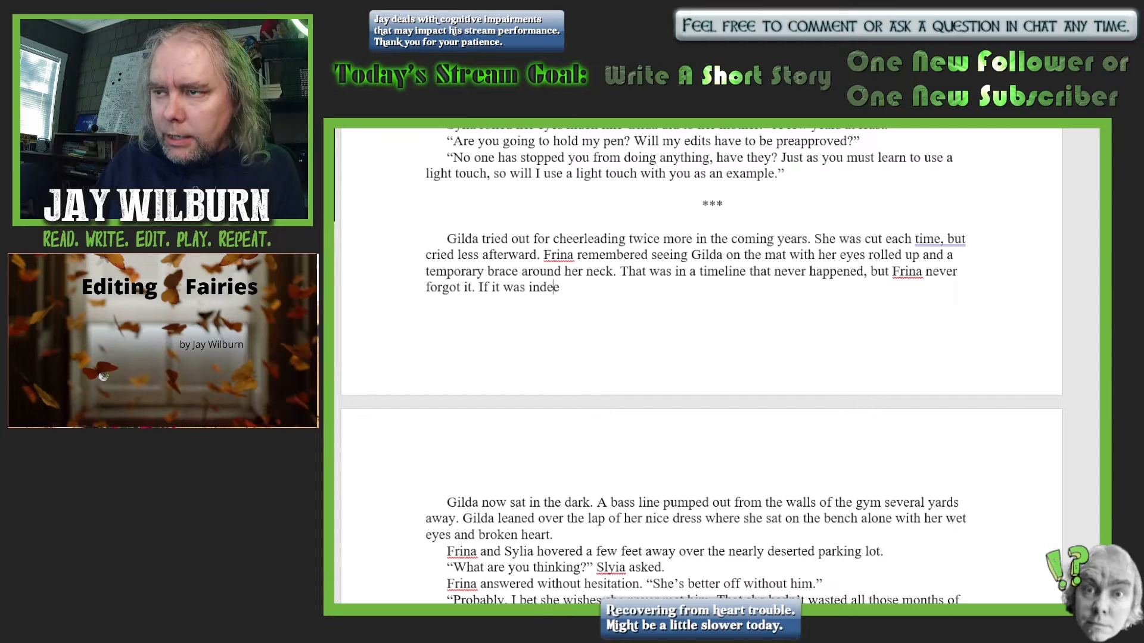
text(d a less)
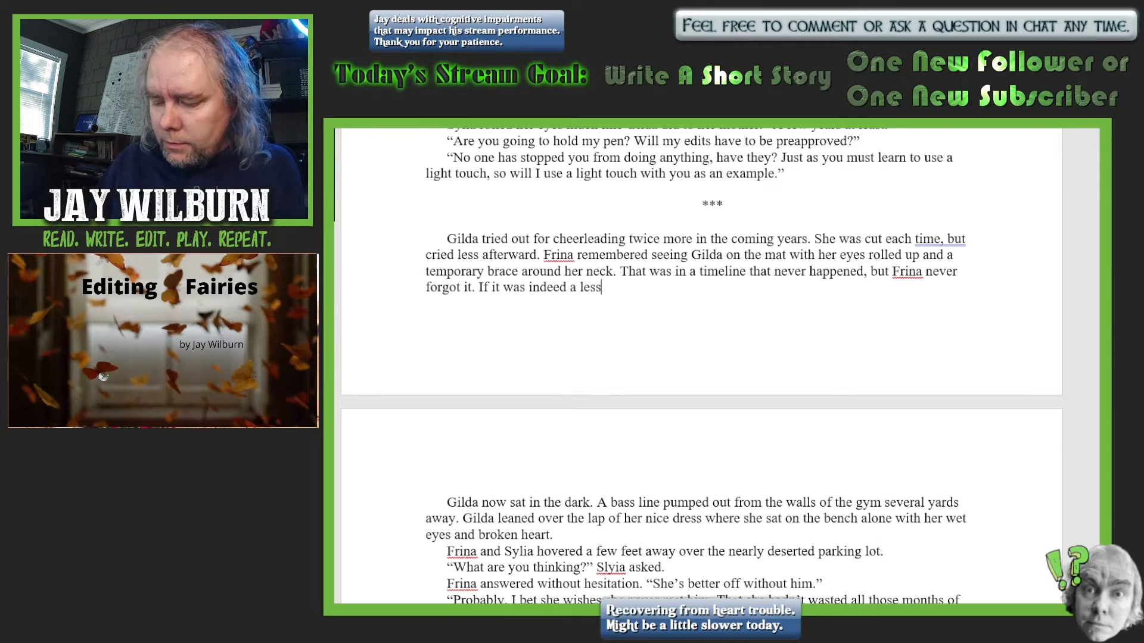
text(on, s)
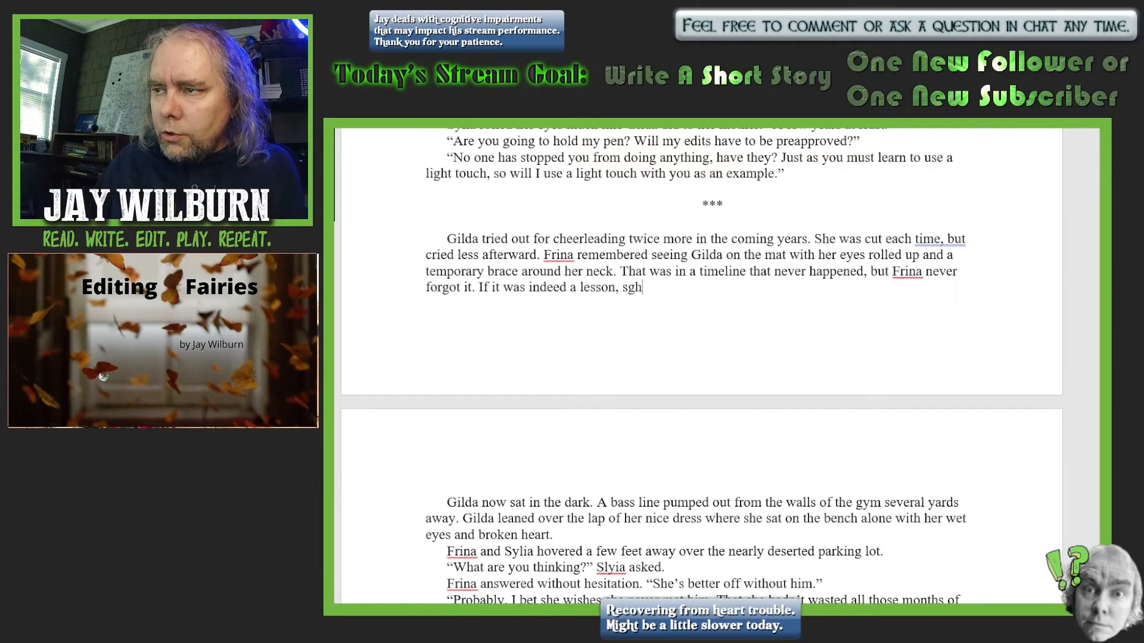
text(he had )
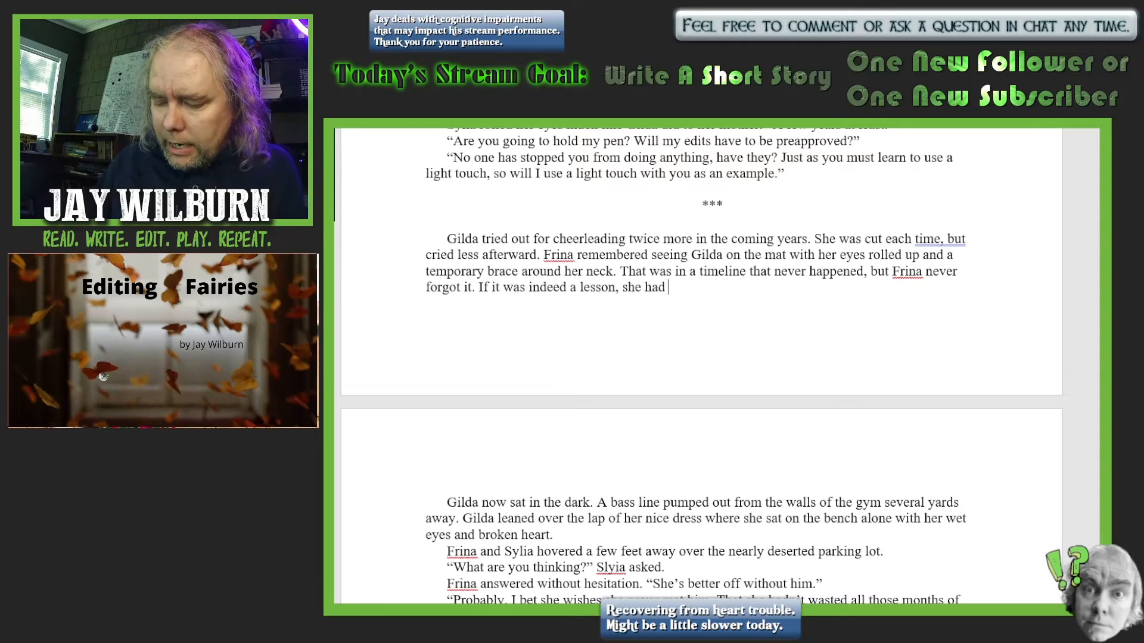
text(learned )
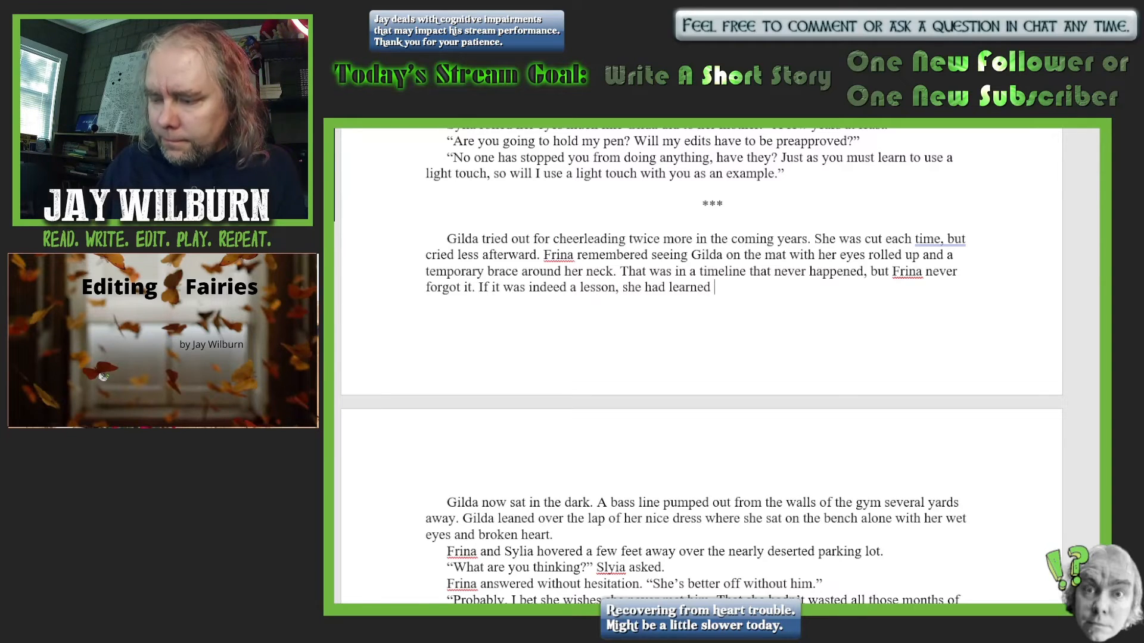
text(it.)
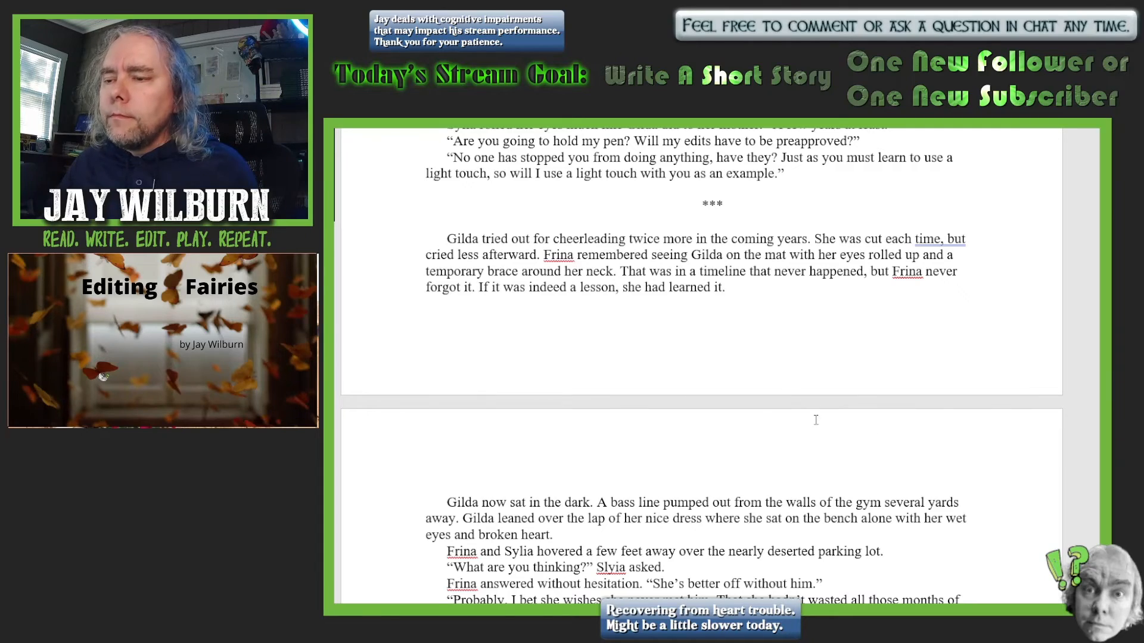
Correct the misspelled name after "What are you thinking?" to "Sylia"
scroll(1036, 410, down, 6)
scroll(1035, 410, down, 1)
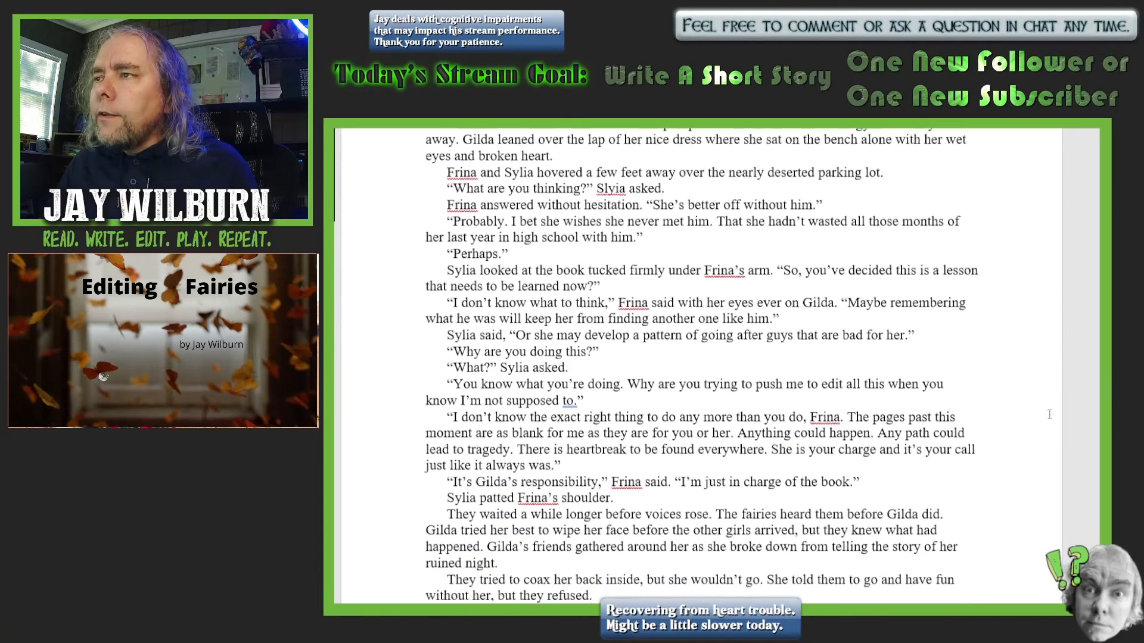
scroll(1035, 410, up, 1)
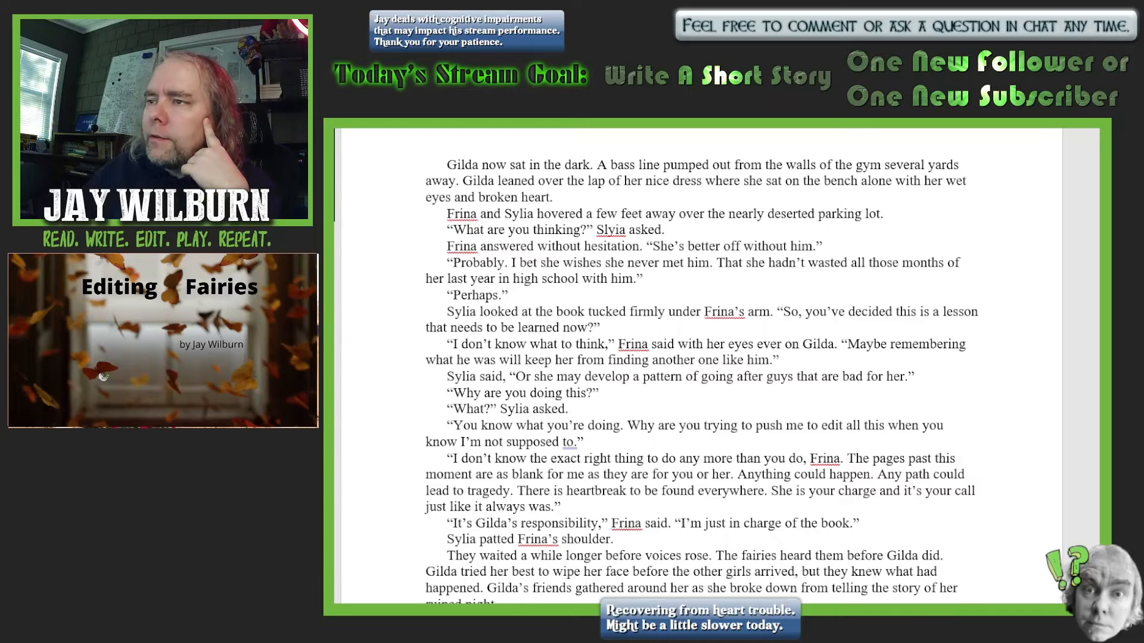
right_click(614, 230)
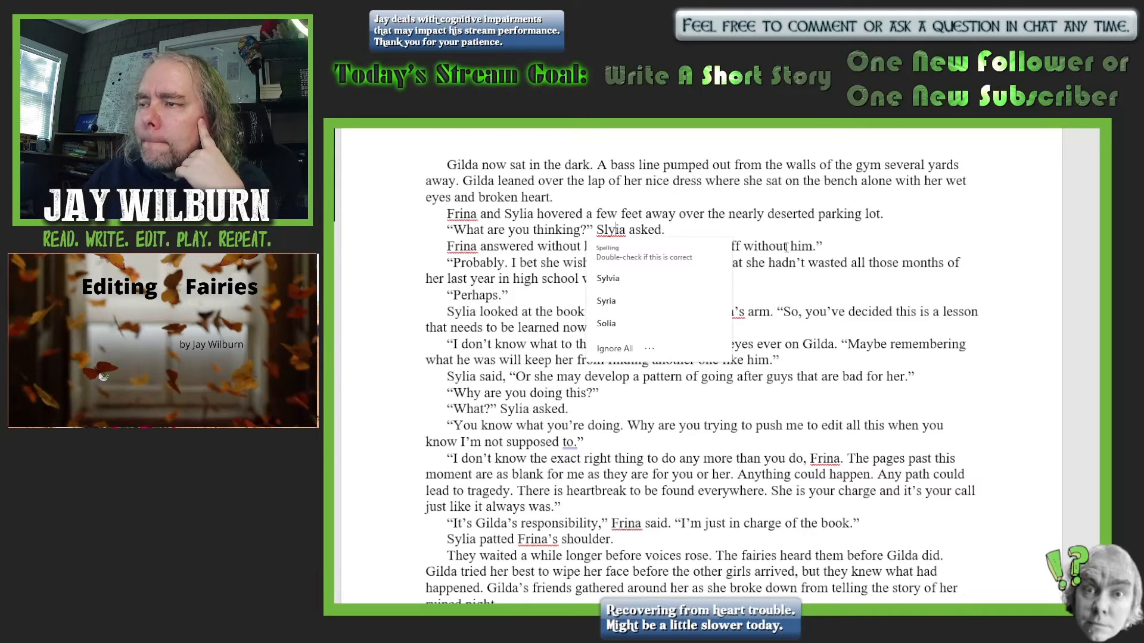
key(BackSpace)
key(BackSpace)
text(yl)
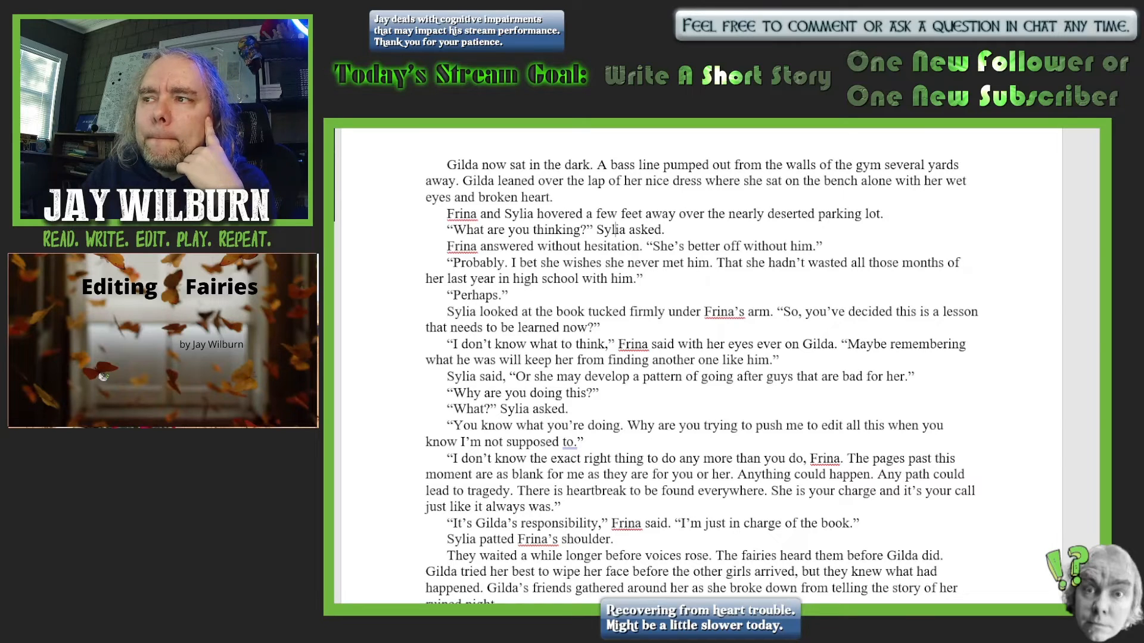
Replace the period with a question mark at the end of "when you know I'm not supposed to"
scroll(1043, 471, down, 1)
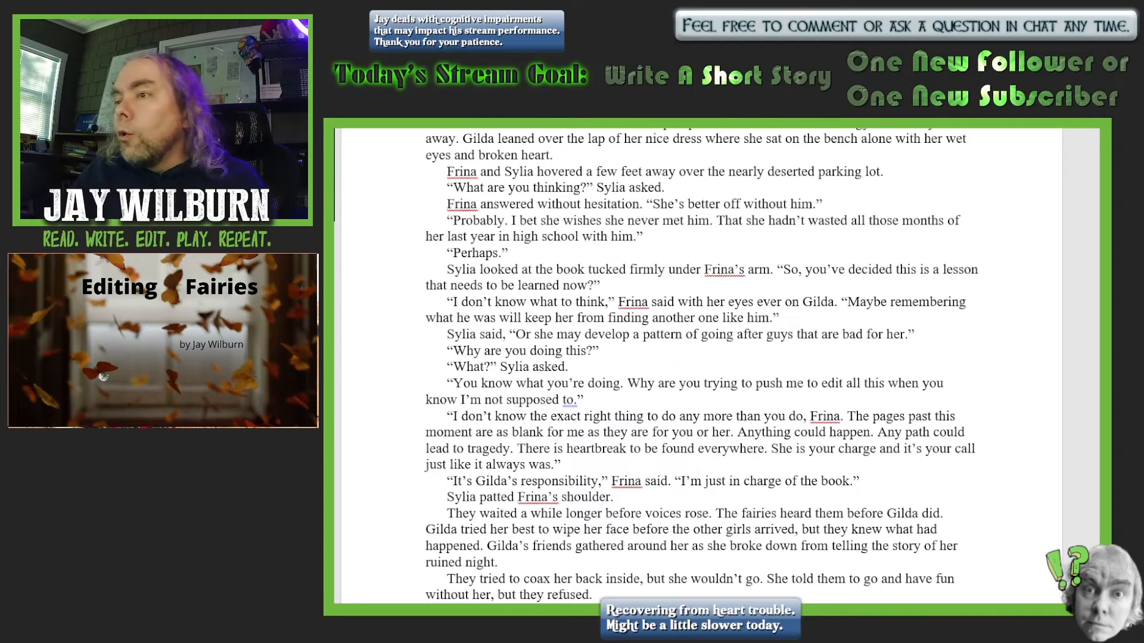
scroll(1081, 404, down, 4)
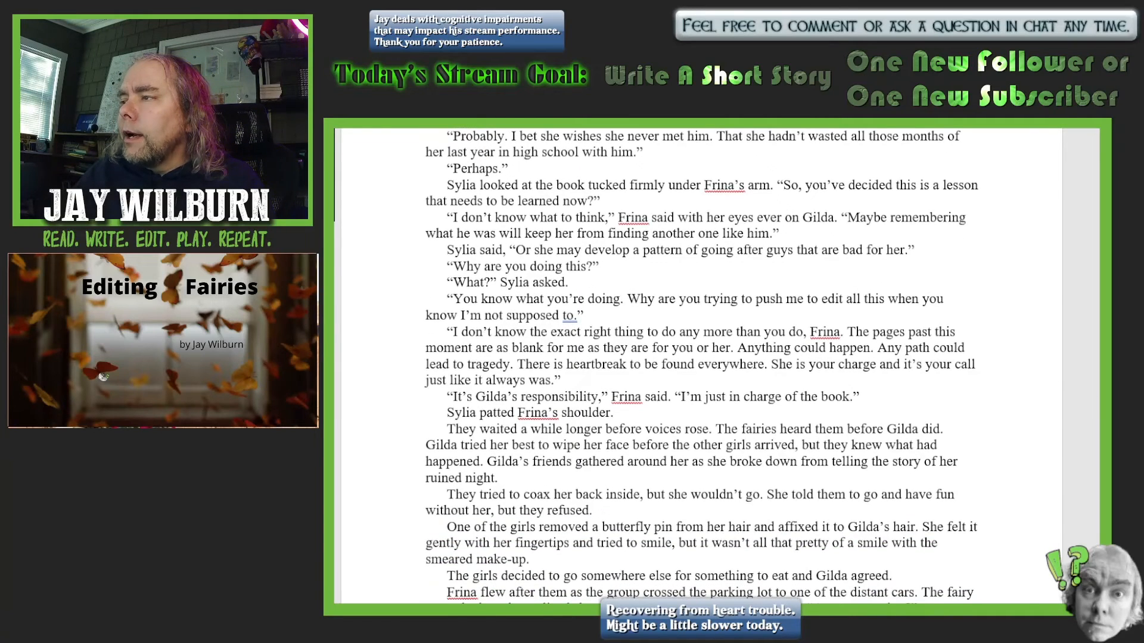
scroll(701, 365, down, 1)
scroll(701, 365, down, 1)
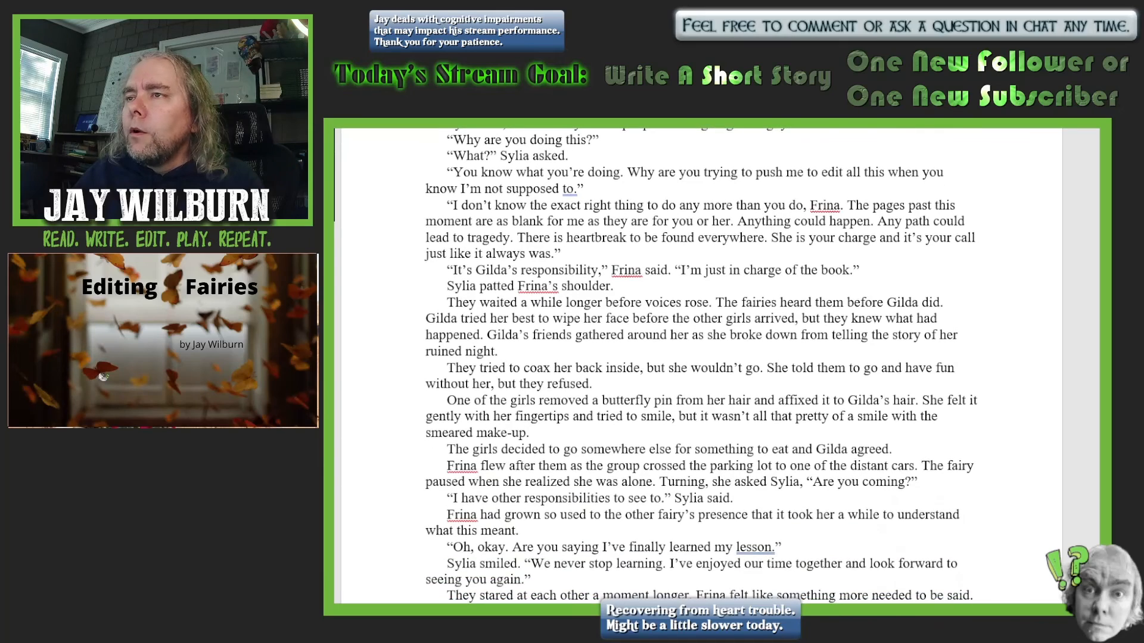
scroll(701, 365, up, 1)
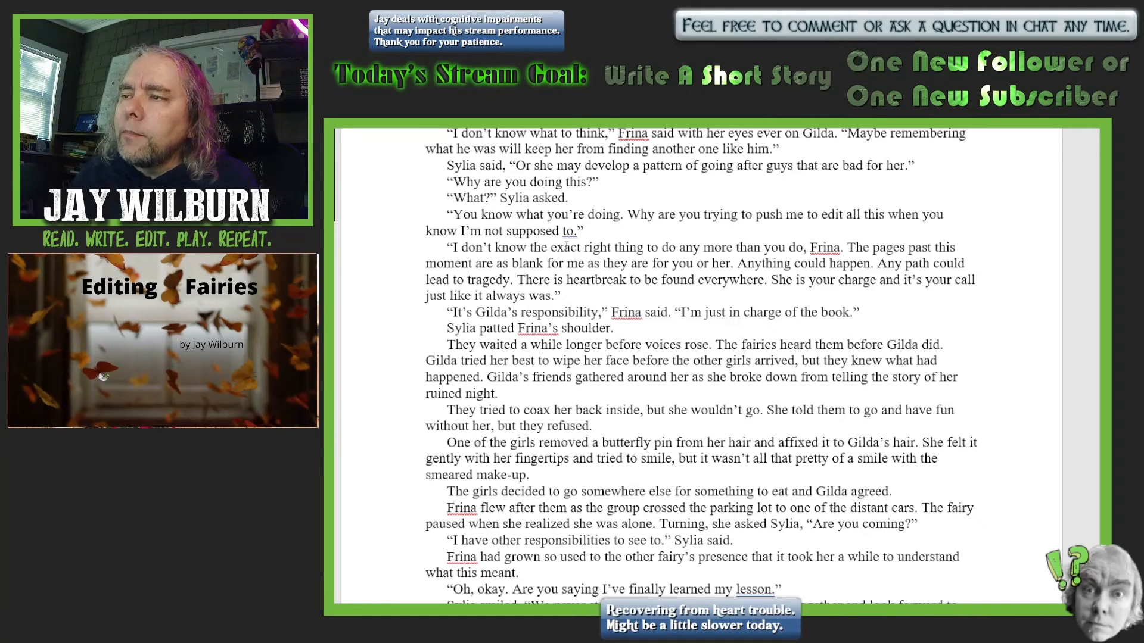
click(577, 231)
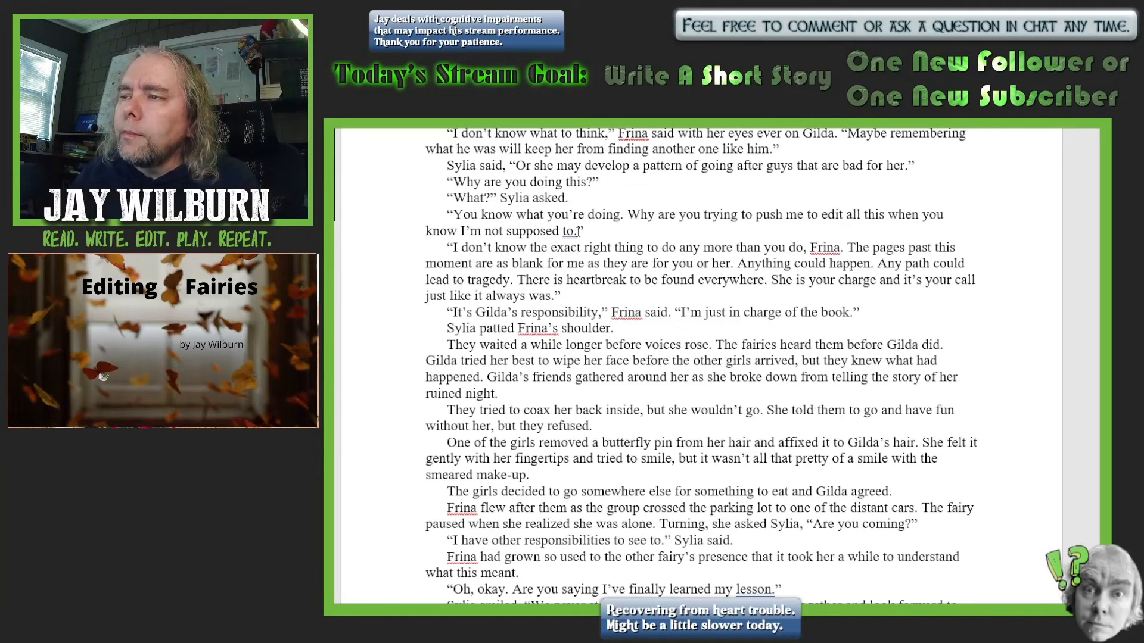
key(BackSpace)
text(?)
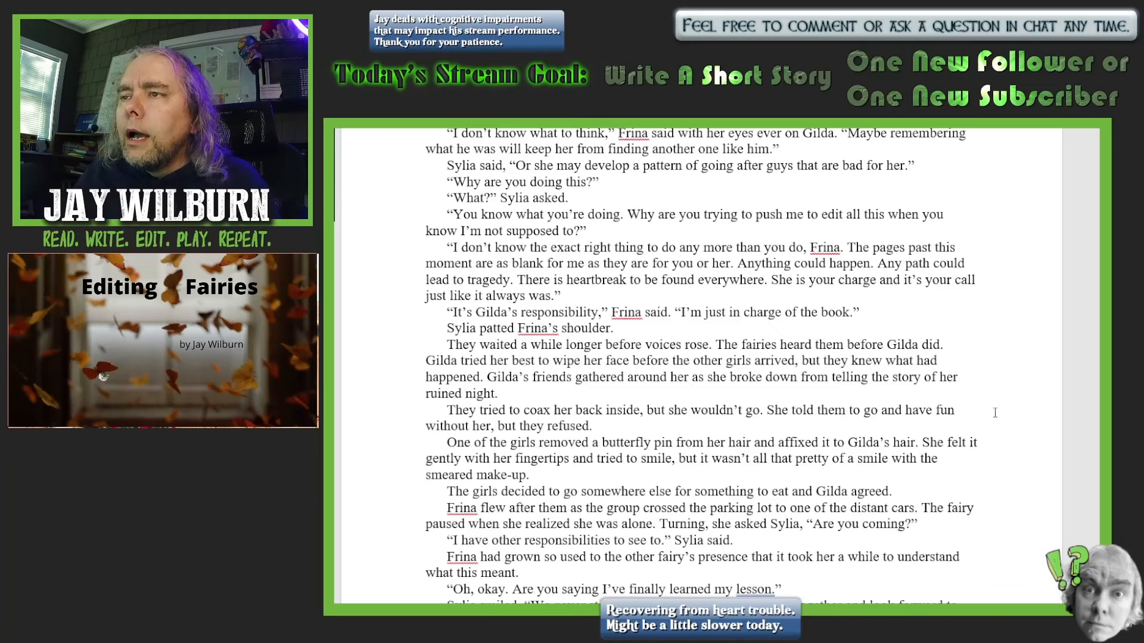
Insert "crying some more" after "as she broke down" and "on" after "She told them to go"
scroll(969, 414, down, 2)
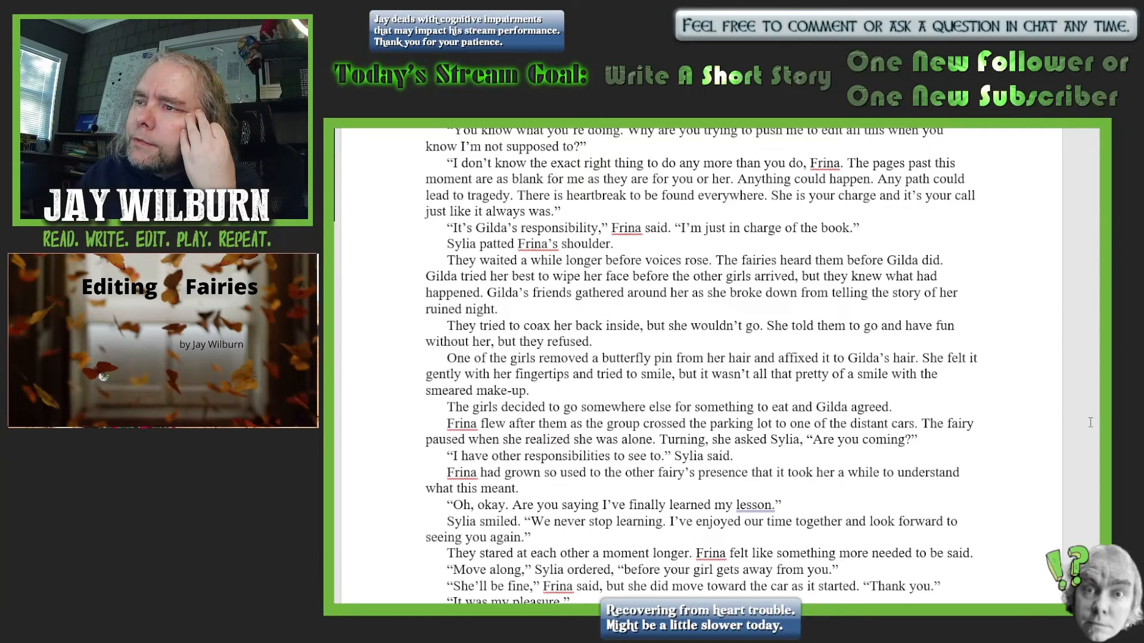
scroll(1090, 422, down, 3)
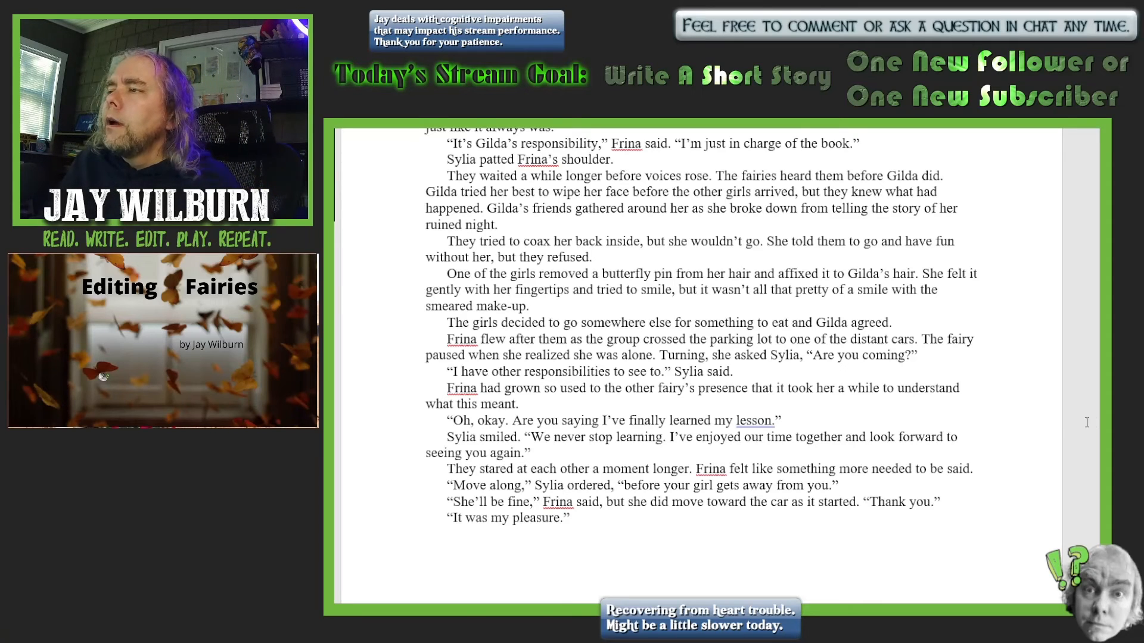
click(797, 209)
text(crying some)
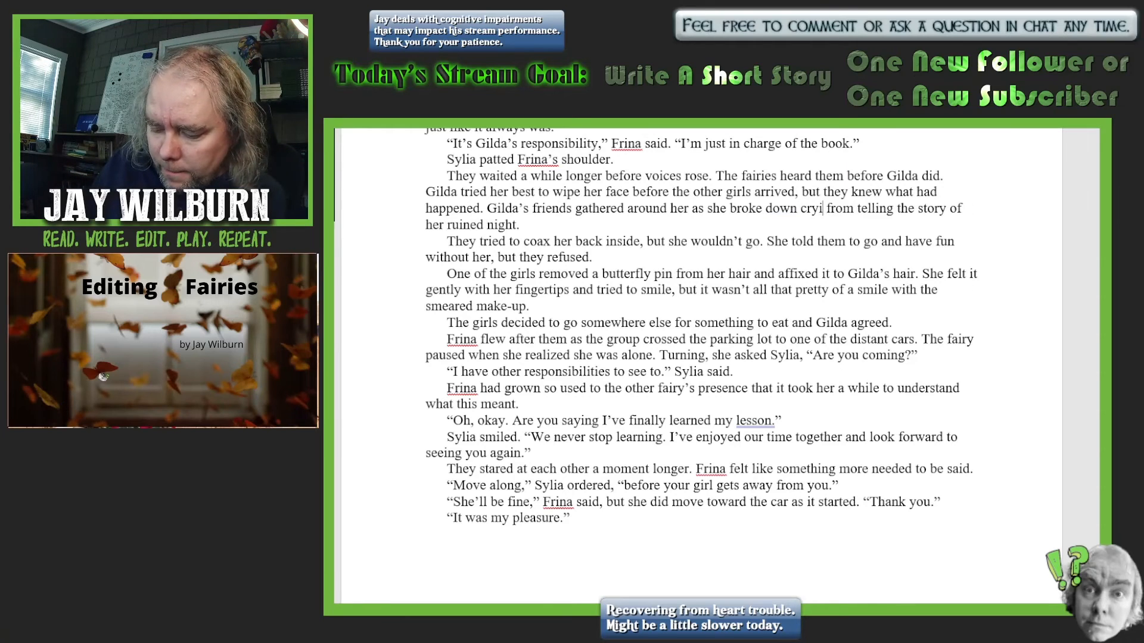
text( more)
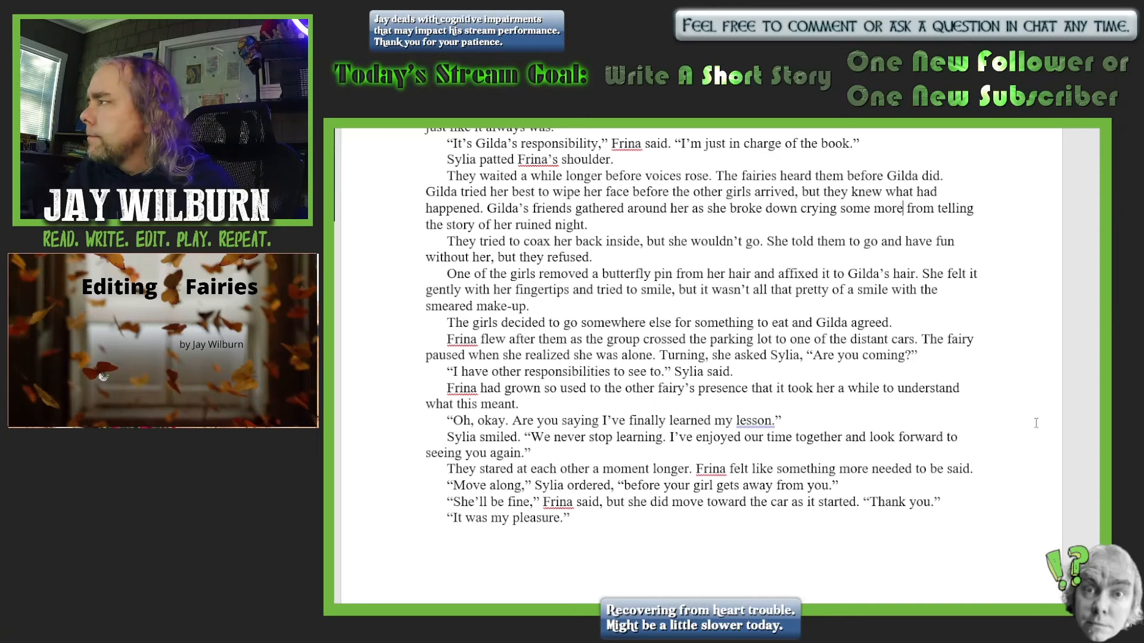
scroll(1096, 441, down, 1)
scroll(1097, 441, down, 1)
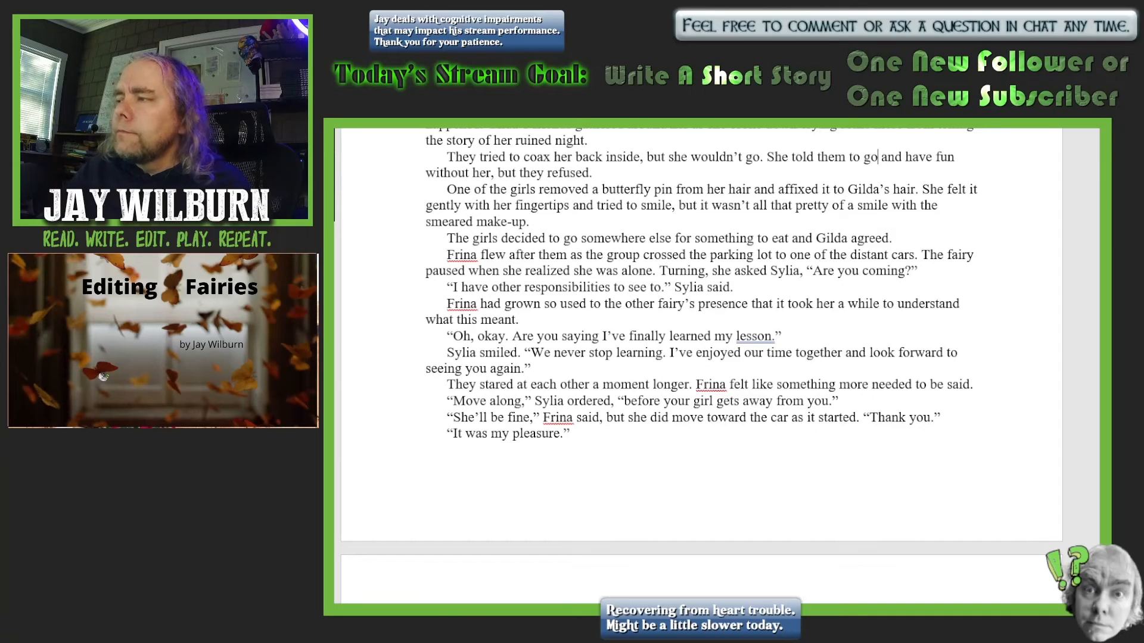
click(863, 156)
text(on)
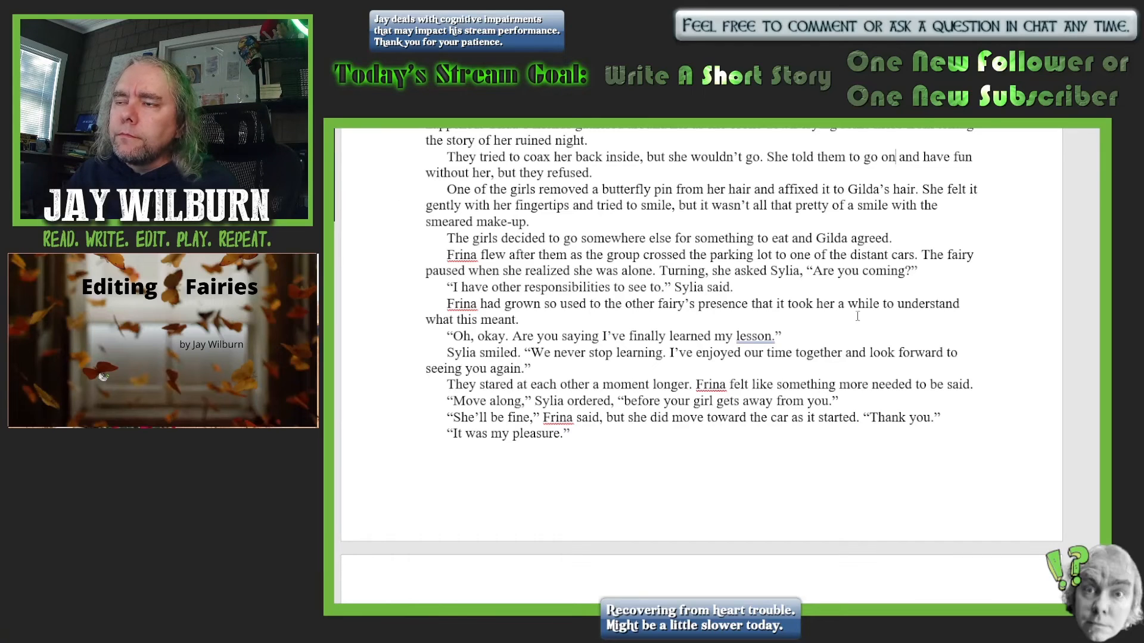
In the butterfly pin paragraph, insert "at" before "it gently" and "and swollen eyes" after "smeared make-up"
scroll(929, 322, down, 1)
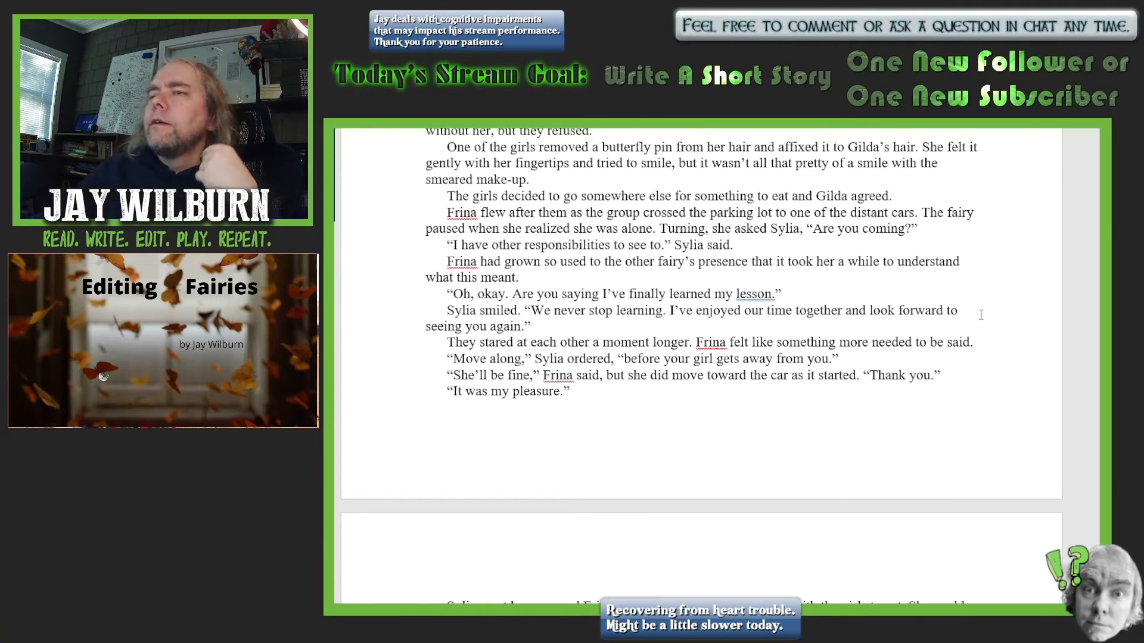
click(967, 147)
text(at it)
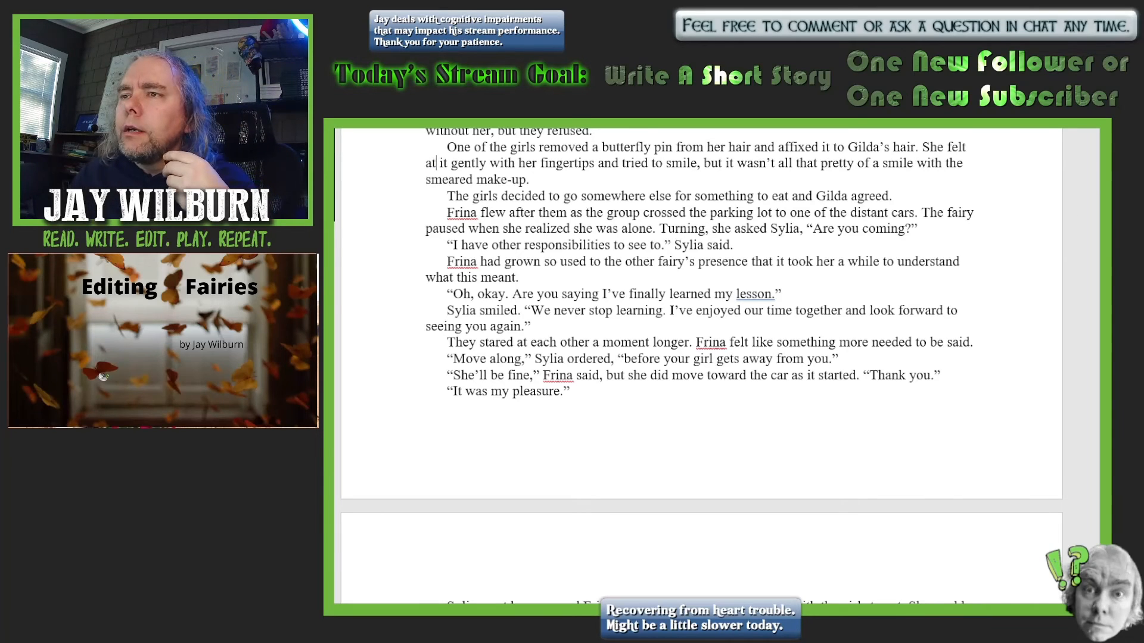
scroll(701, 297, down, 1)
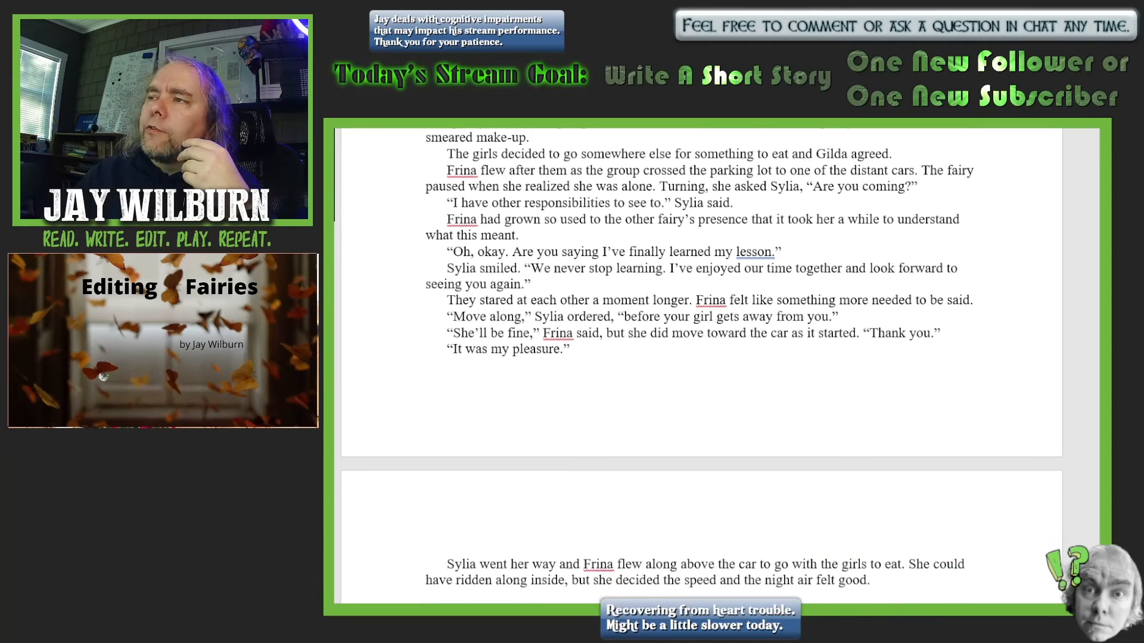
scroll(701, 364, up, 1)
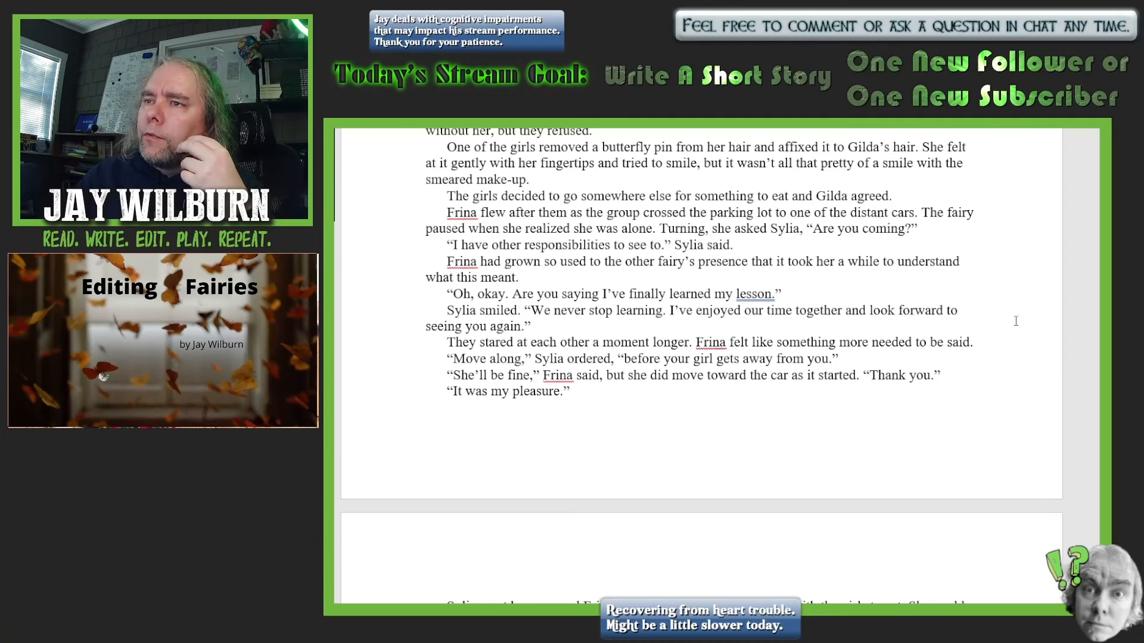
click(527, 179)
text(and swoll)
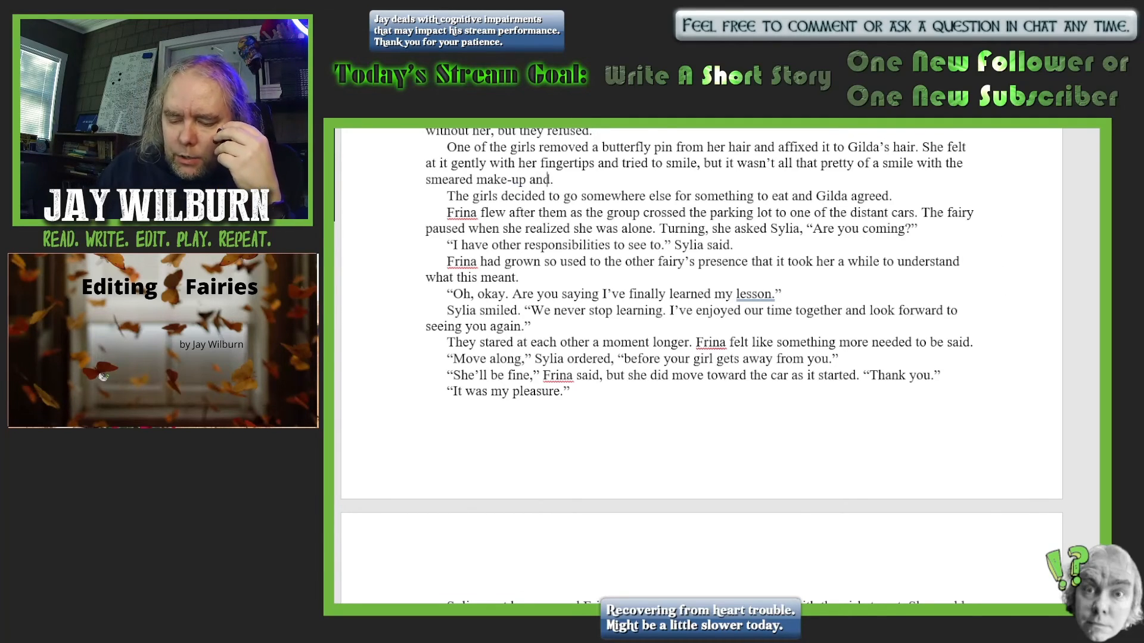
text(en eyes)
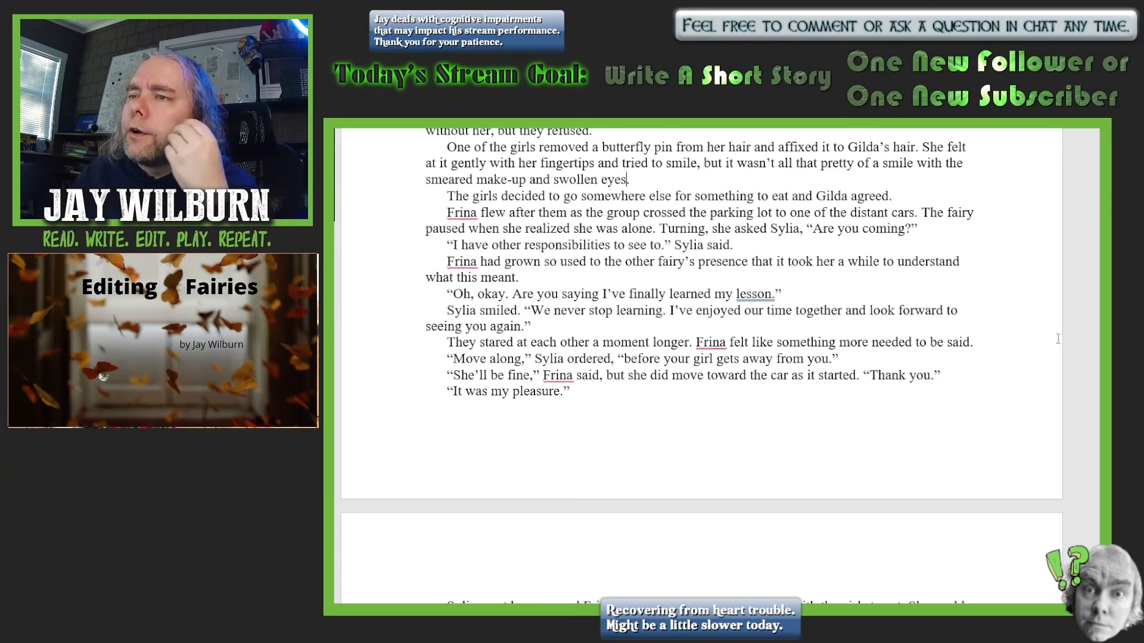
End Frina's line "Are you saying I've finally learned my lesson" with a question mark in place of the period
scroll(1058, 339, down, 1)
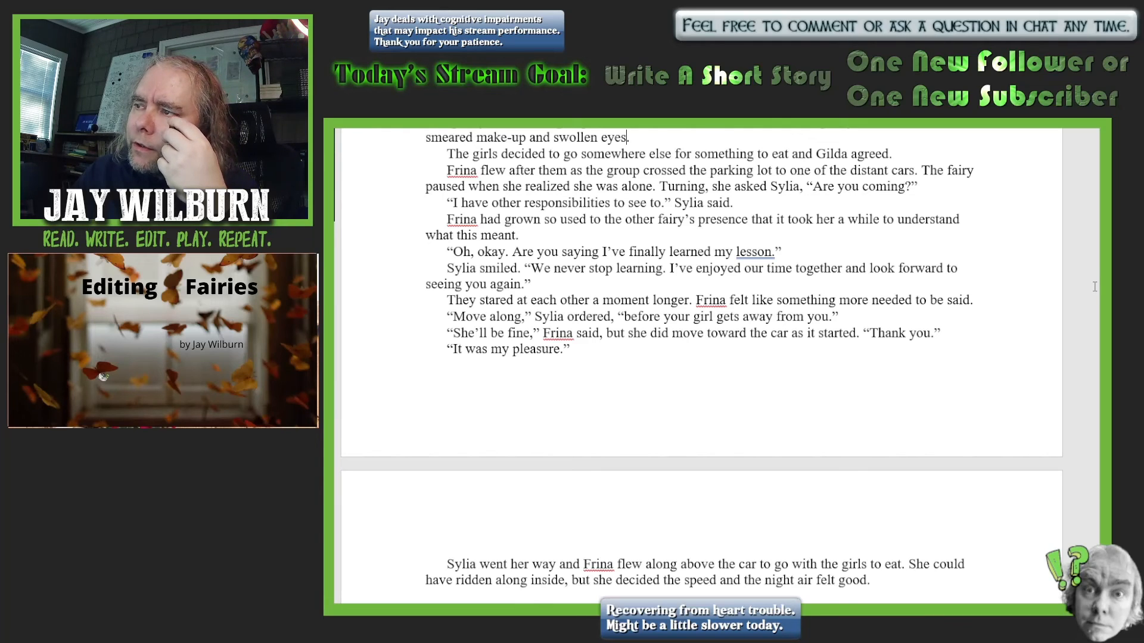
scroll(701, 357, down, 1)
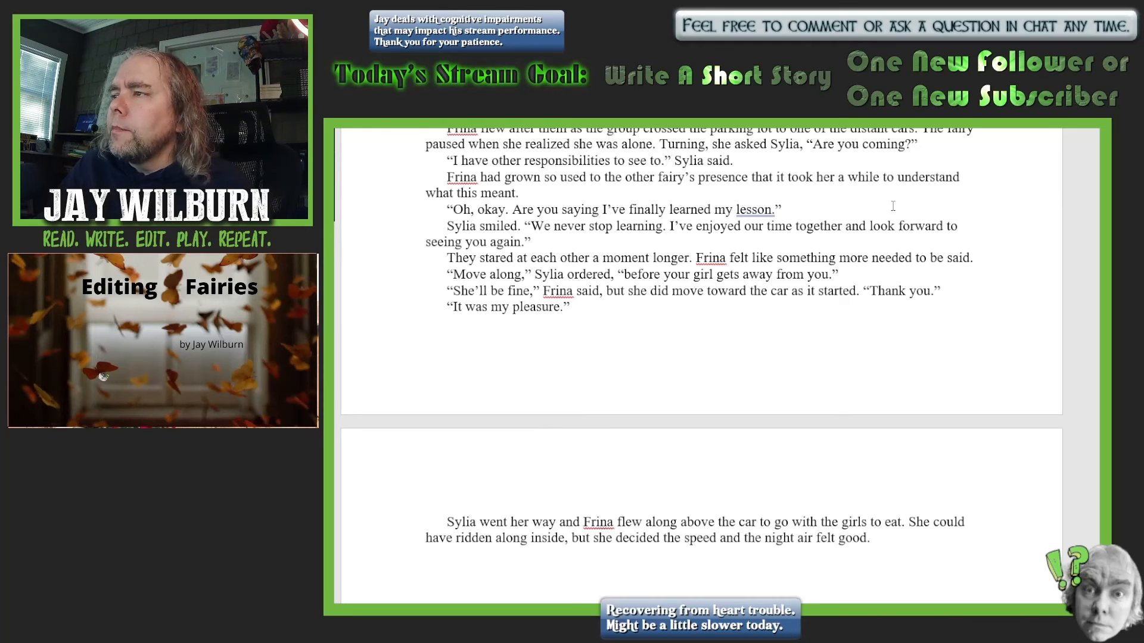
click(774, 210)
key(BackSpace)
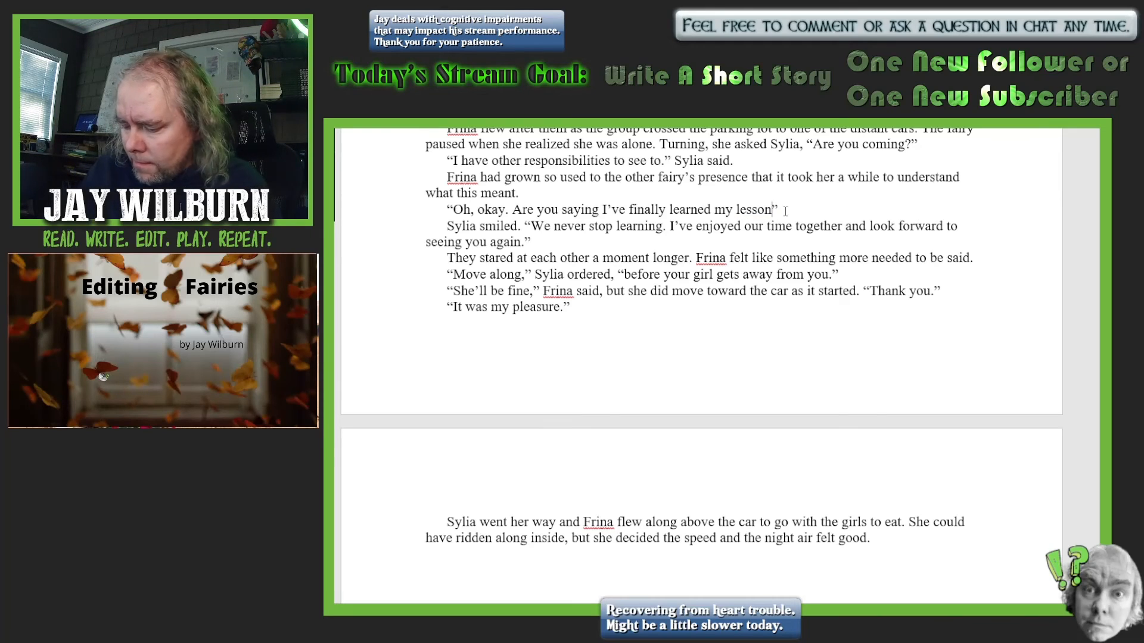
text(?)
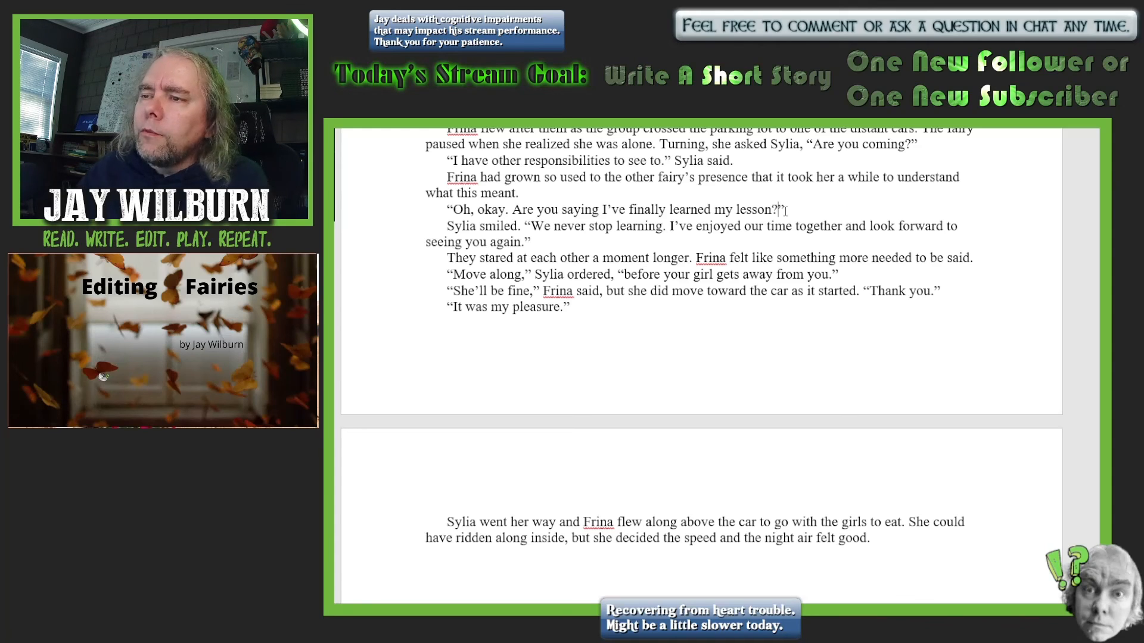
scroll(878, 362, down, 4)
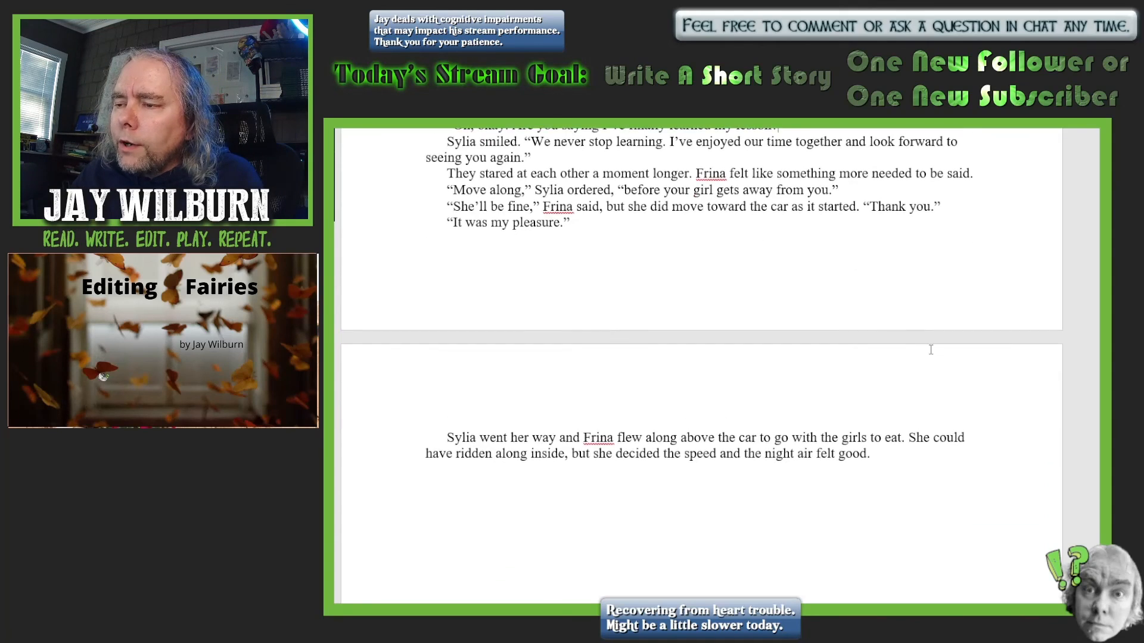
scroll(977, 358, down, 2)
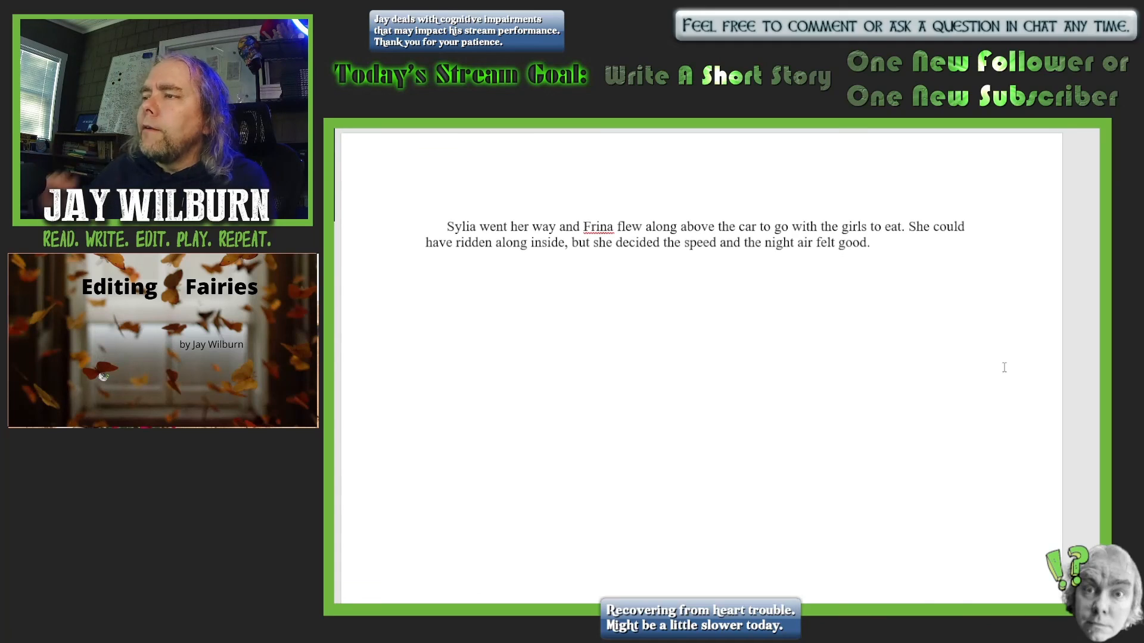